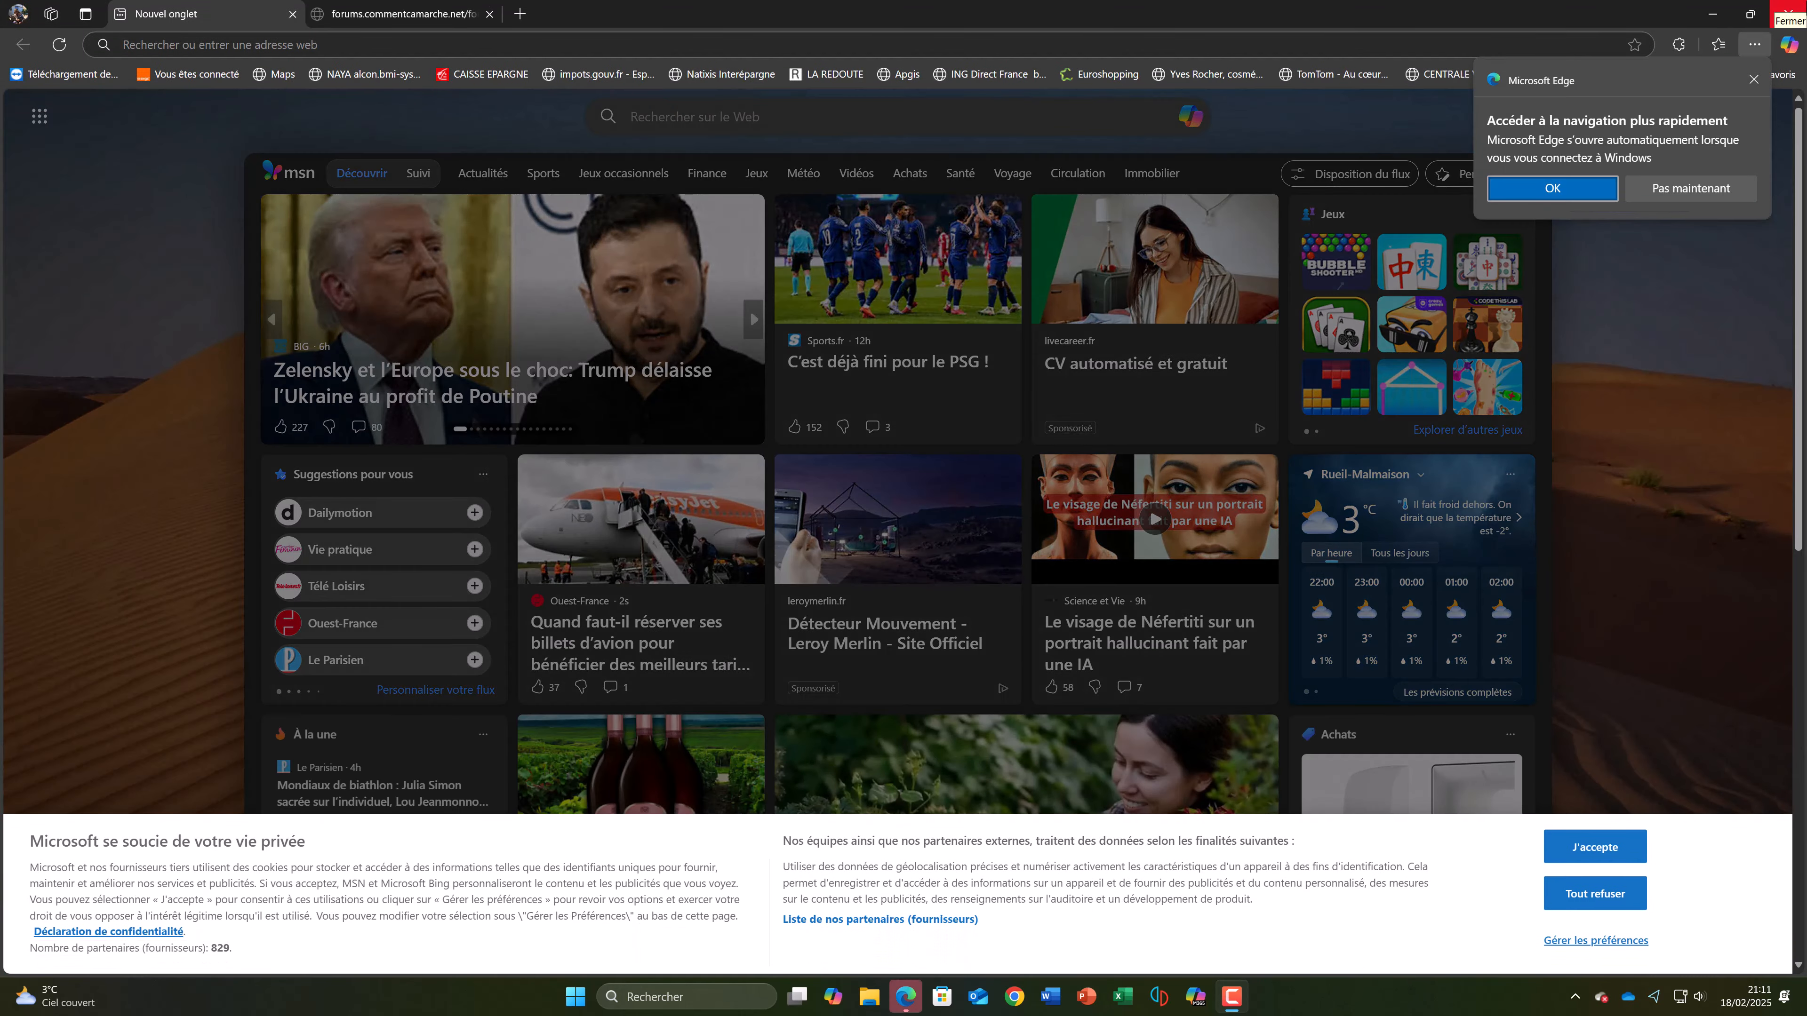
Step: Close Microsoft Edge and open Google Chrome with the personal profile
click(1790, 10)
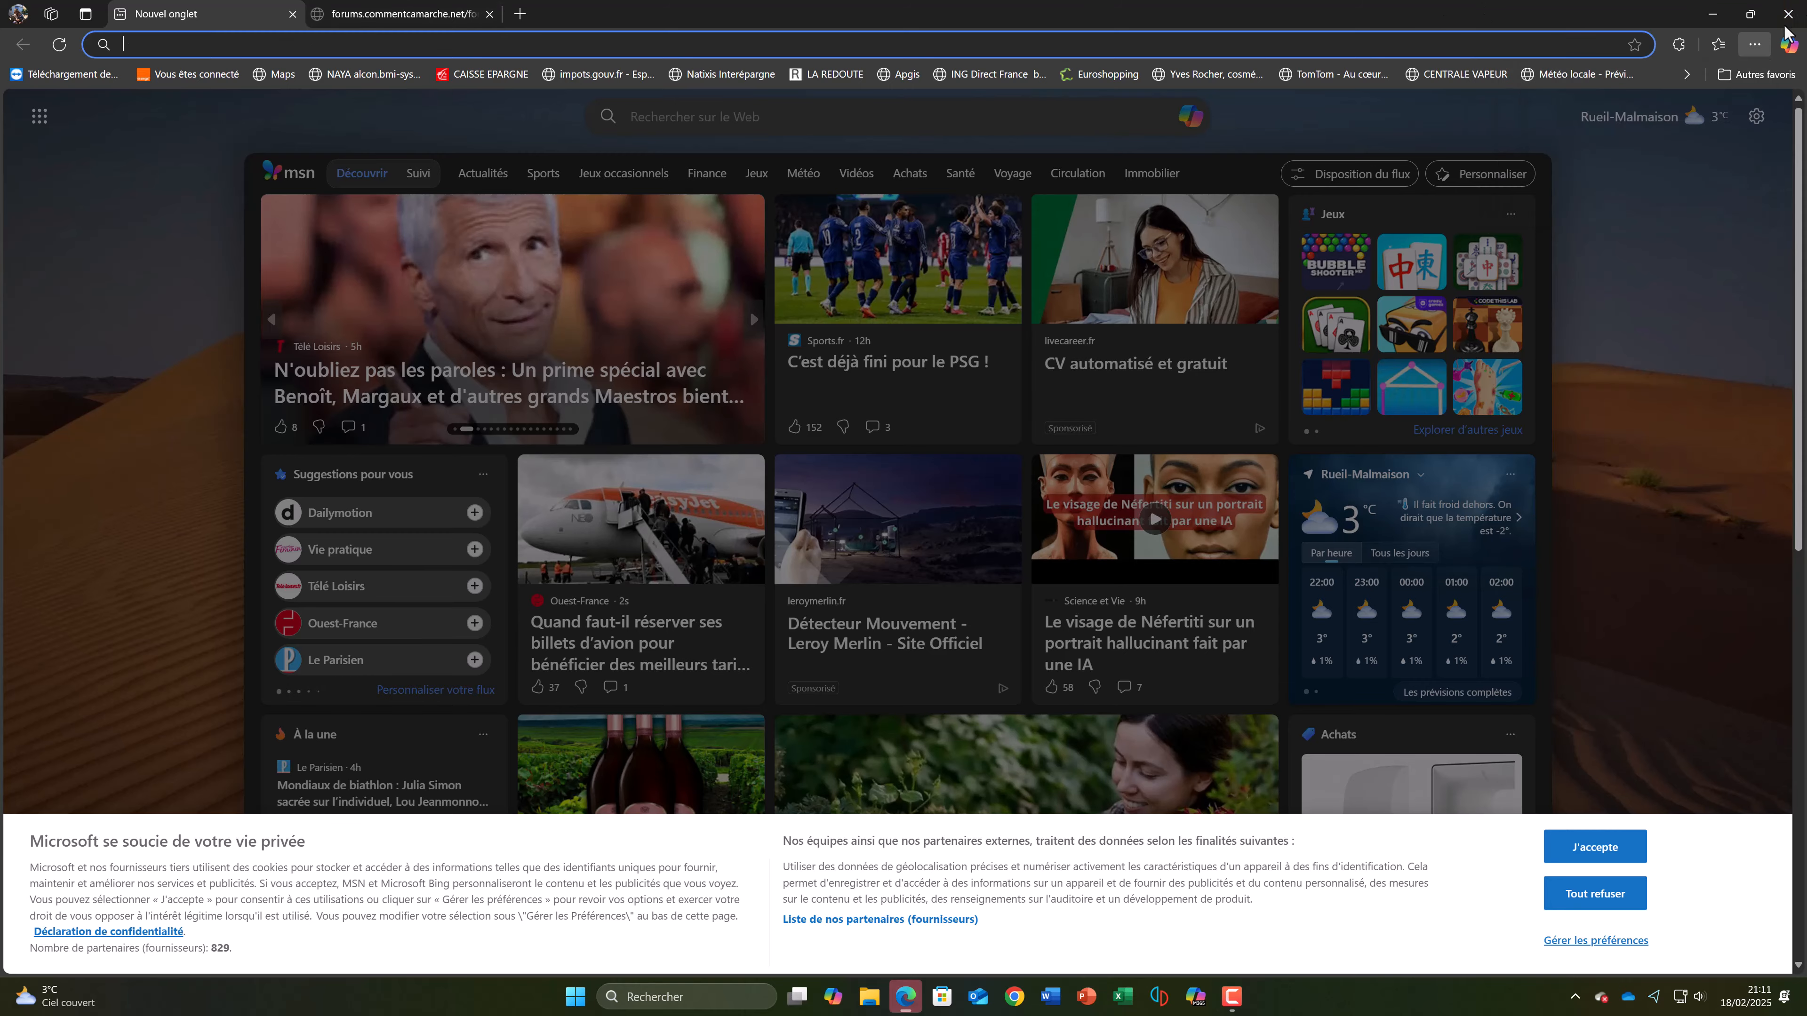
click(1022, 992)
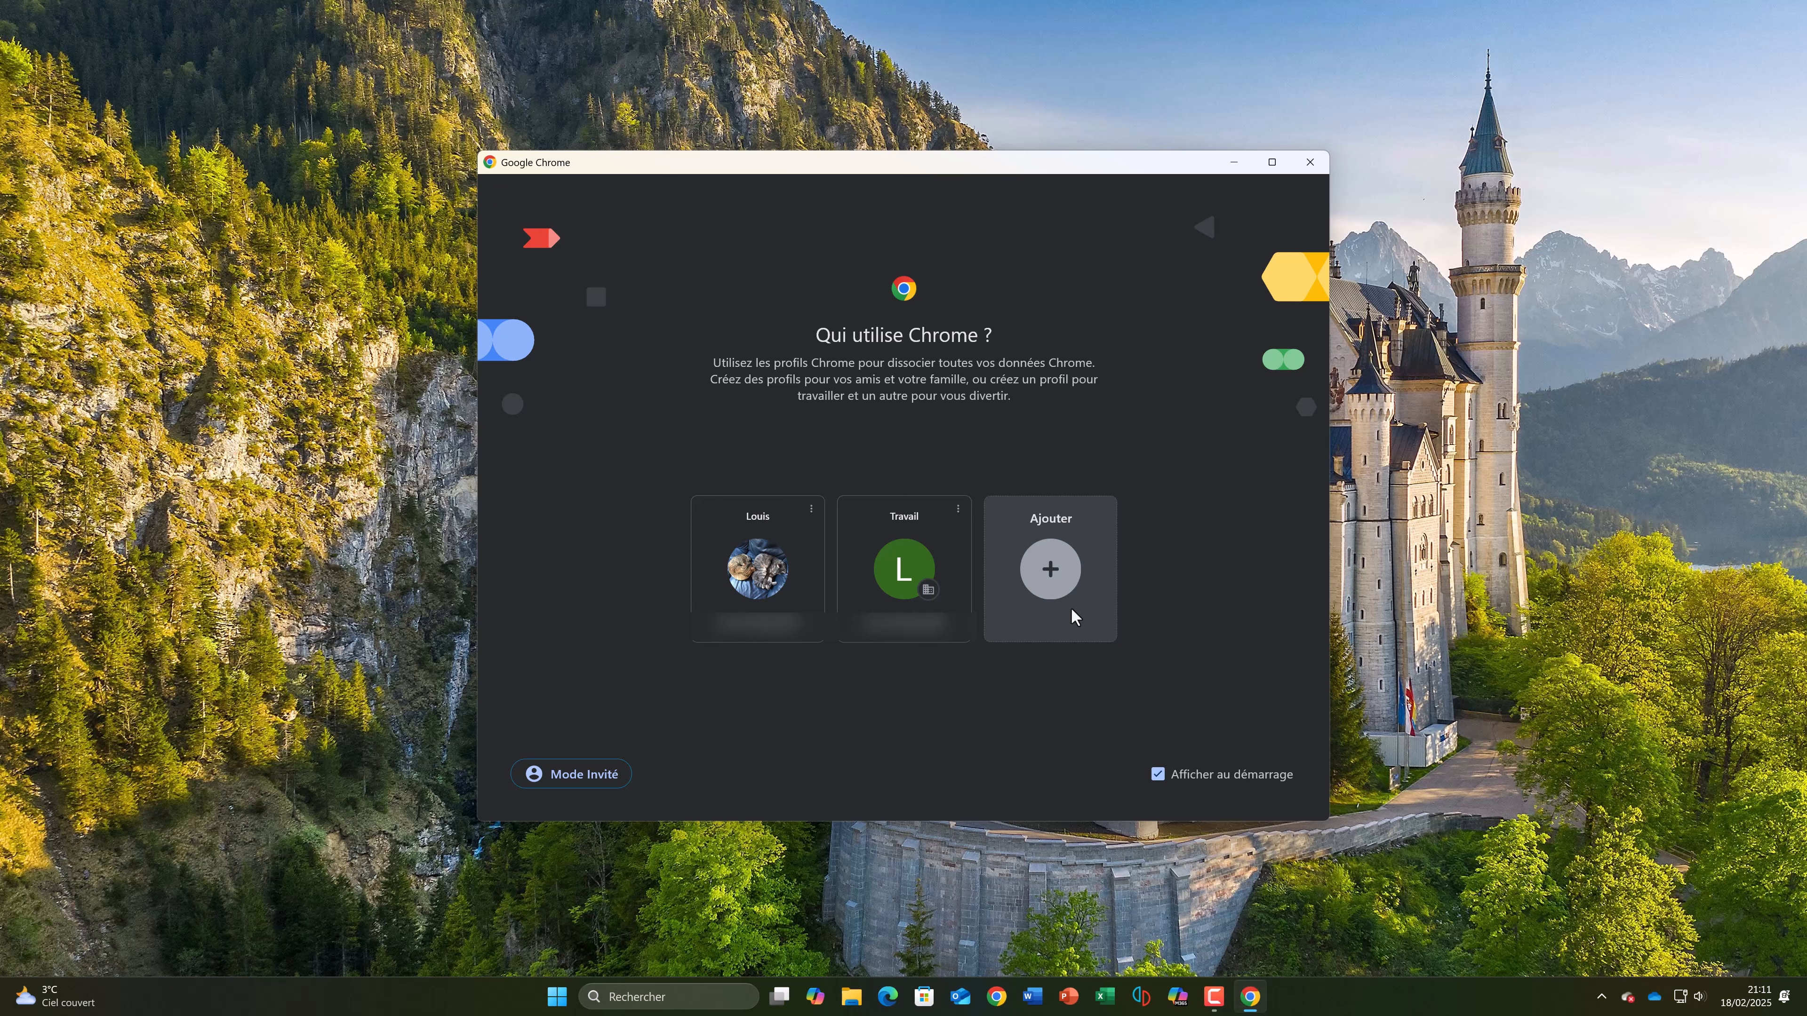
click(758, 569)
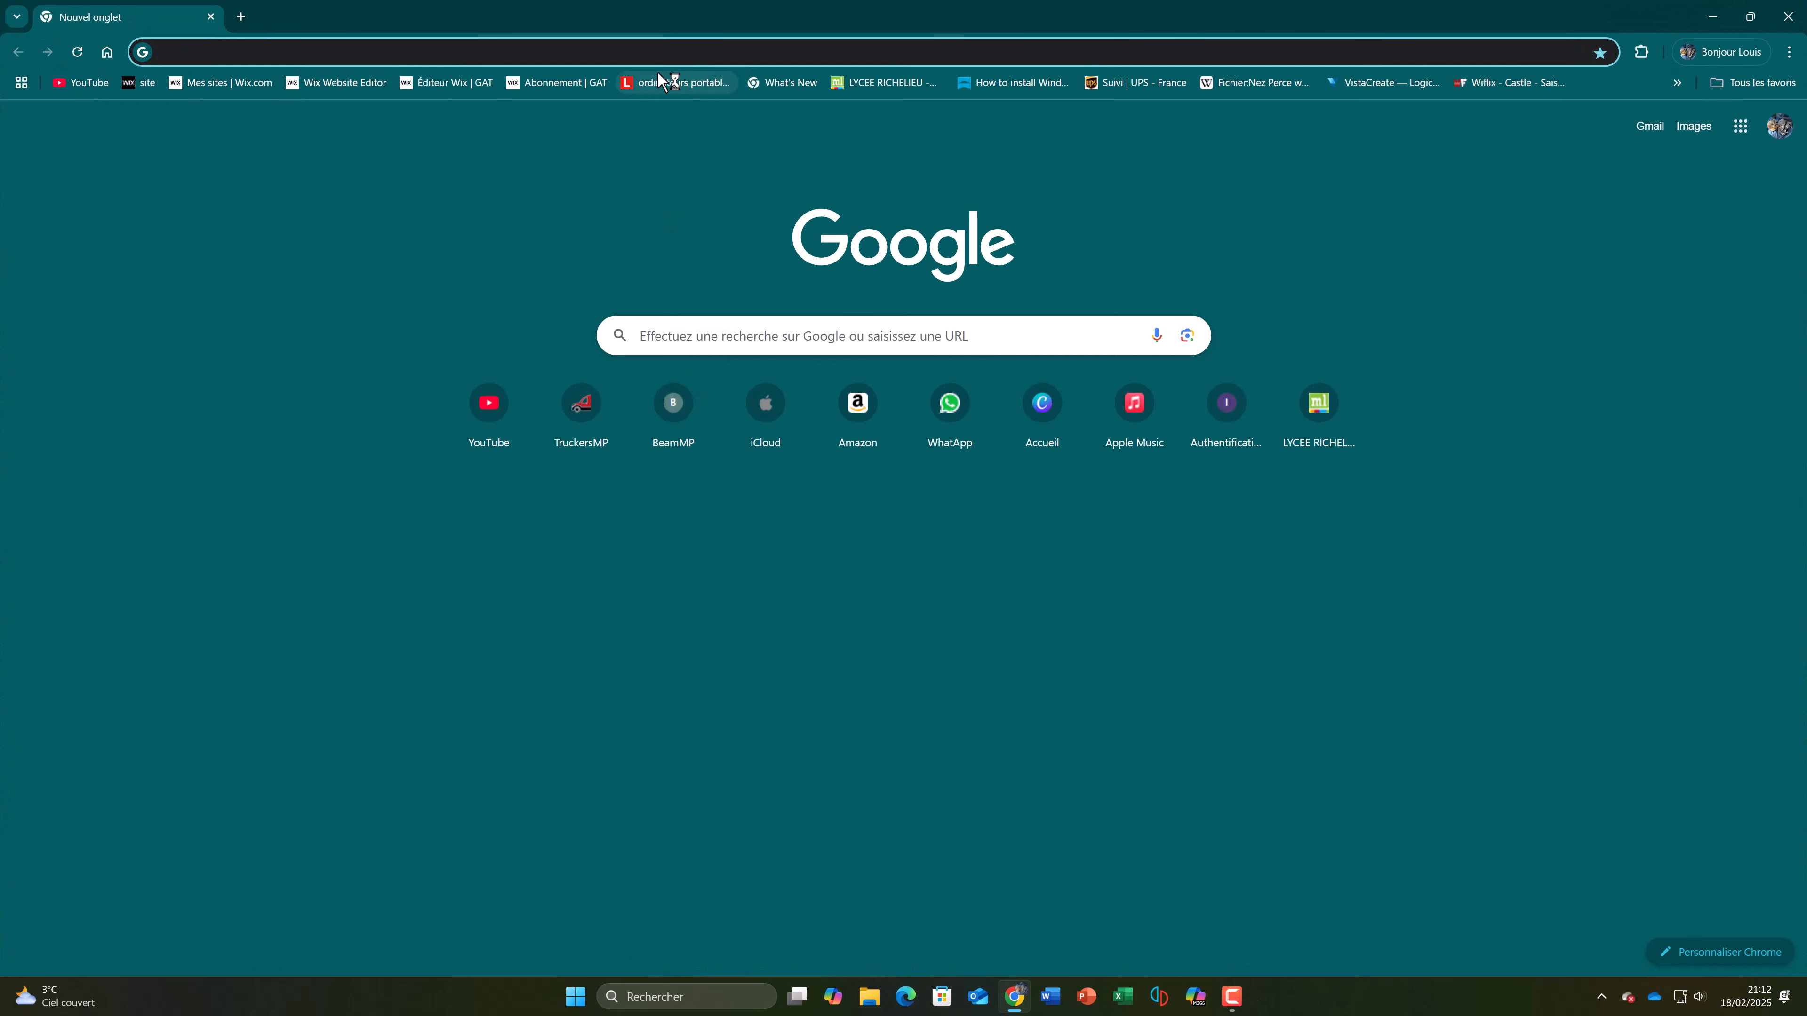
Step: Load the Livebox administration page at 192.168.1.223
text(192.16)
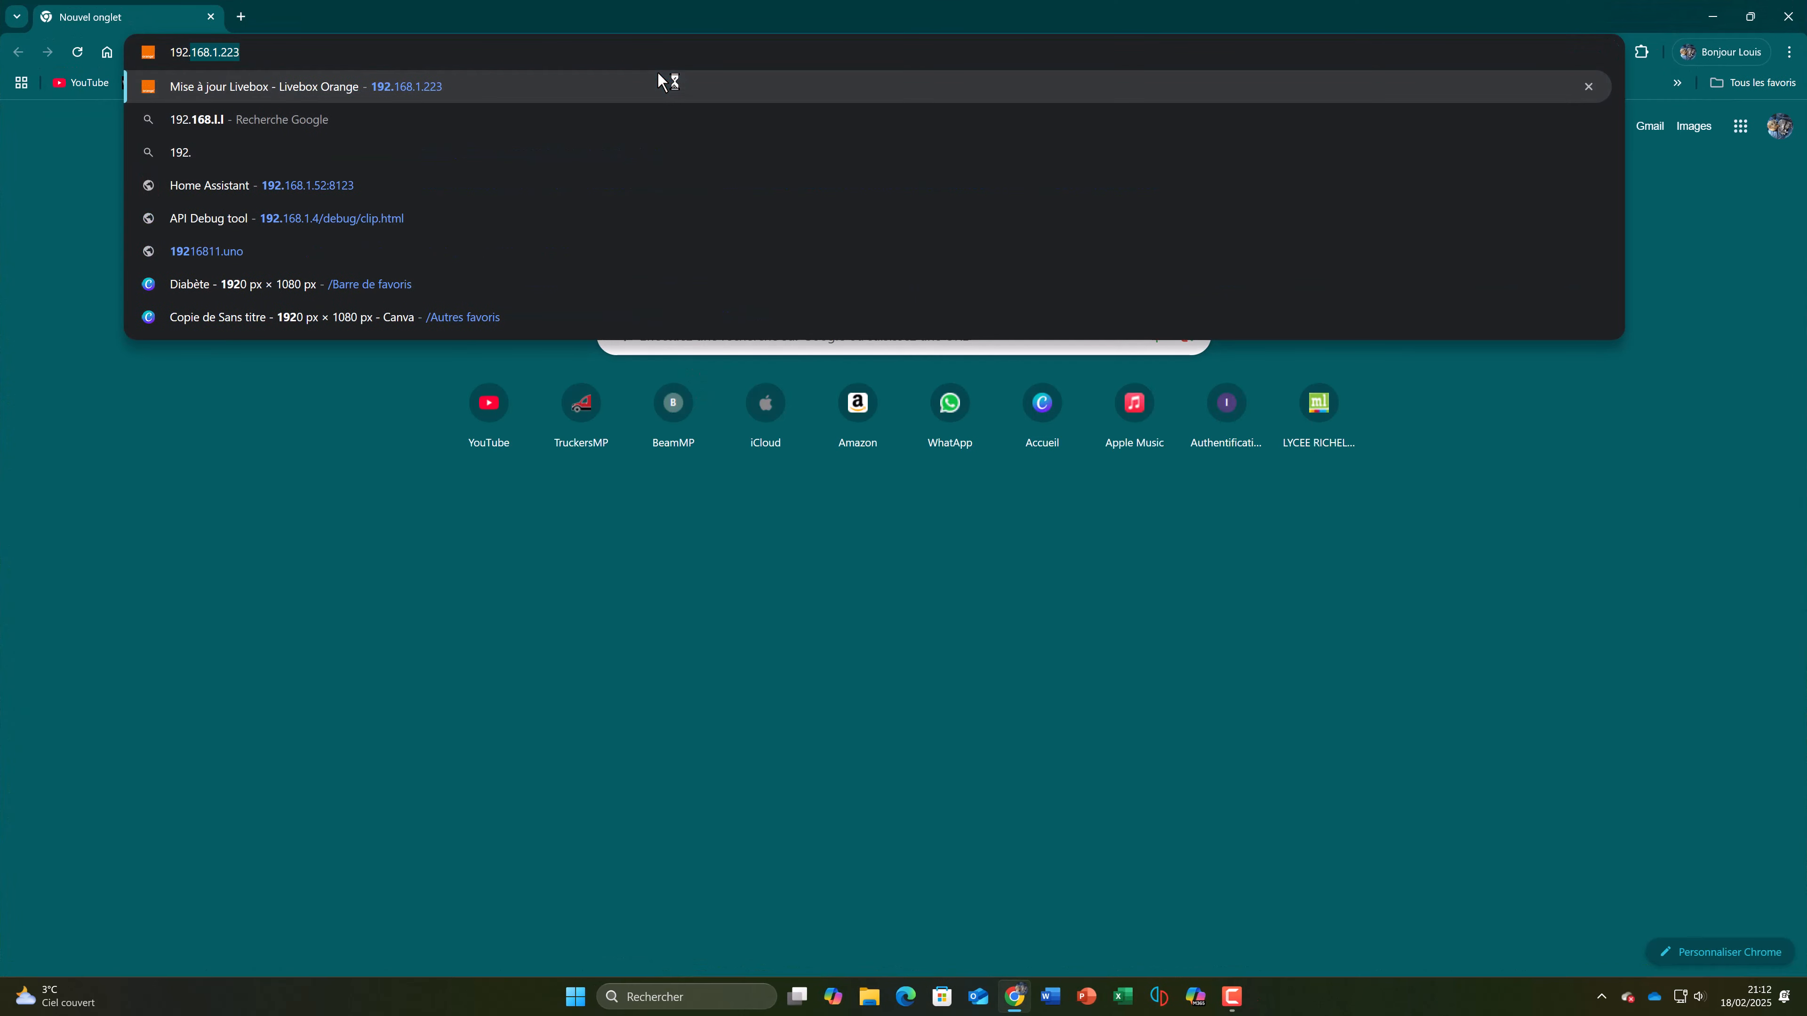
text(.)
key(BackSpace)
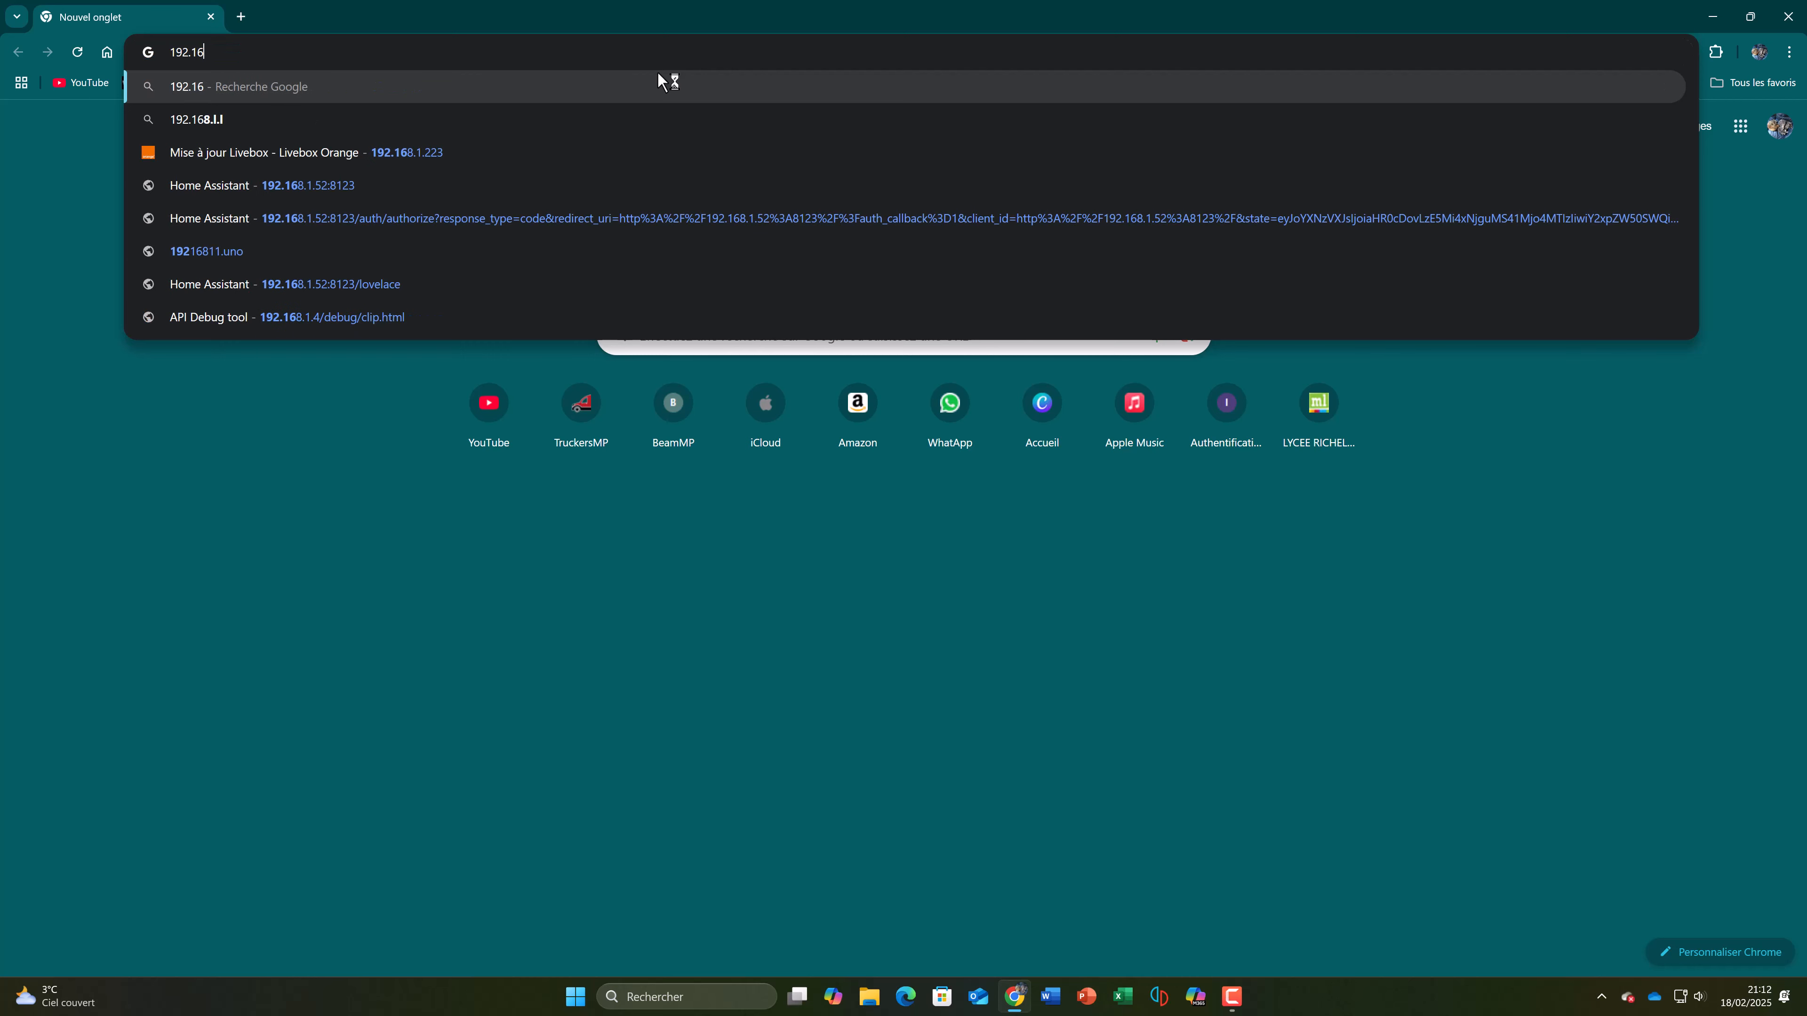
text(8)
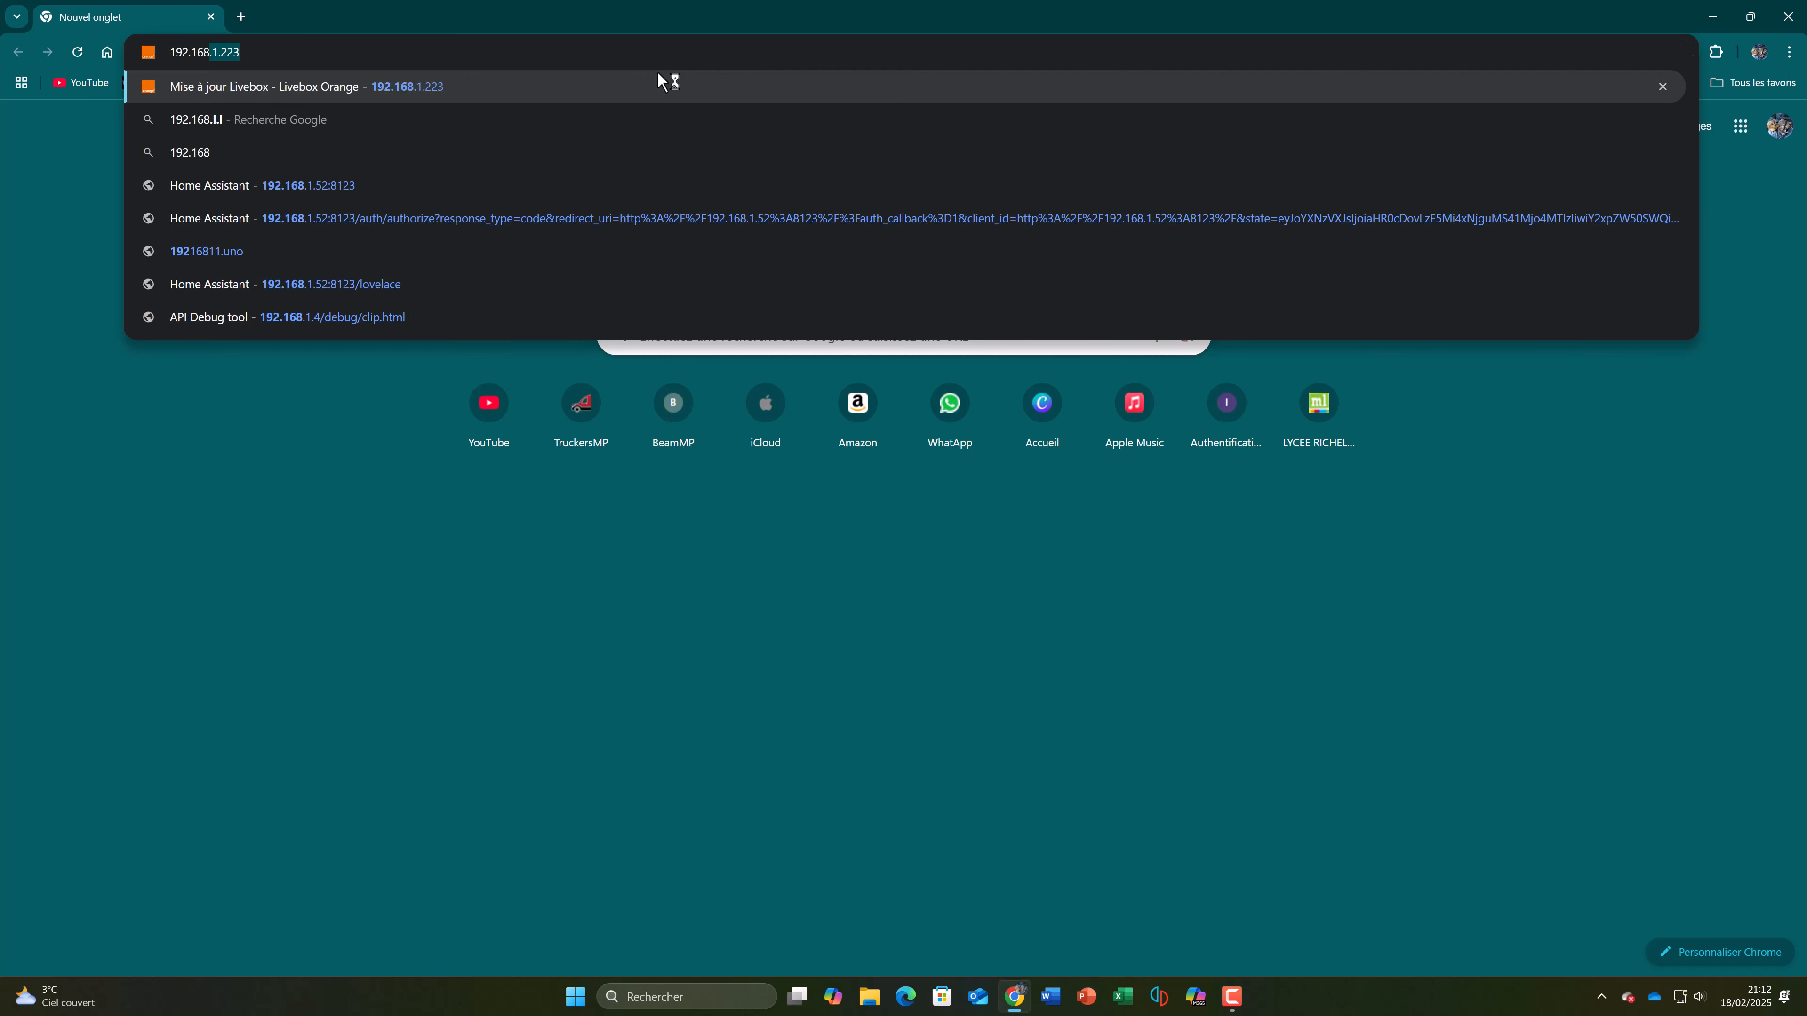
text(.1.)
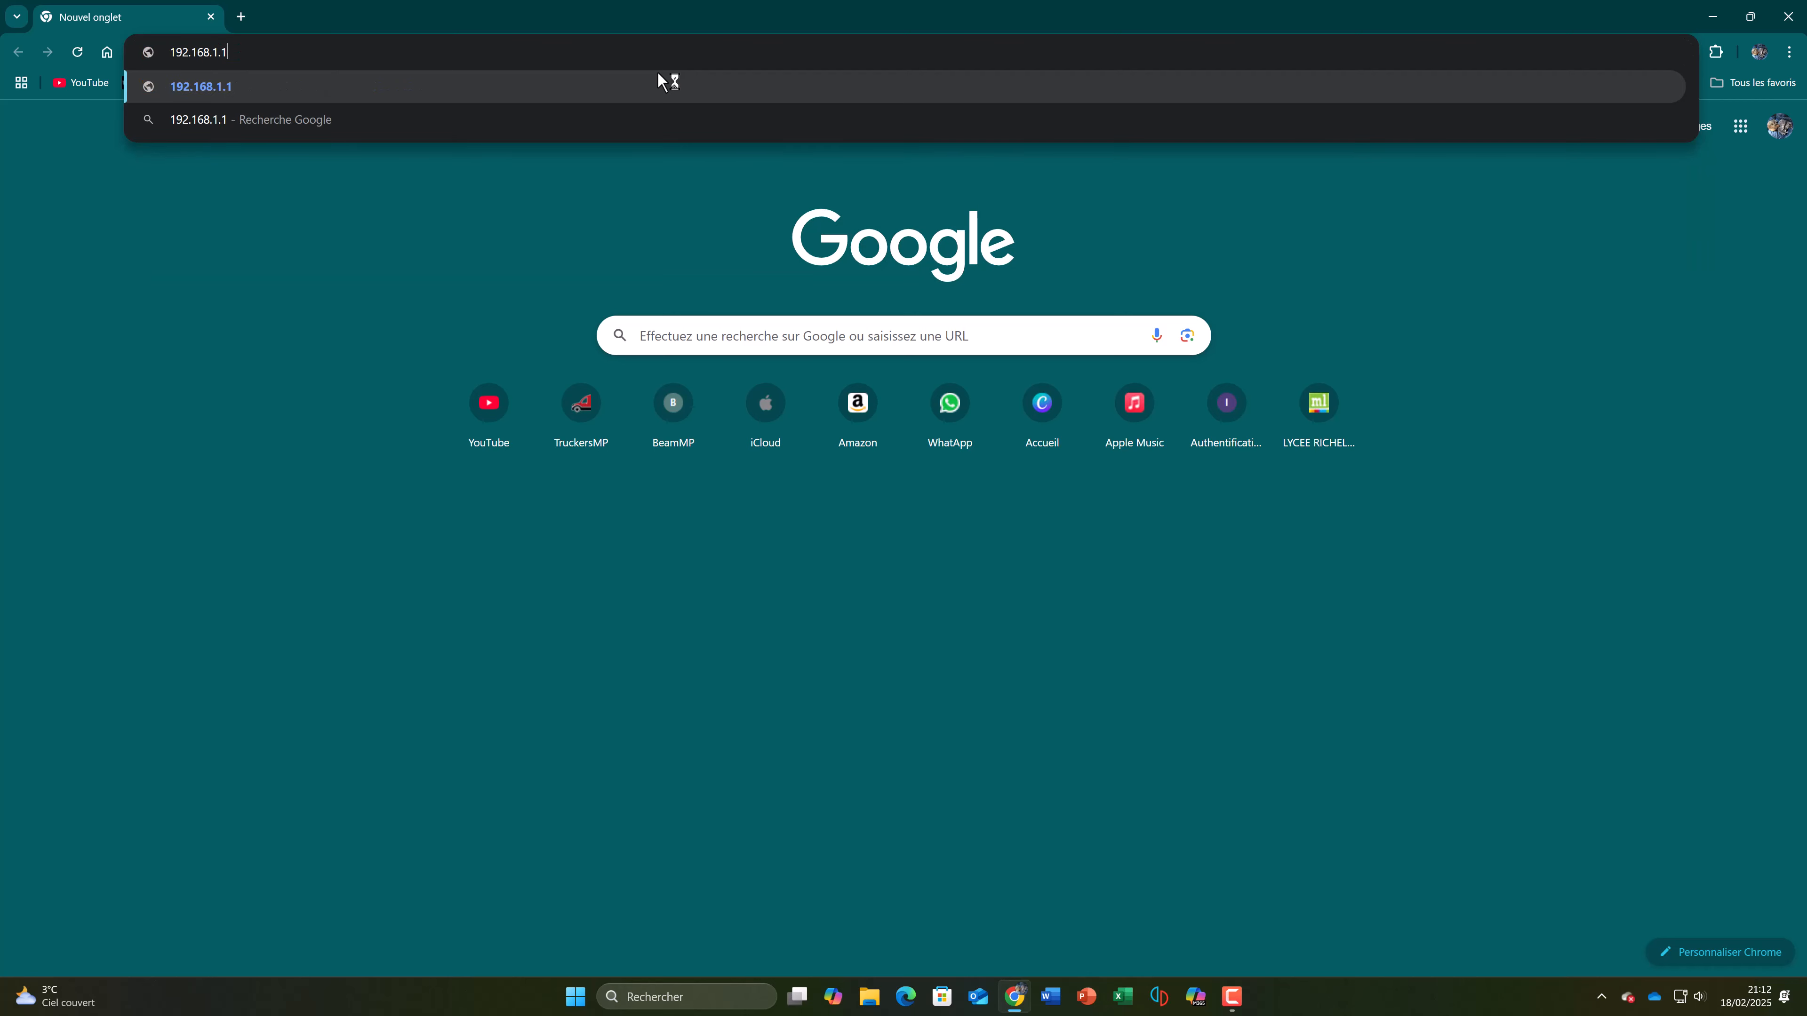
text(223)
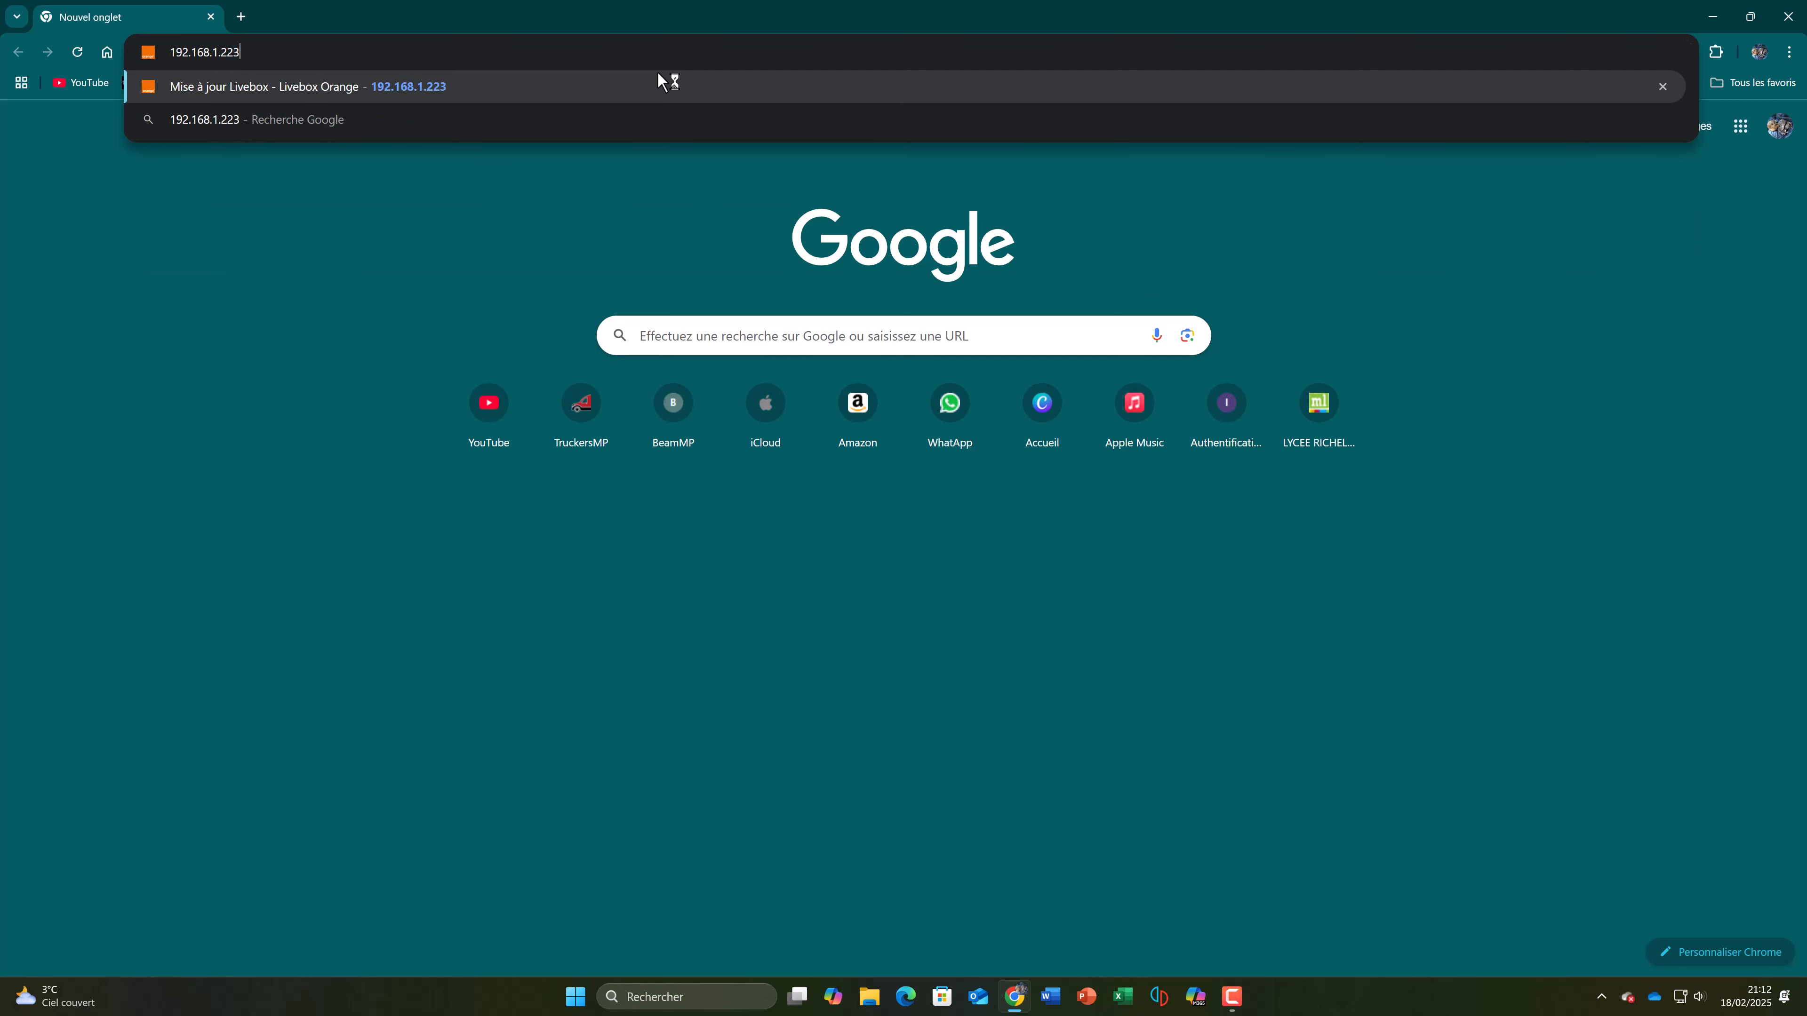
key(Return)
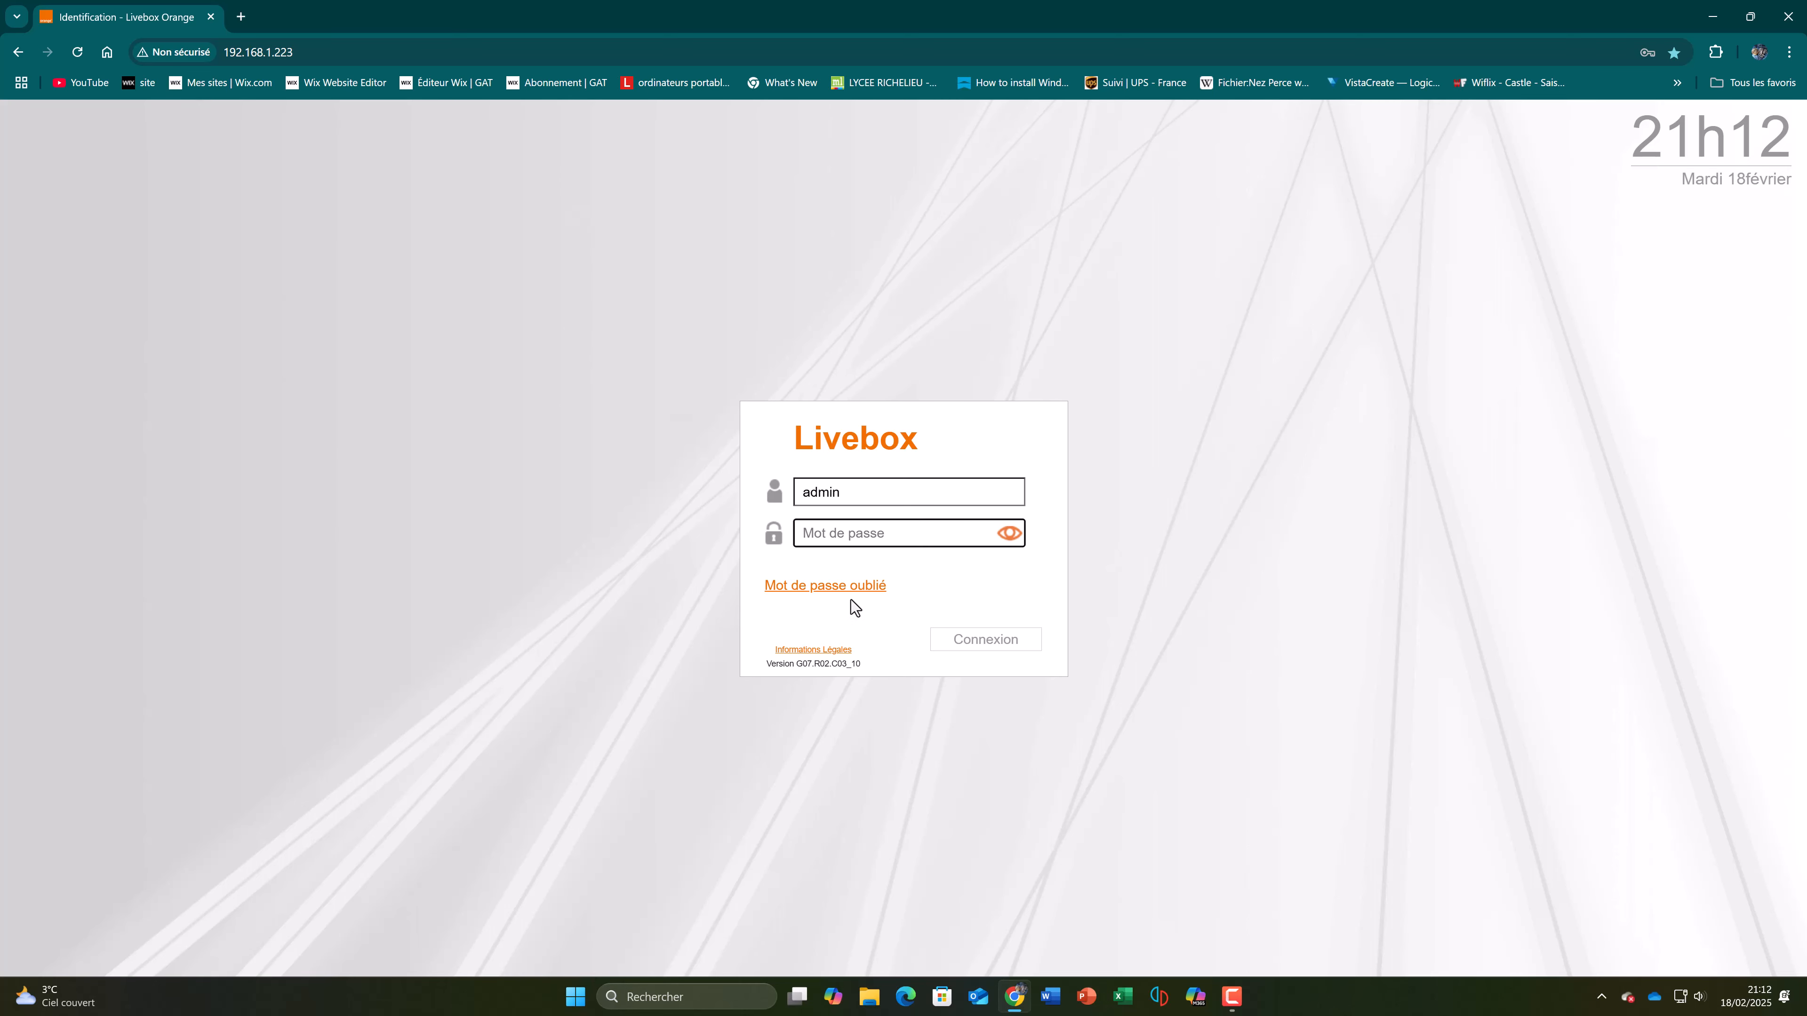
Step: Look at the forgotten-password form and cancel it, and sign in to the Livebox as admin with the saved account password
click(865, 587)
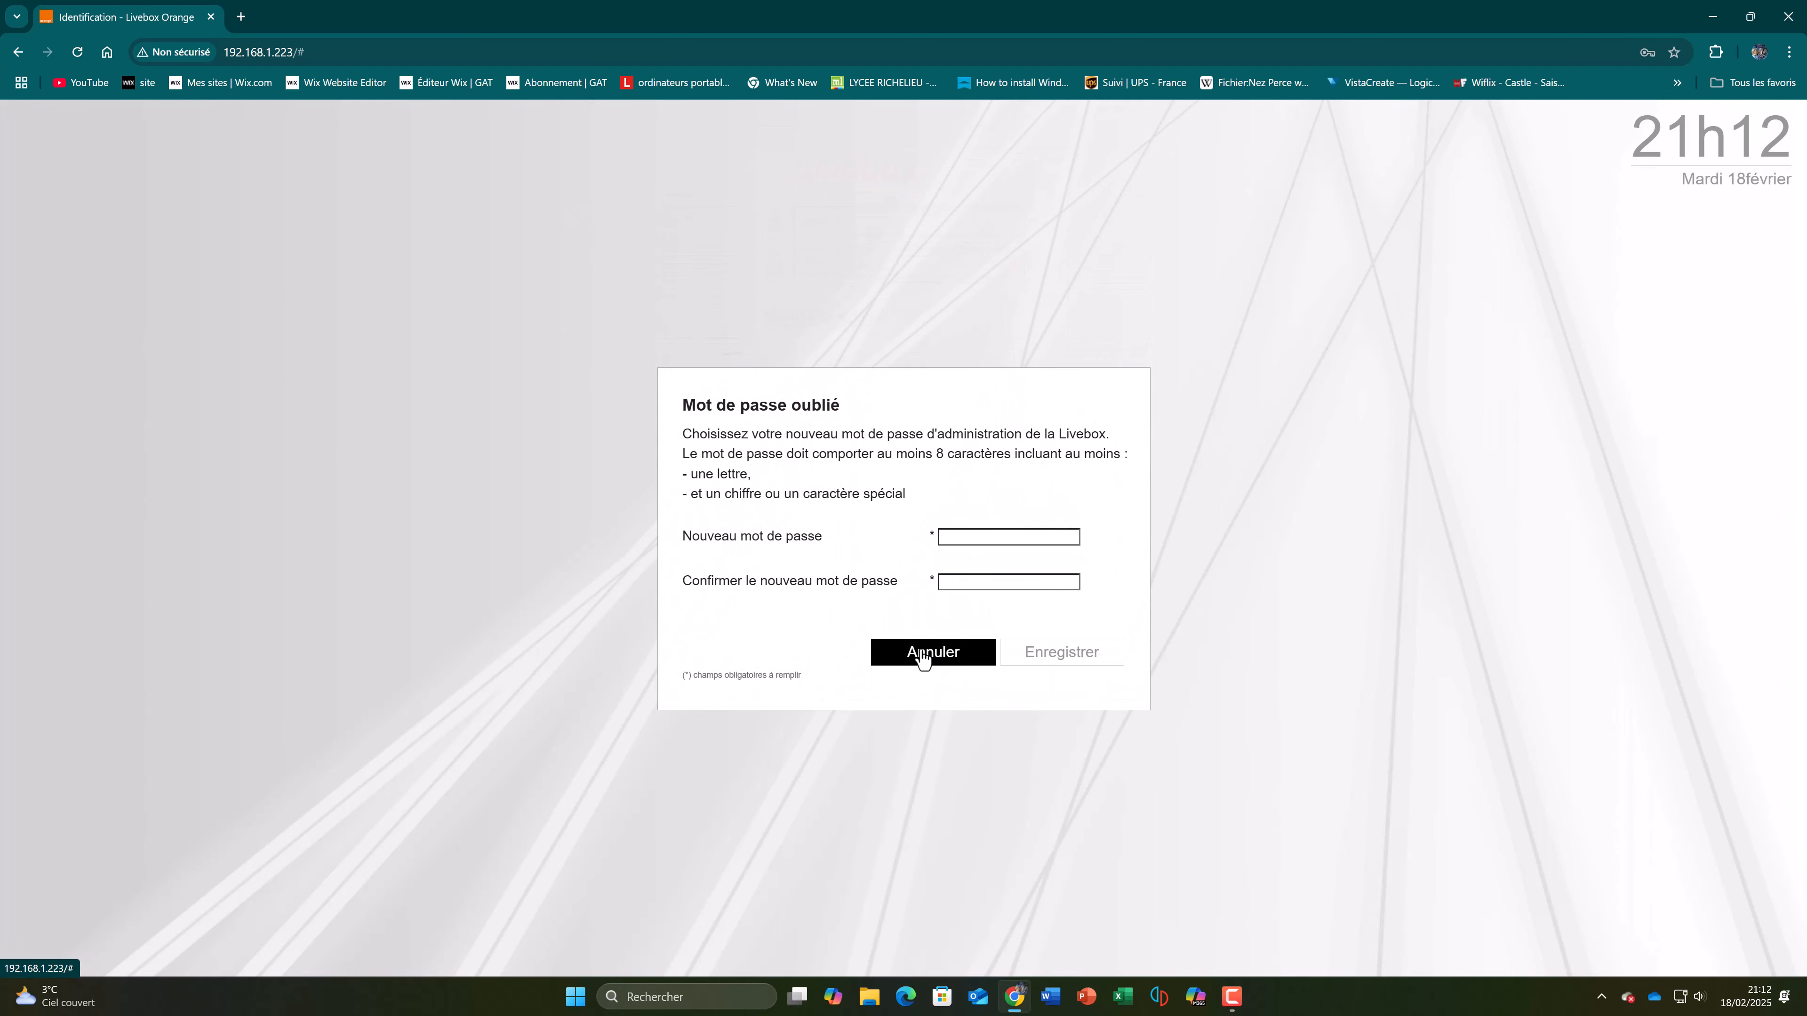
click(924, 651)
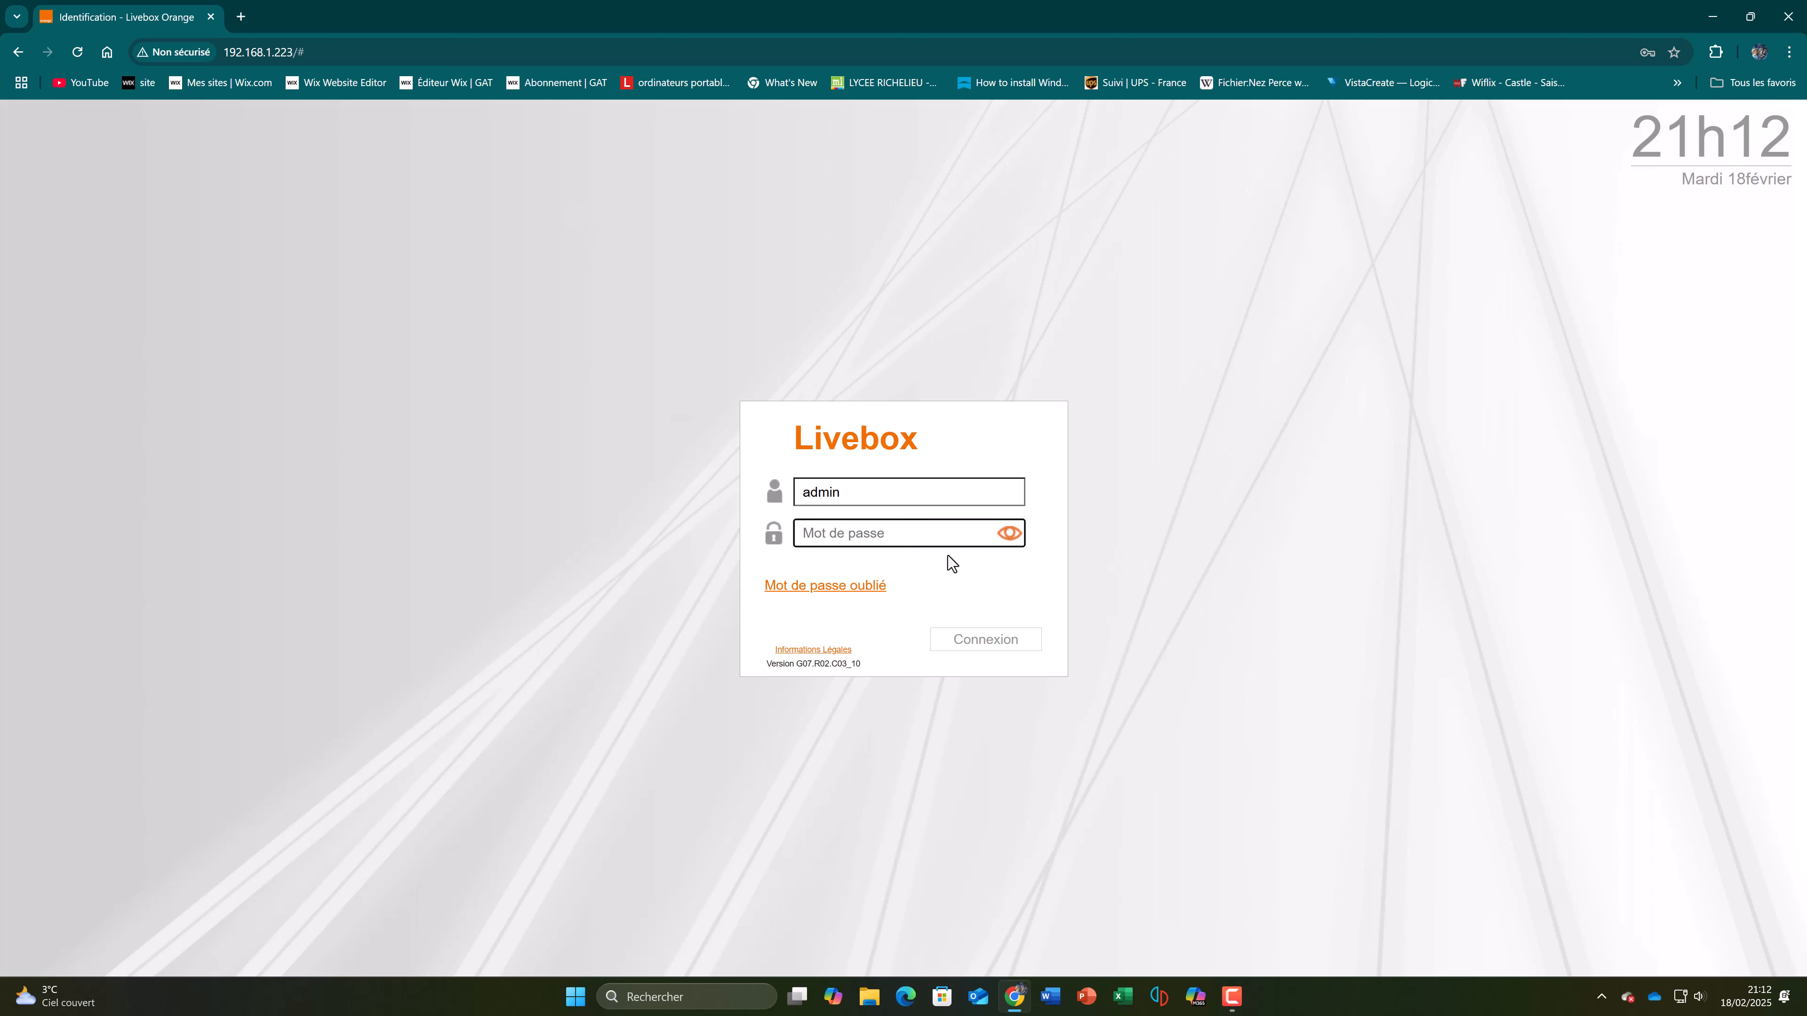
click(944, 534)
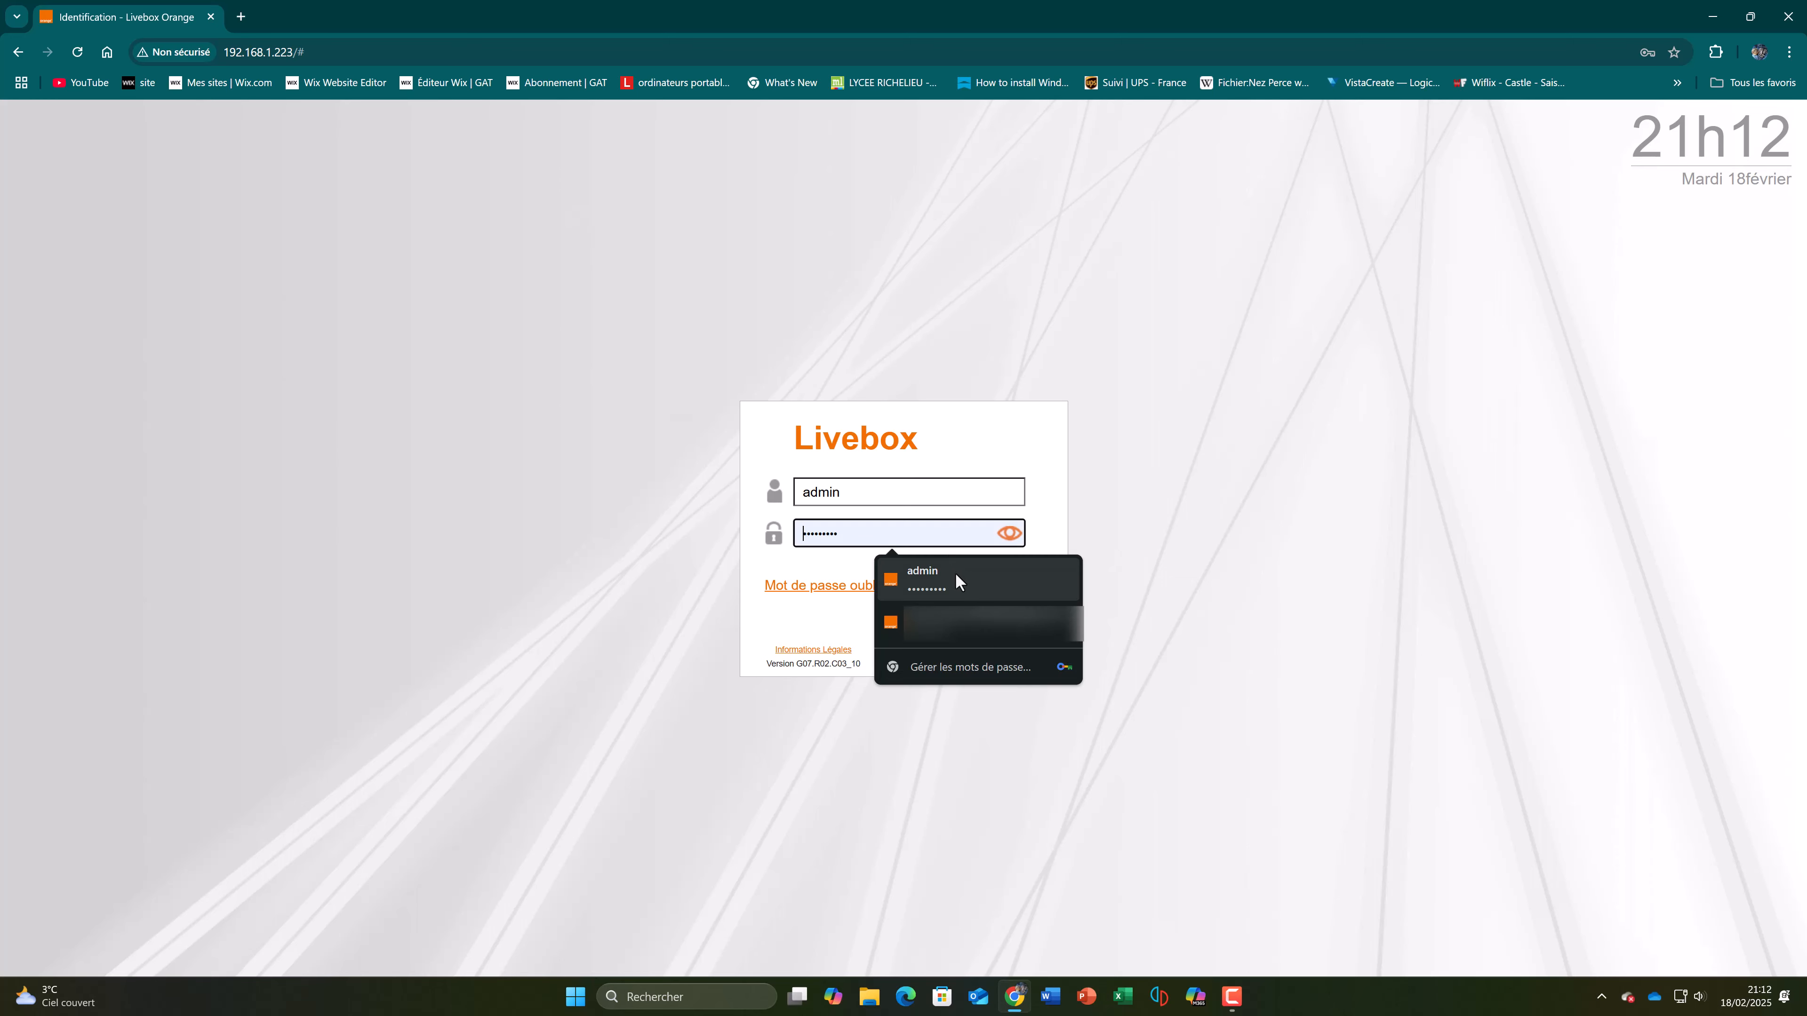
click(955, 575)
drag(847, 496, 926, 469)
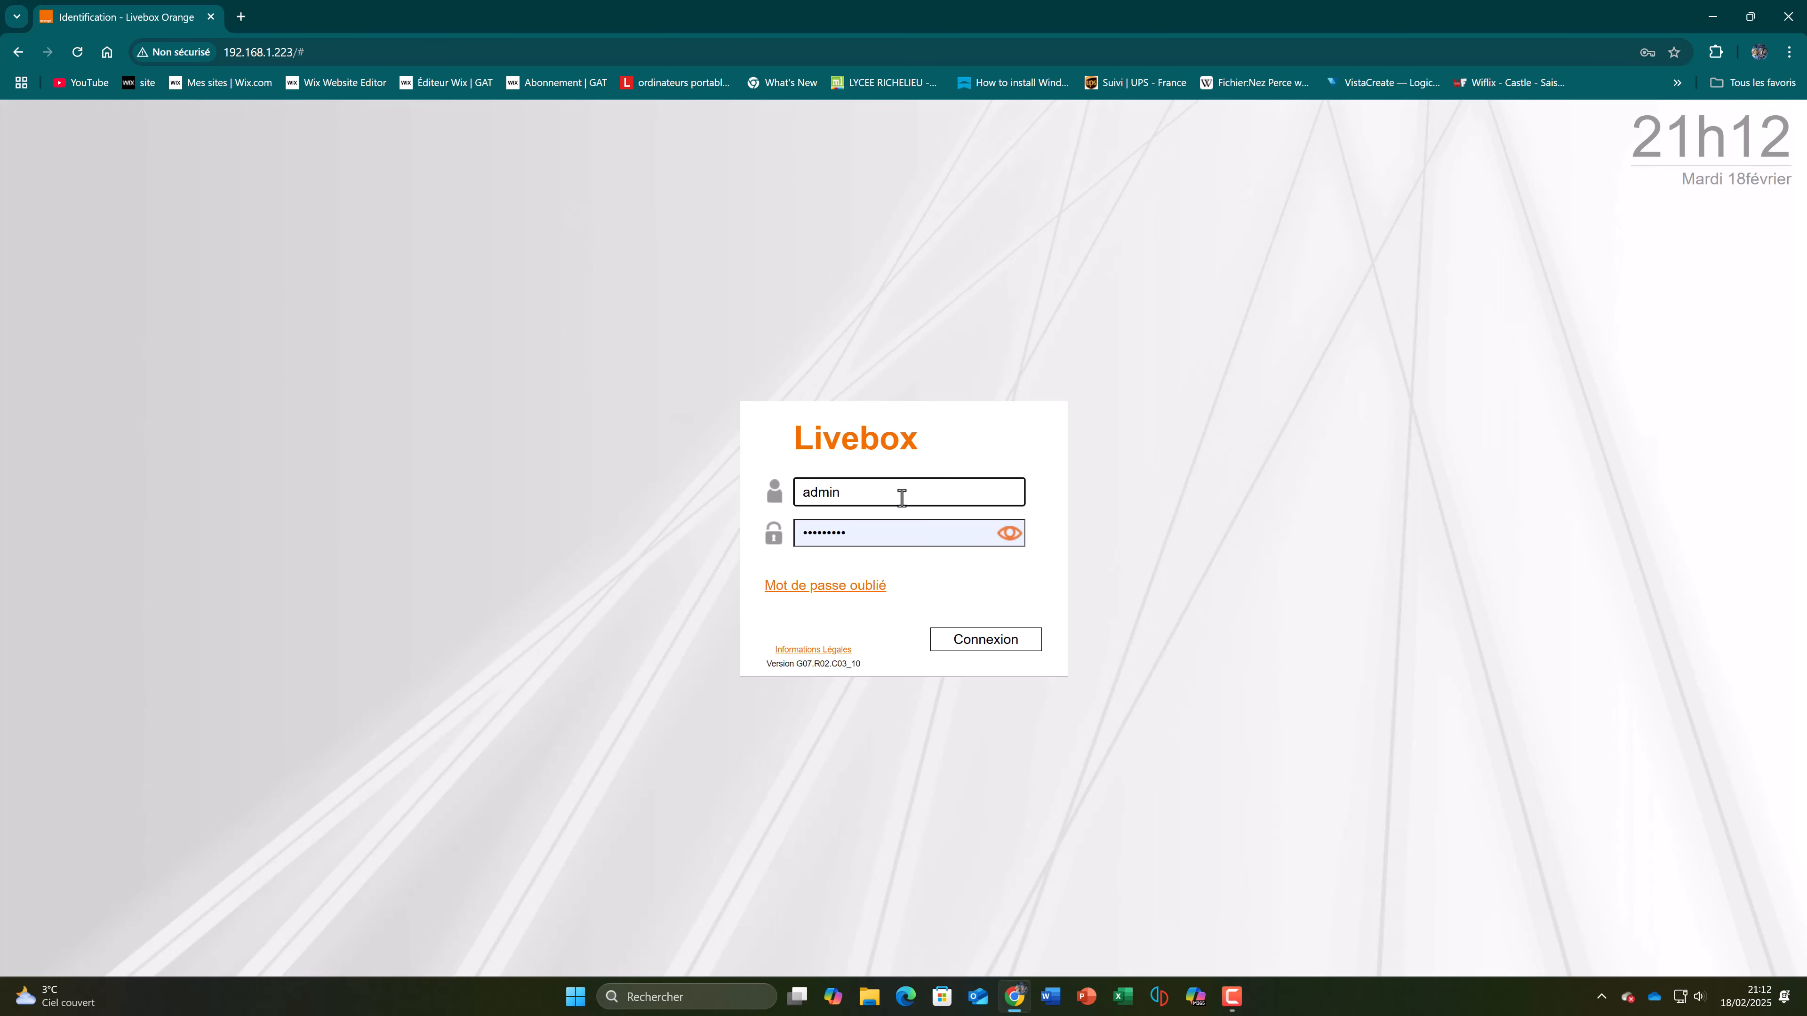
click(1018, 637)
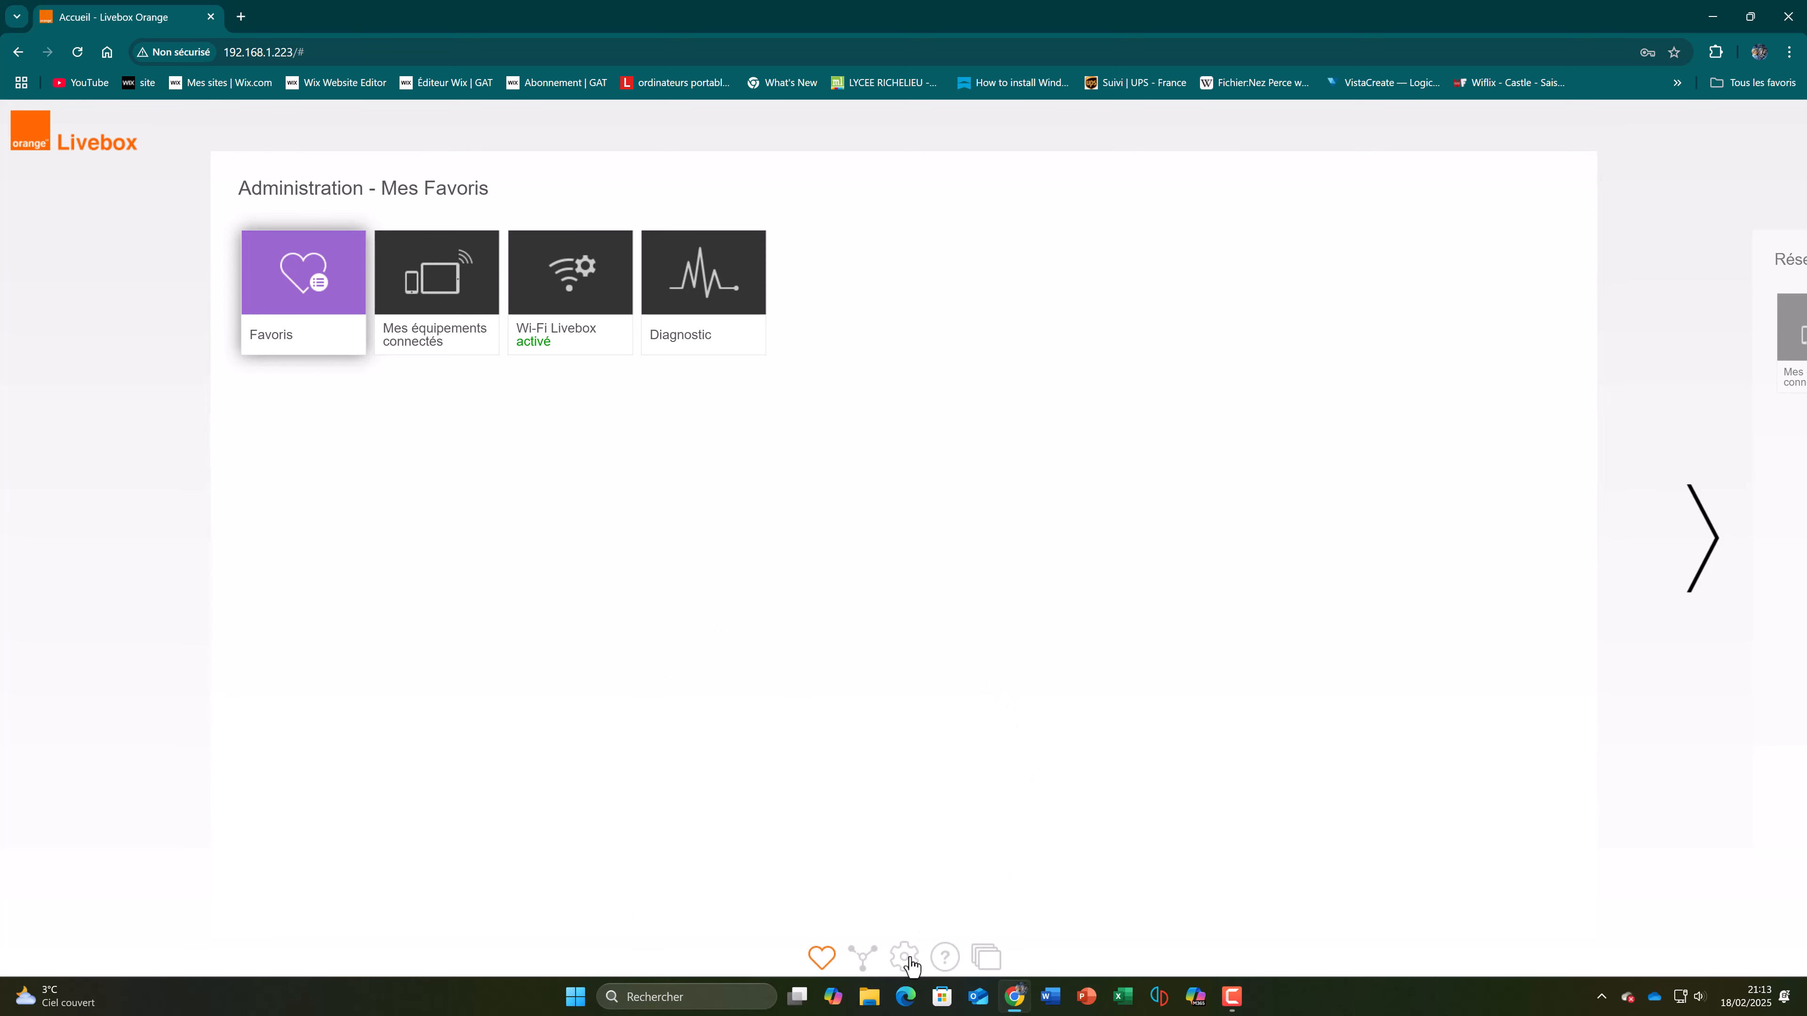
Step: Open the NAT/PAT rules in the advanced network settings and delete the existing Serveur Minecraft rule
click(906, 959)
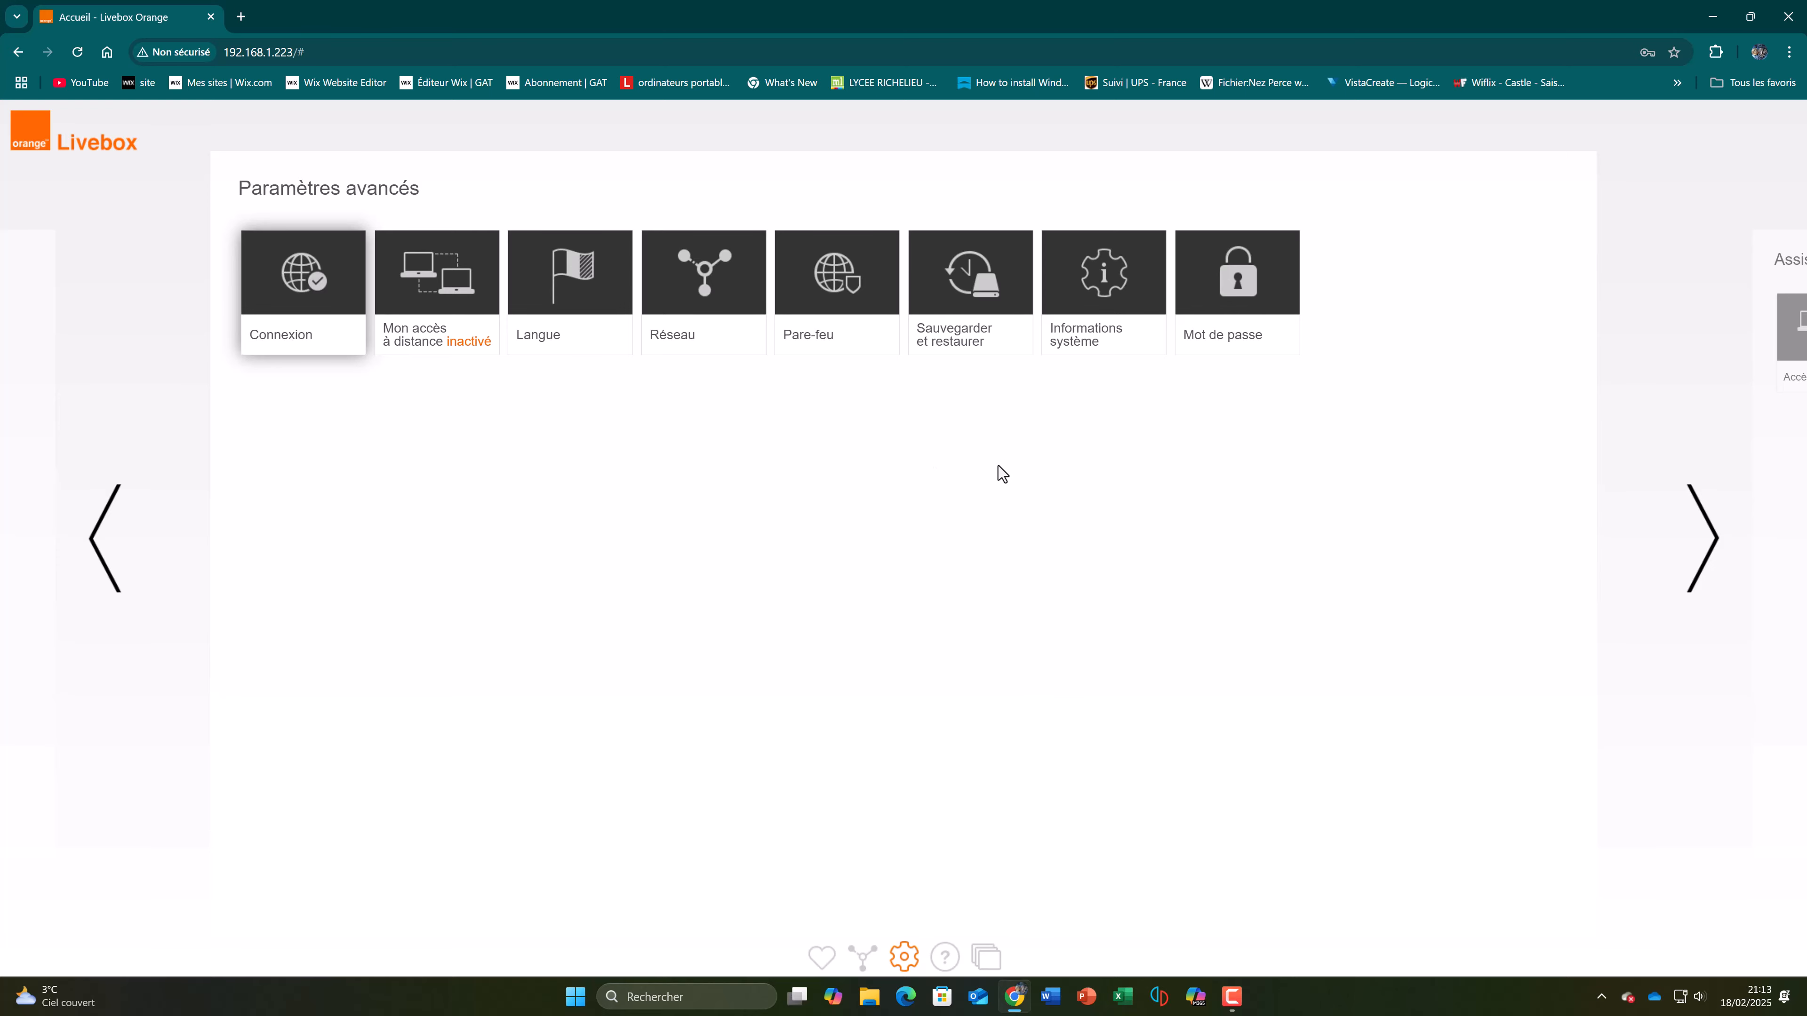
click(744, 292)
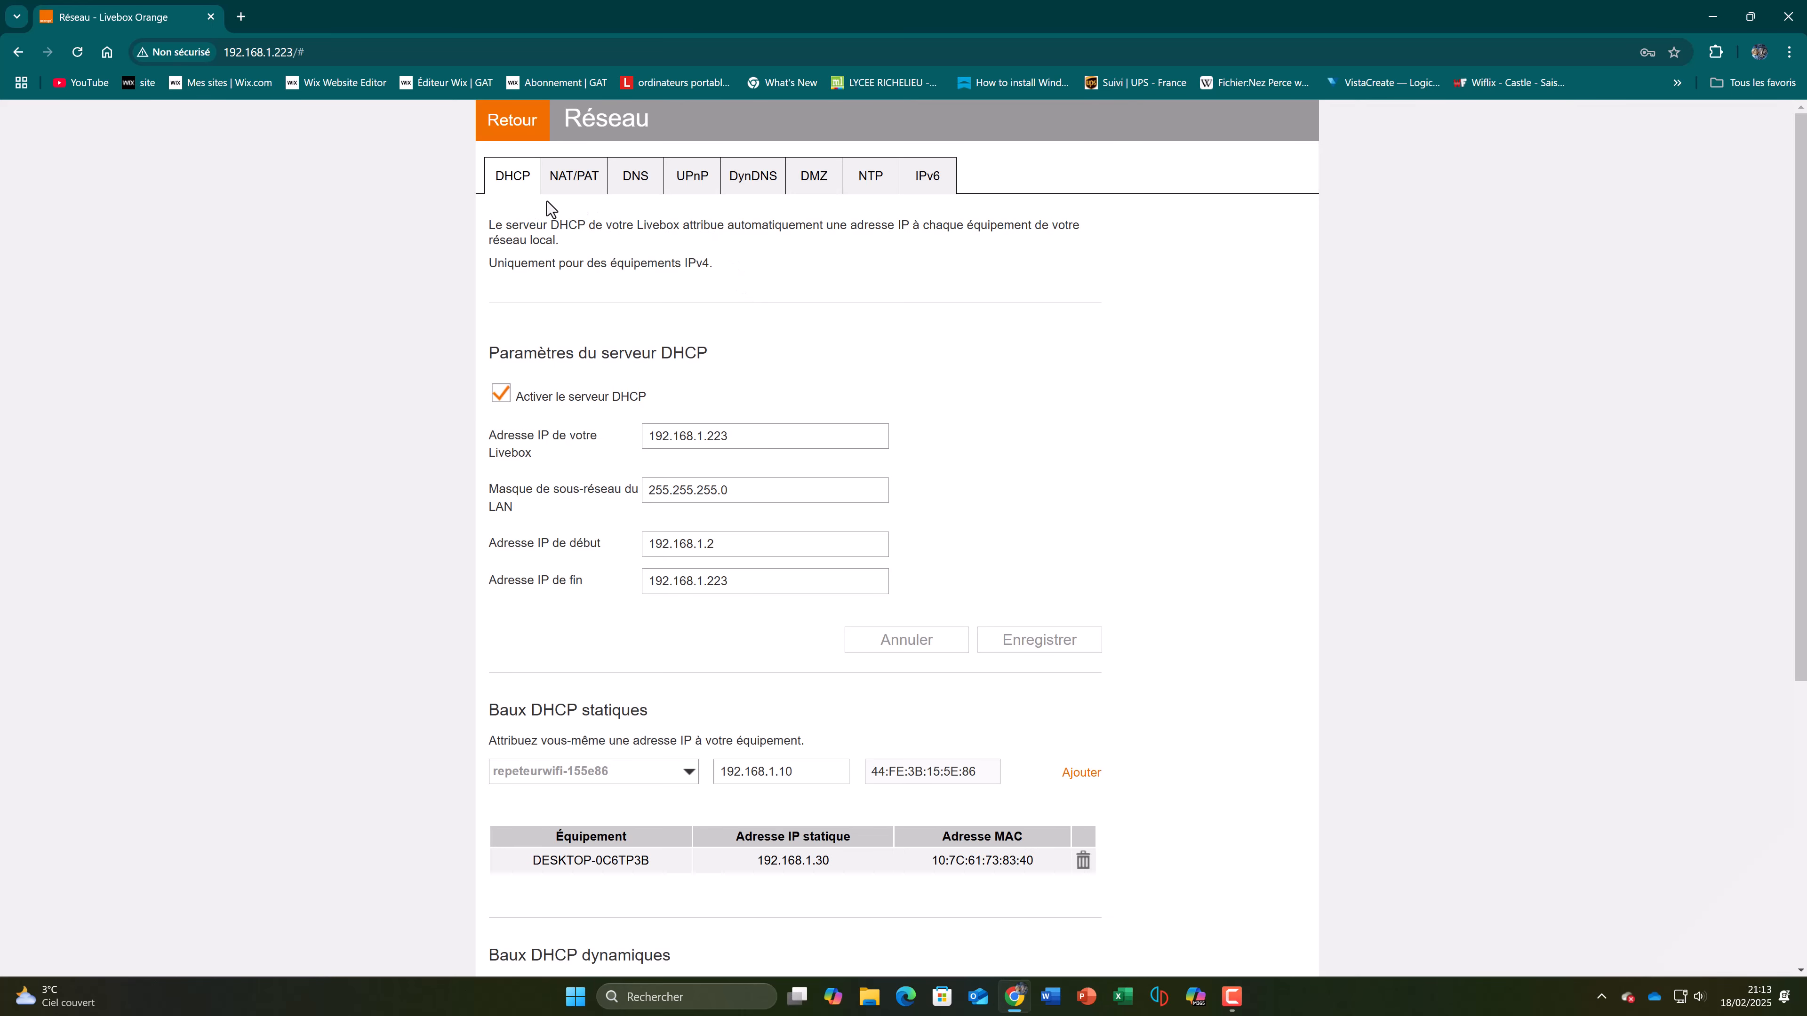
click(595, 187)
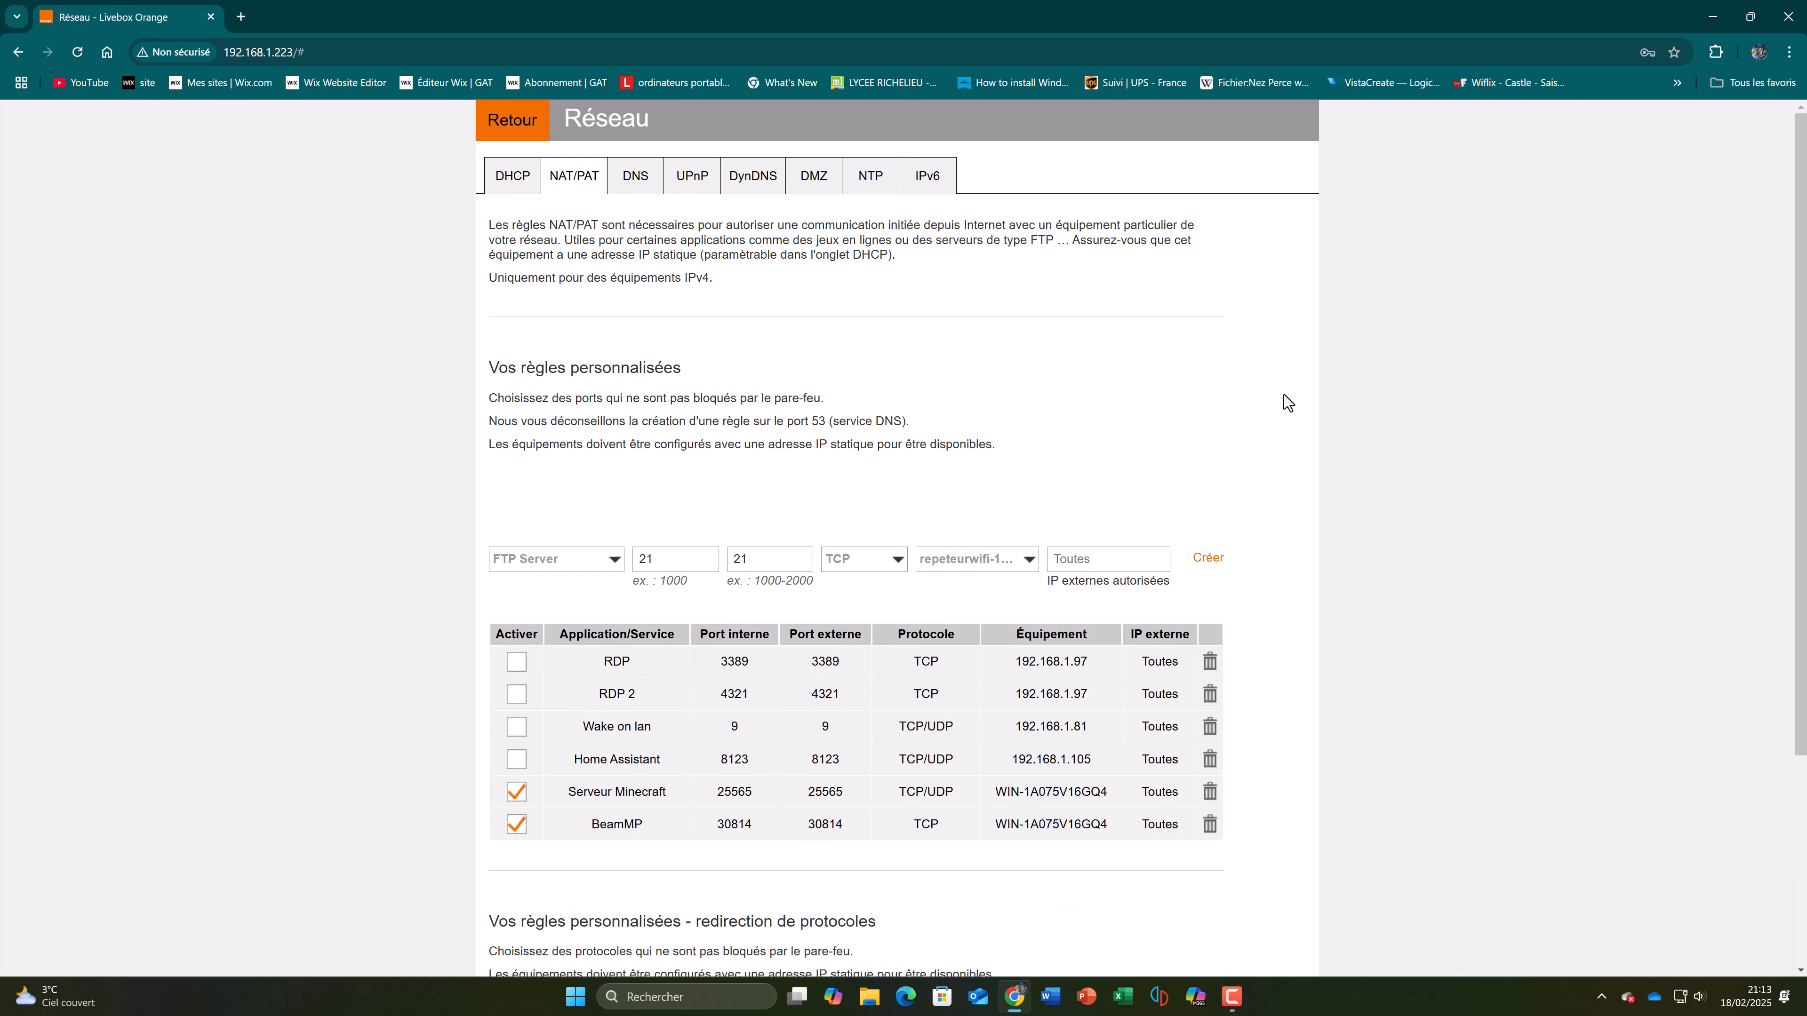
scroll(1291, 399, down, 1)
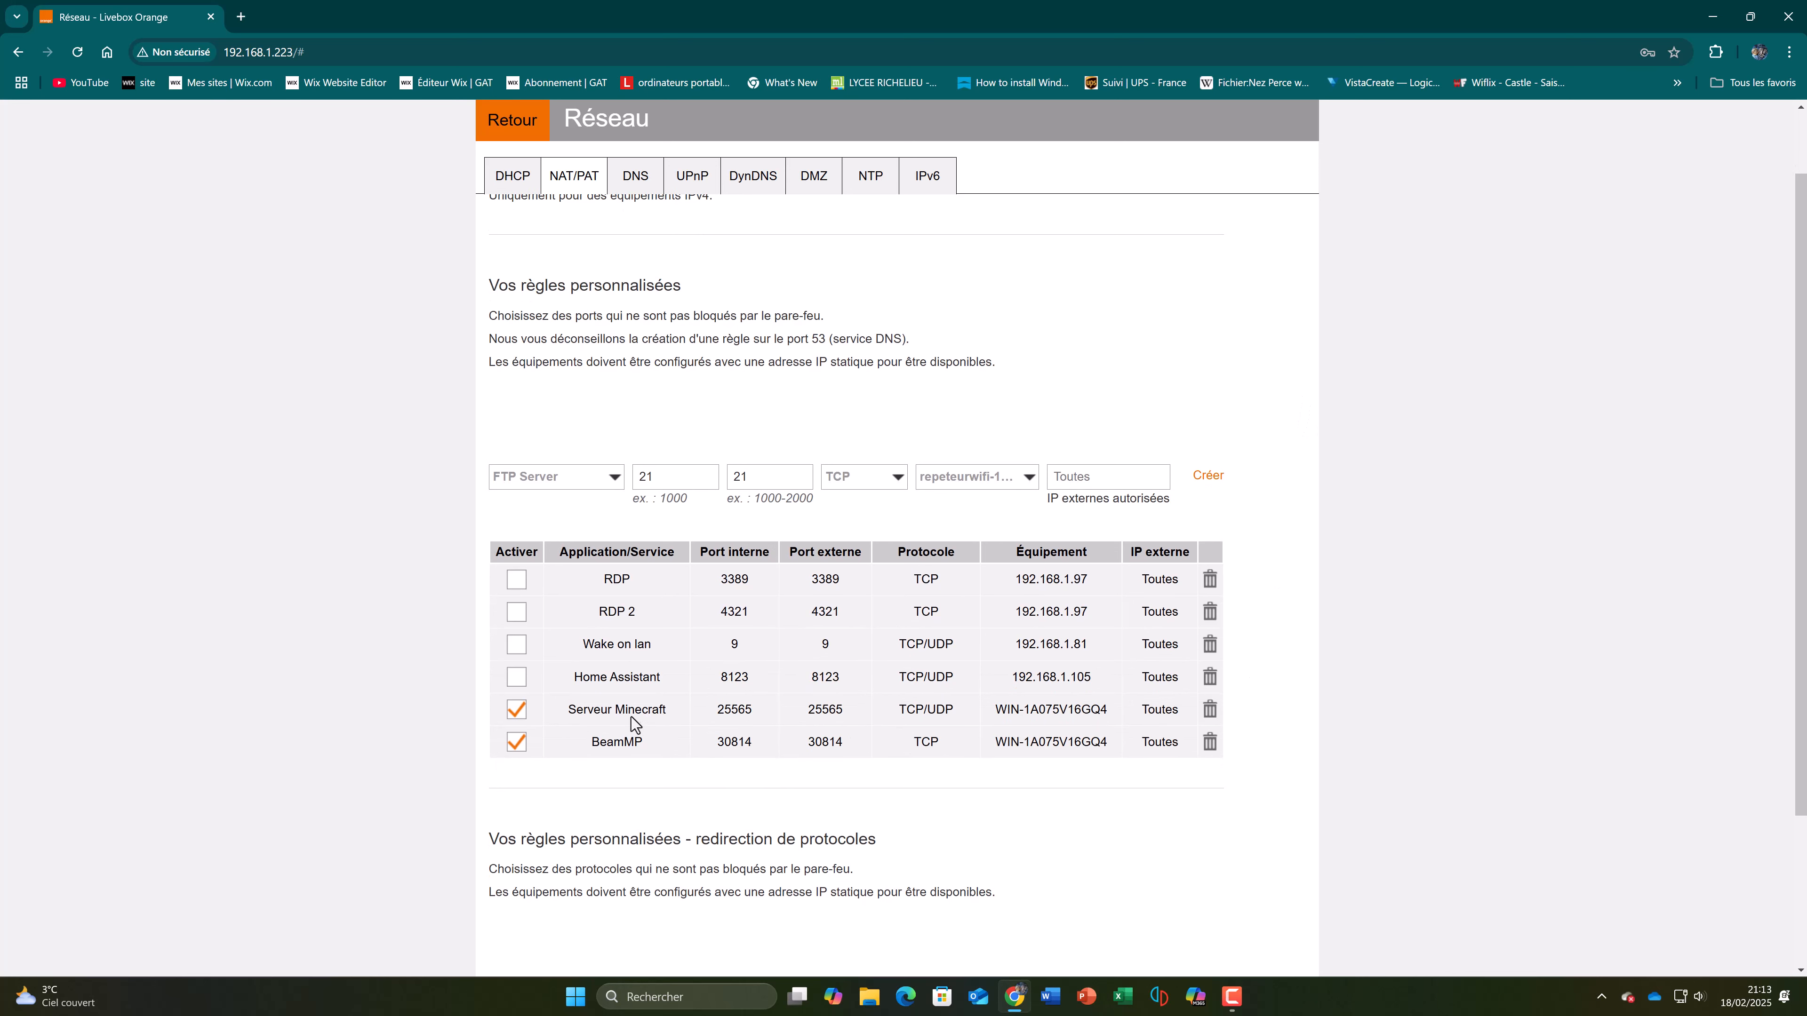
click(1209, 712)
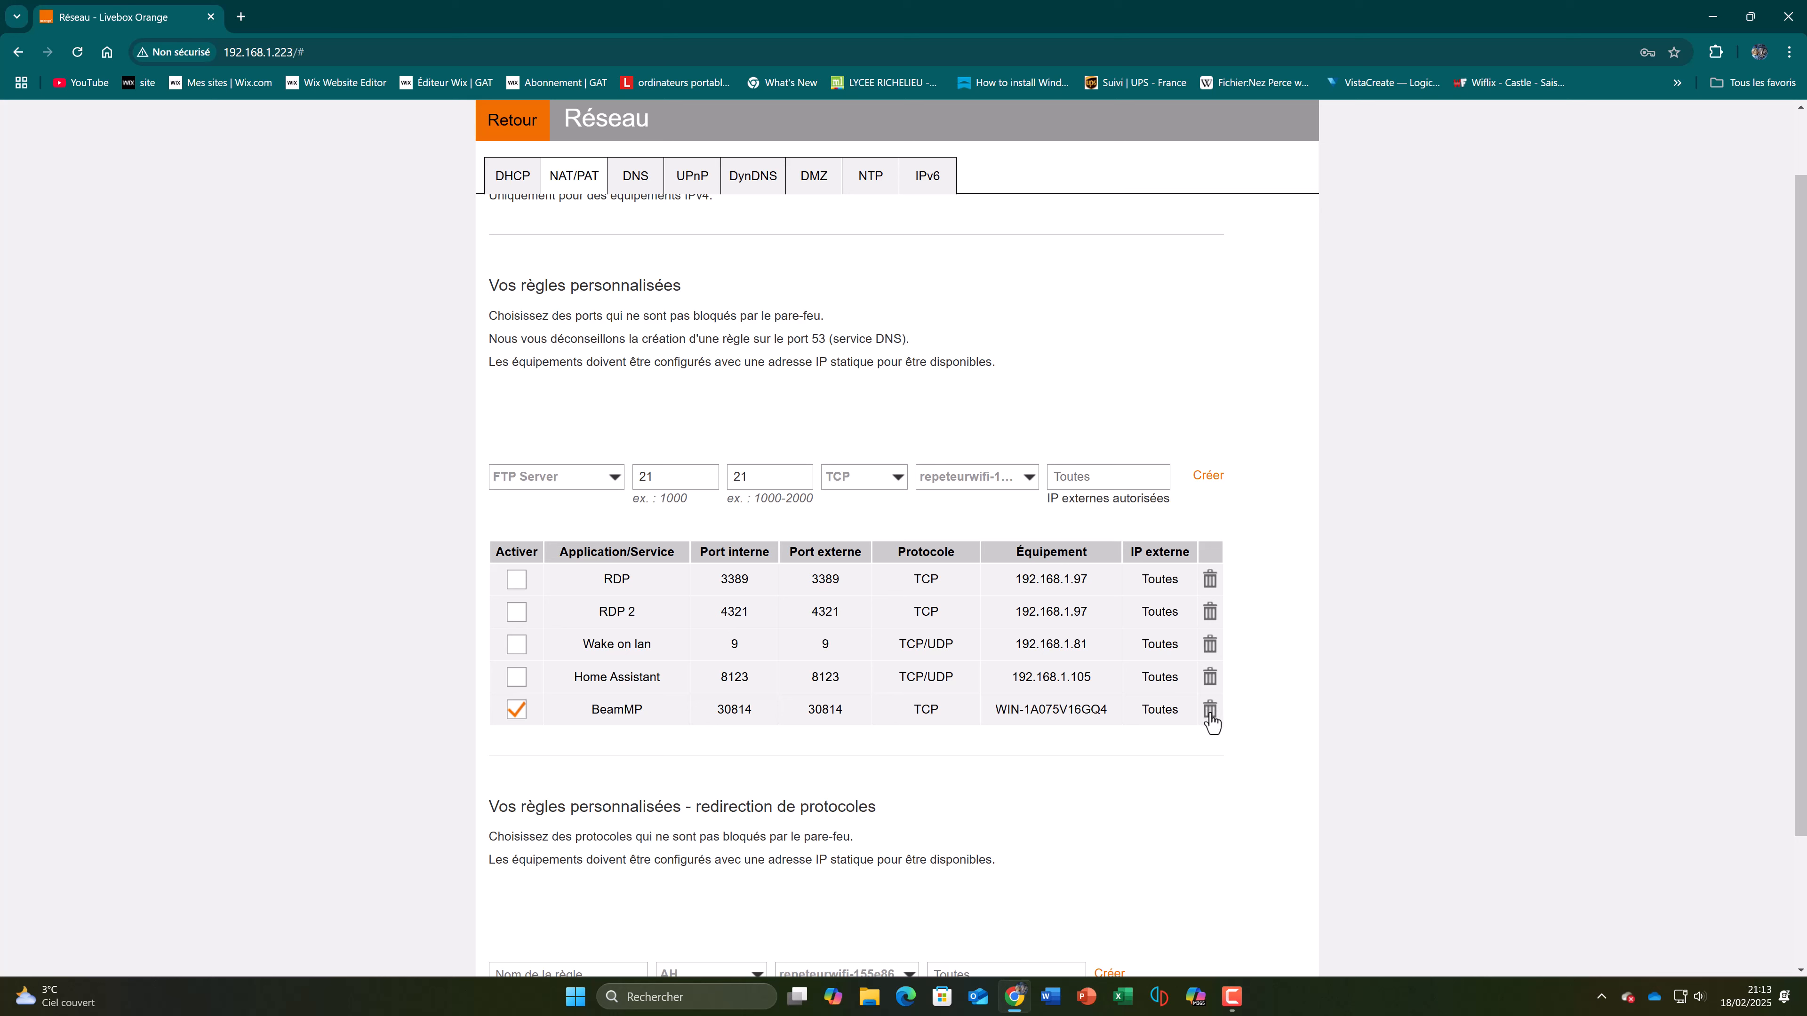
Step: Begin a new custom NAT/PAT rule and name it Serveur Minecraft
click(599, 478)
click(574, 628)
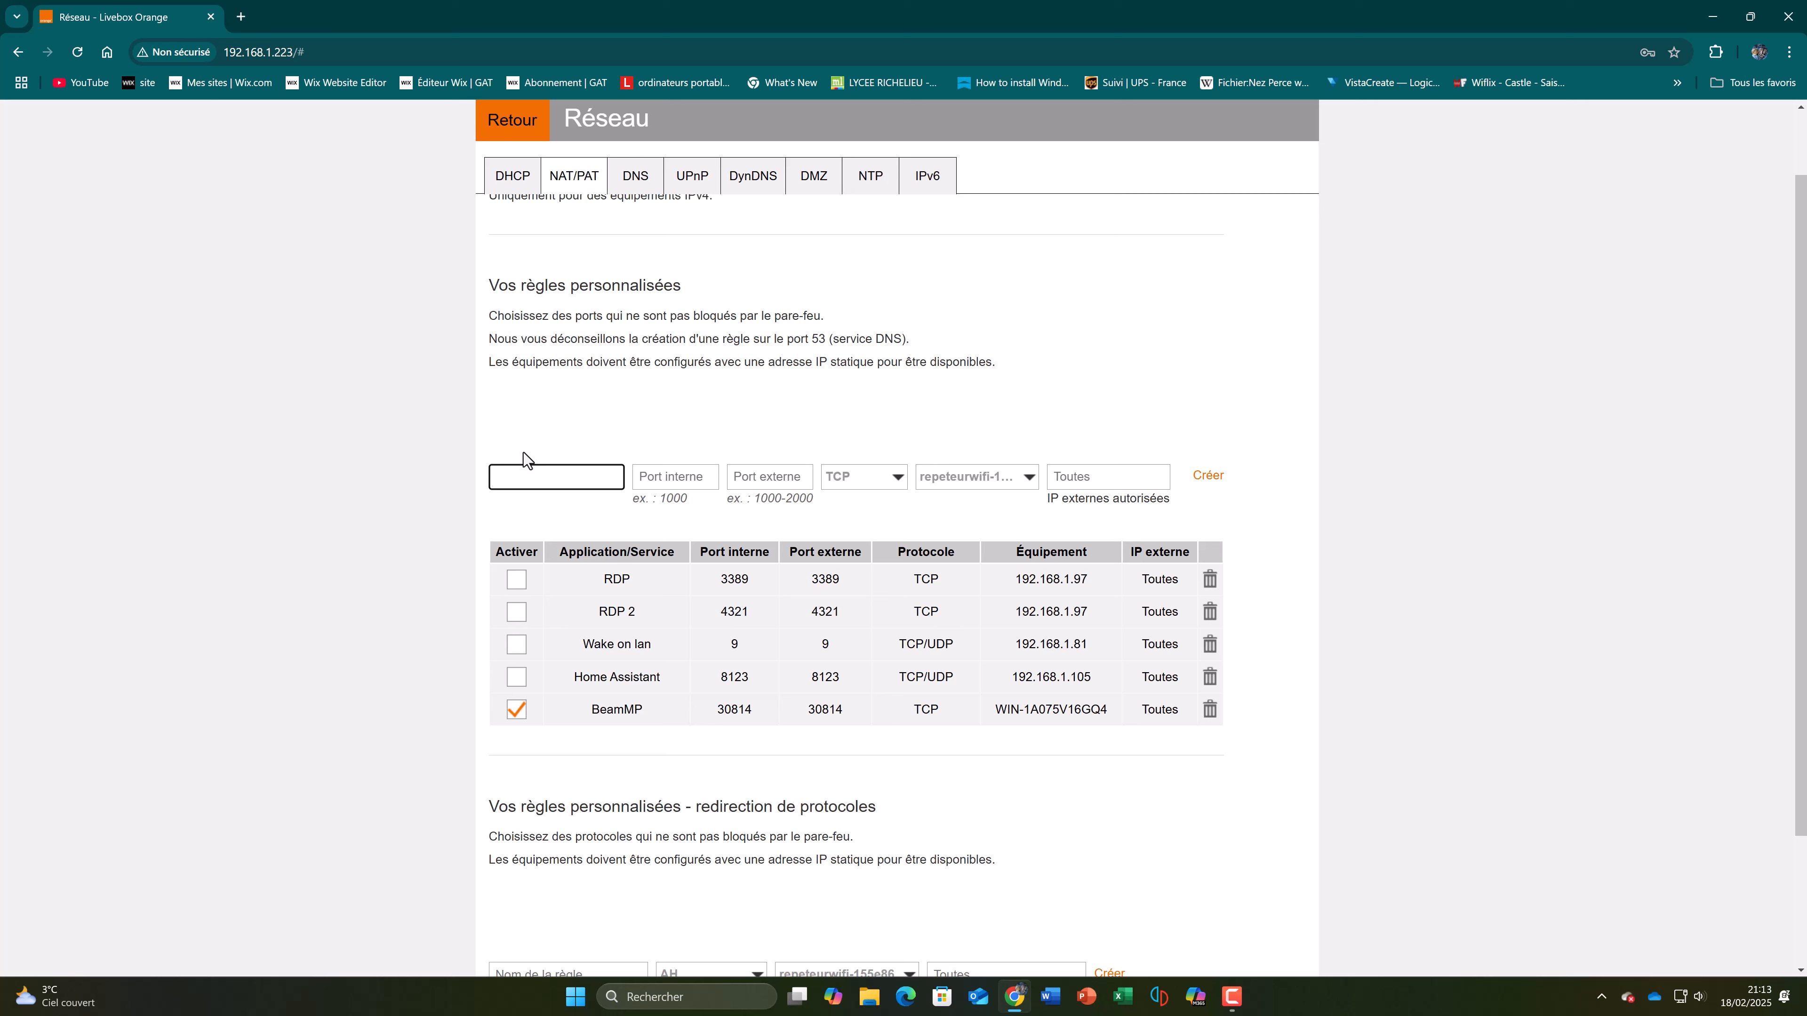
text(Ser)
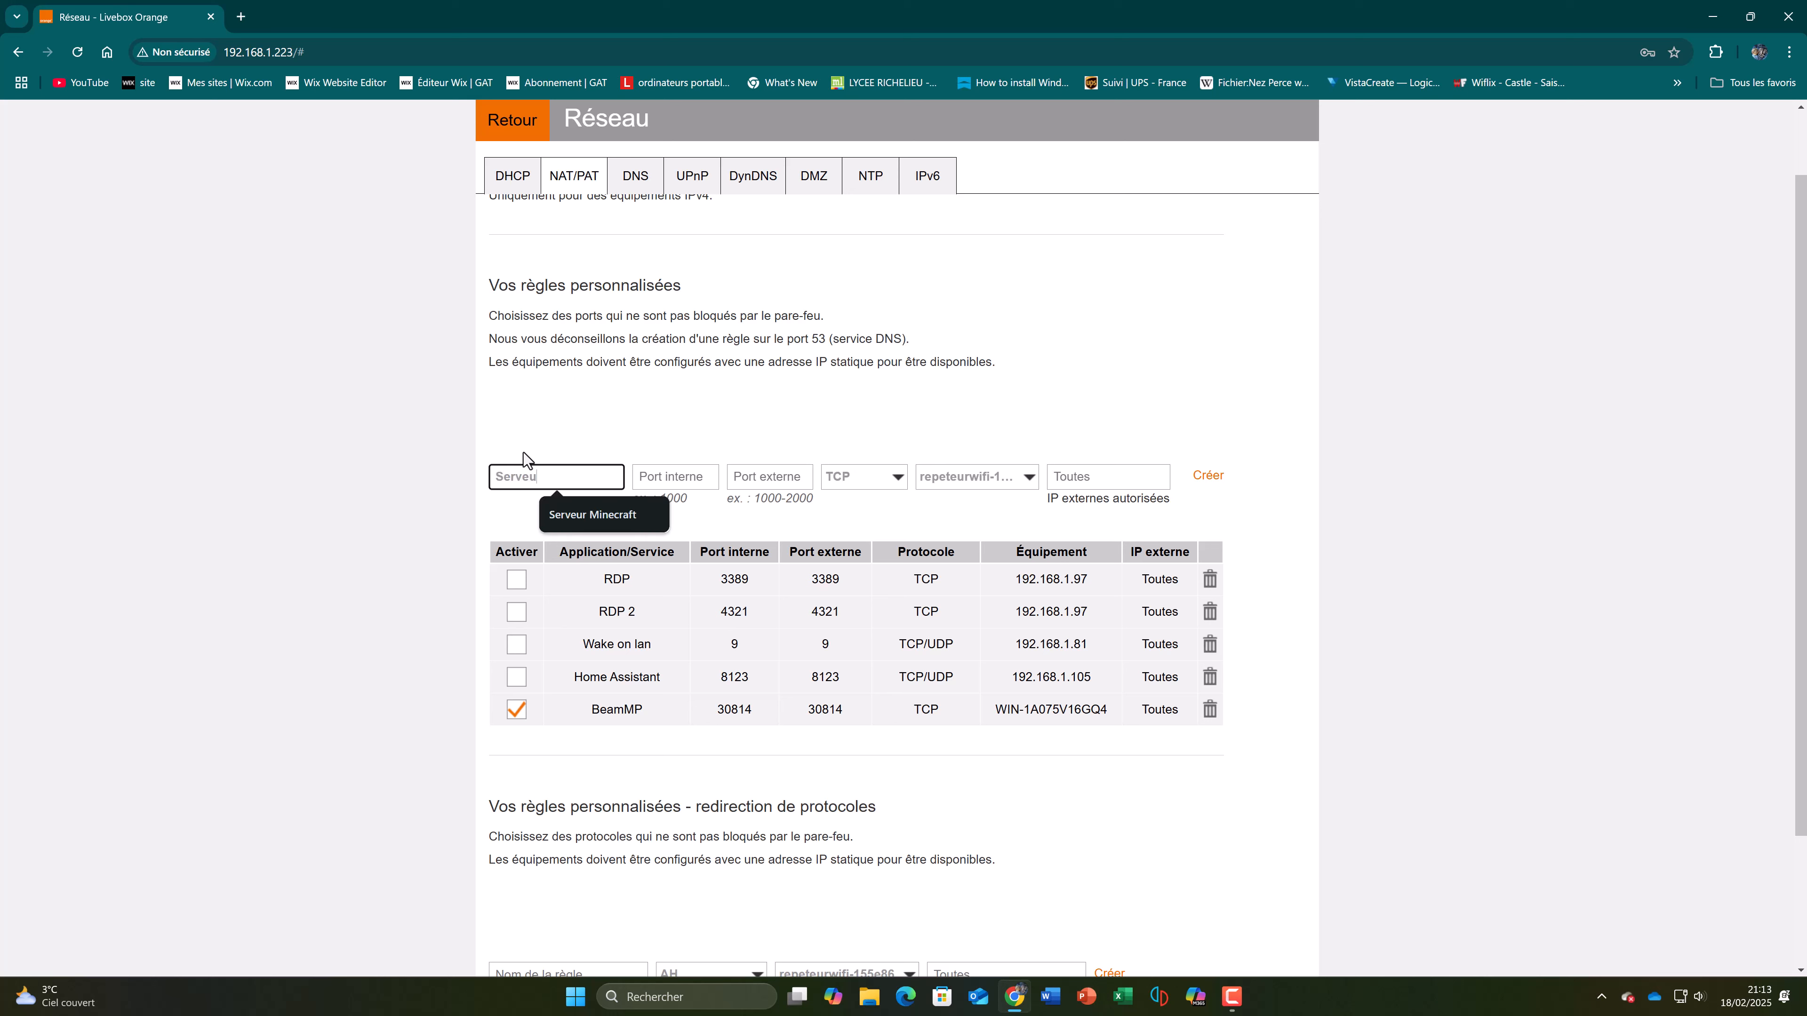
text(veu)
click(569, 514)
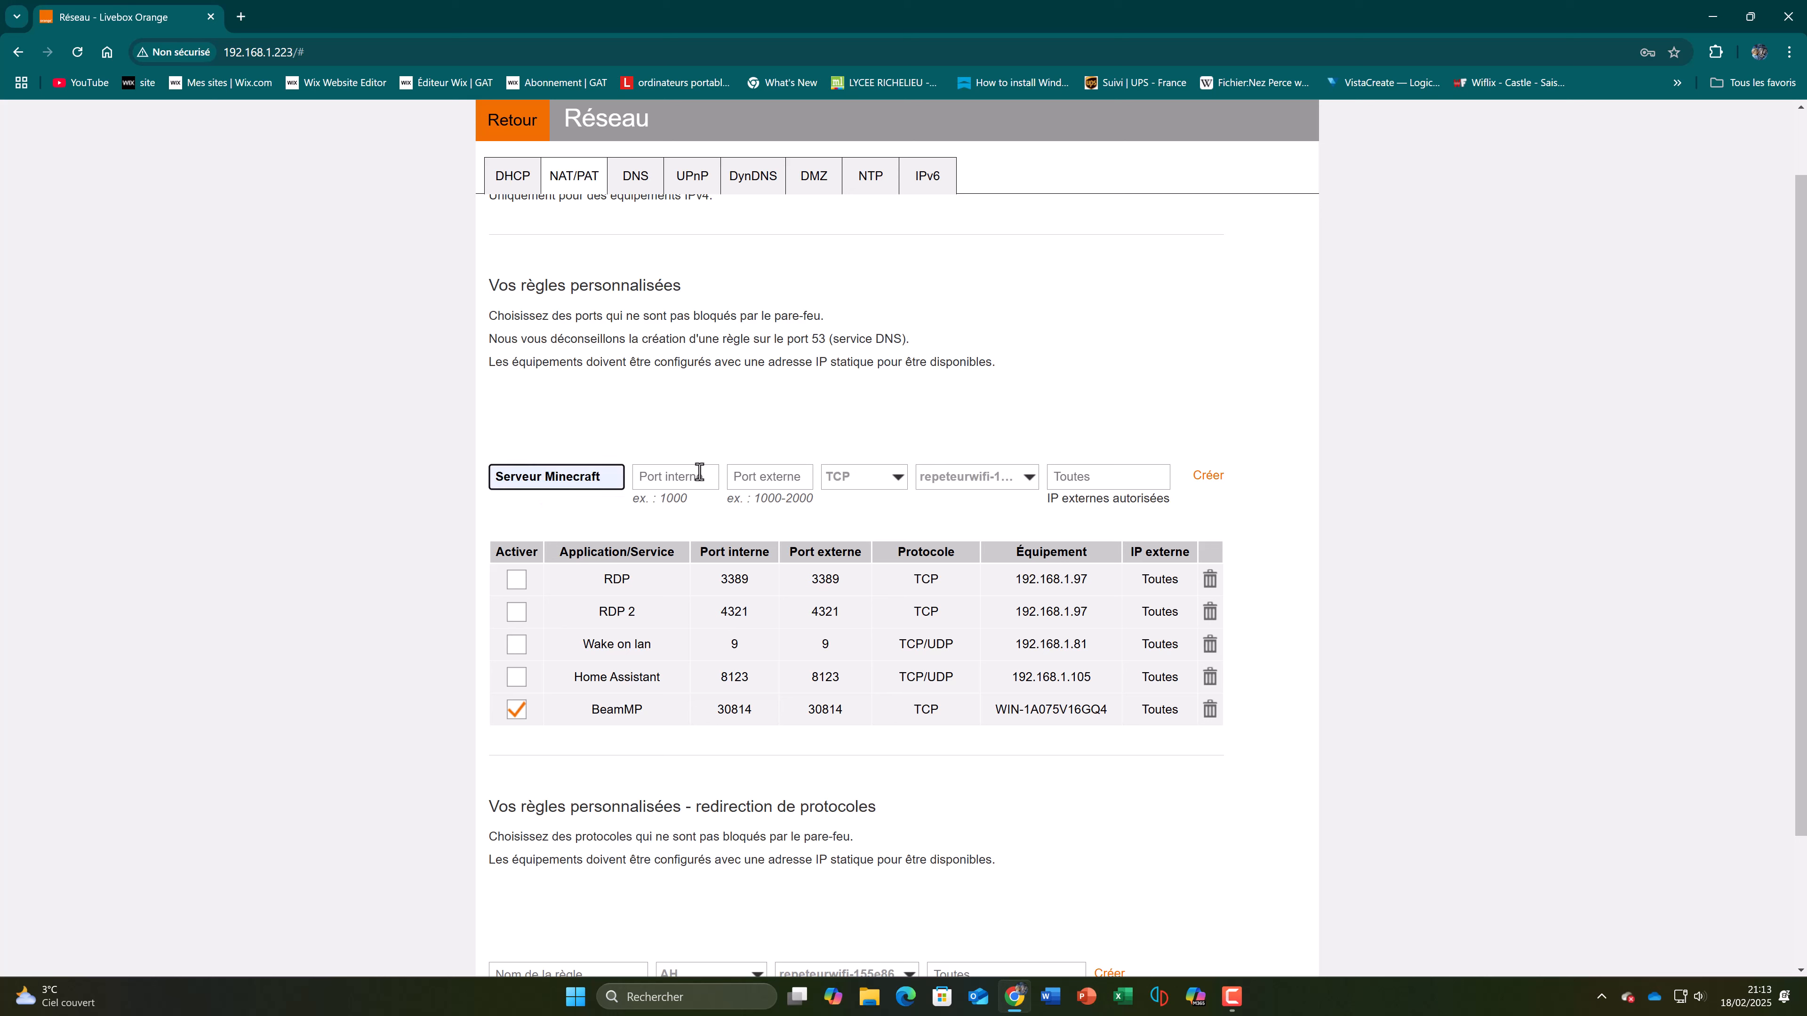
Step: Set both the internal and external port of the Serveur Minecraft rule to 25565
click(700, 472)
text(25)
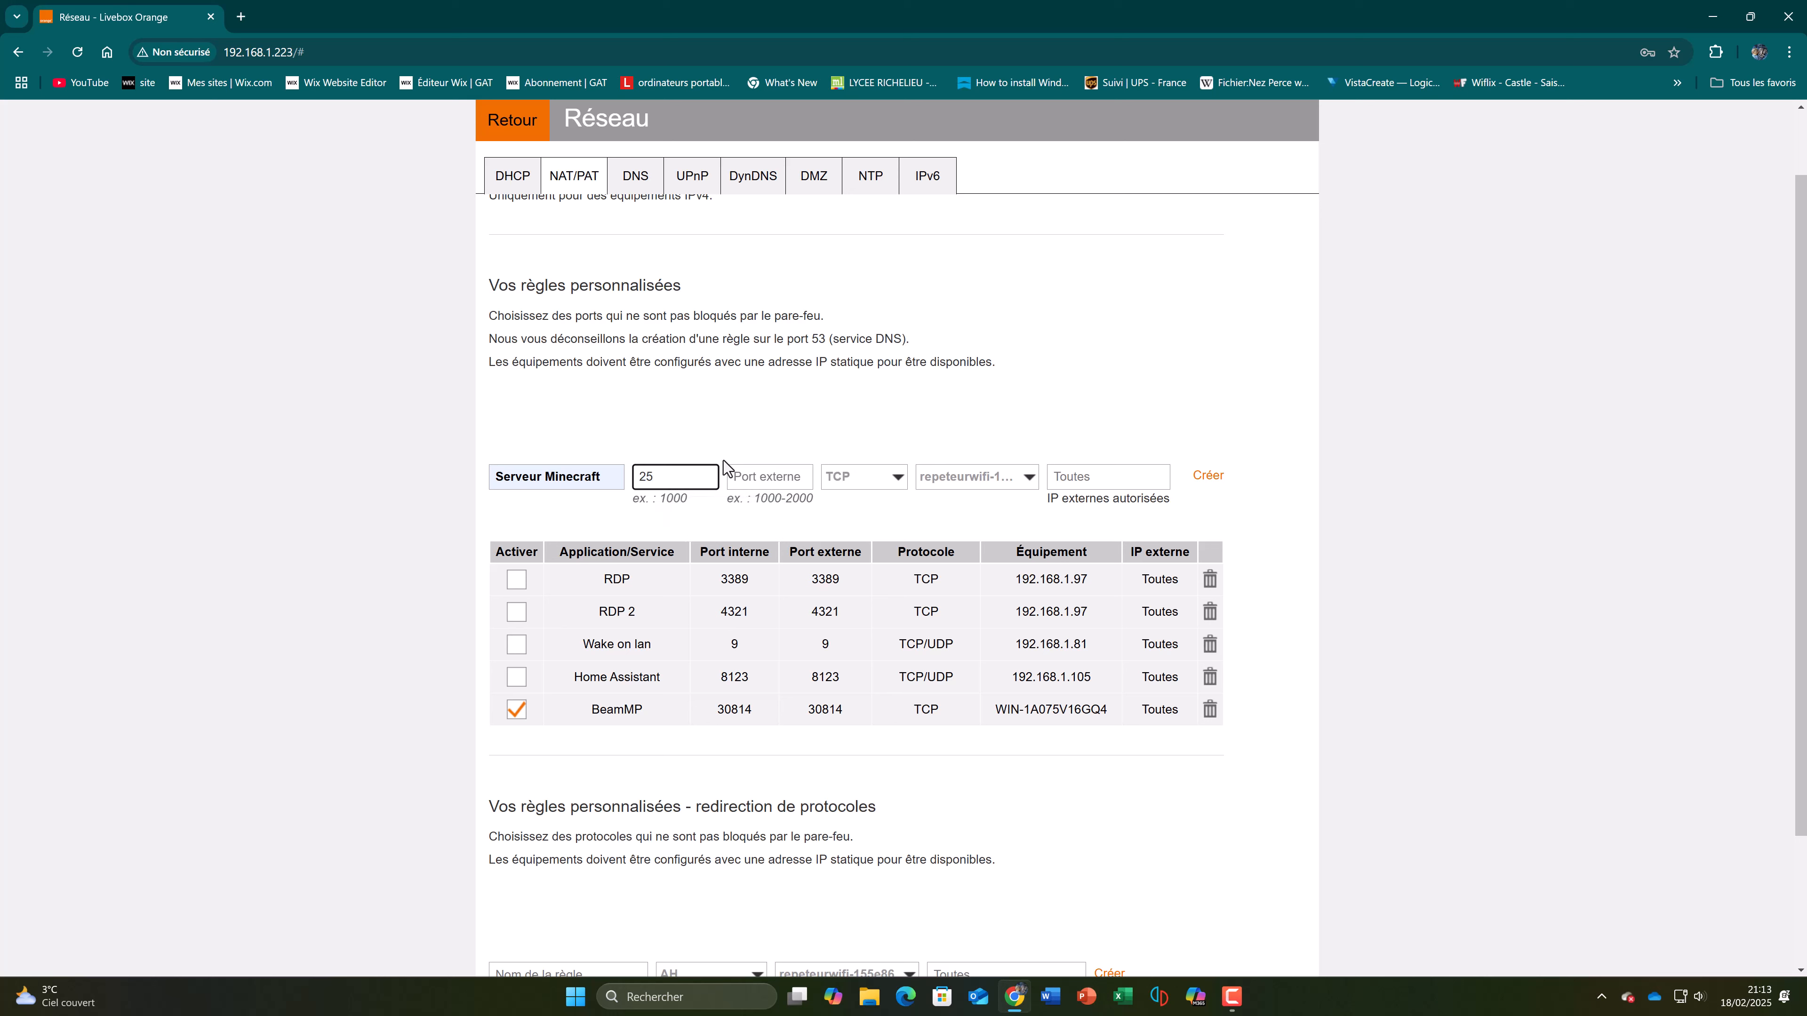
text(565)
click(786, 486)
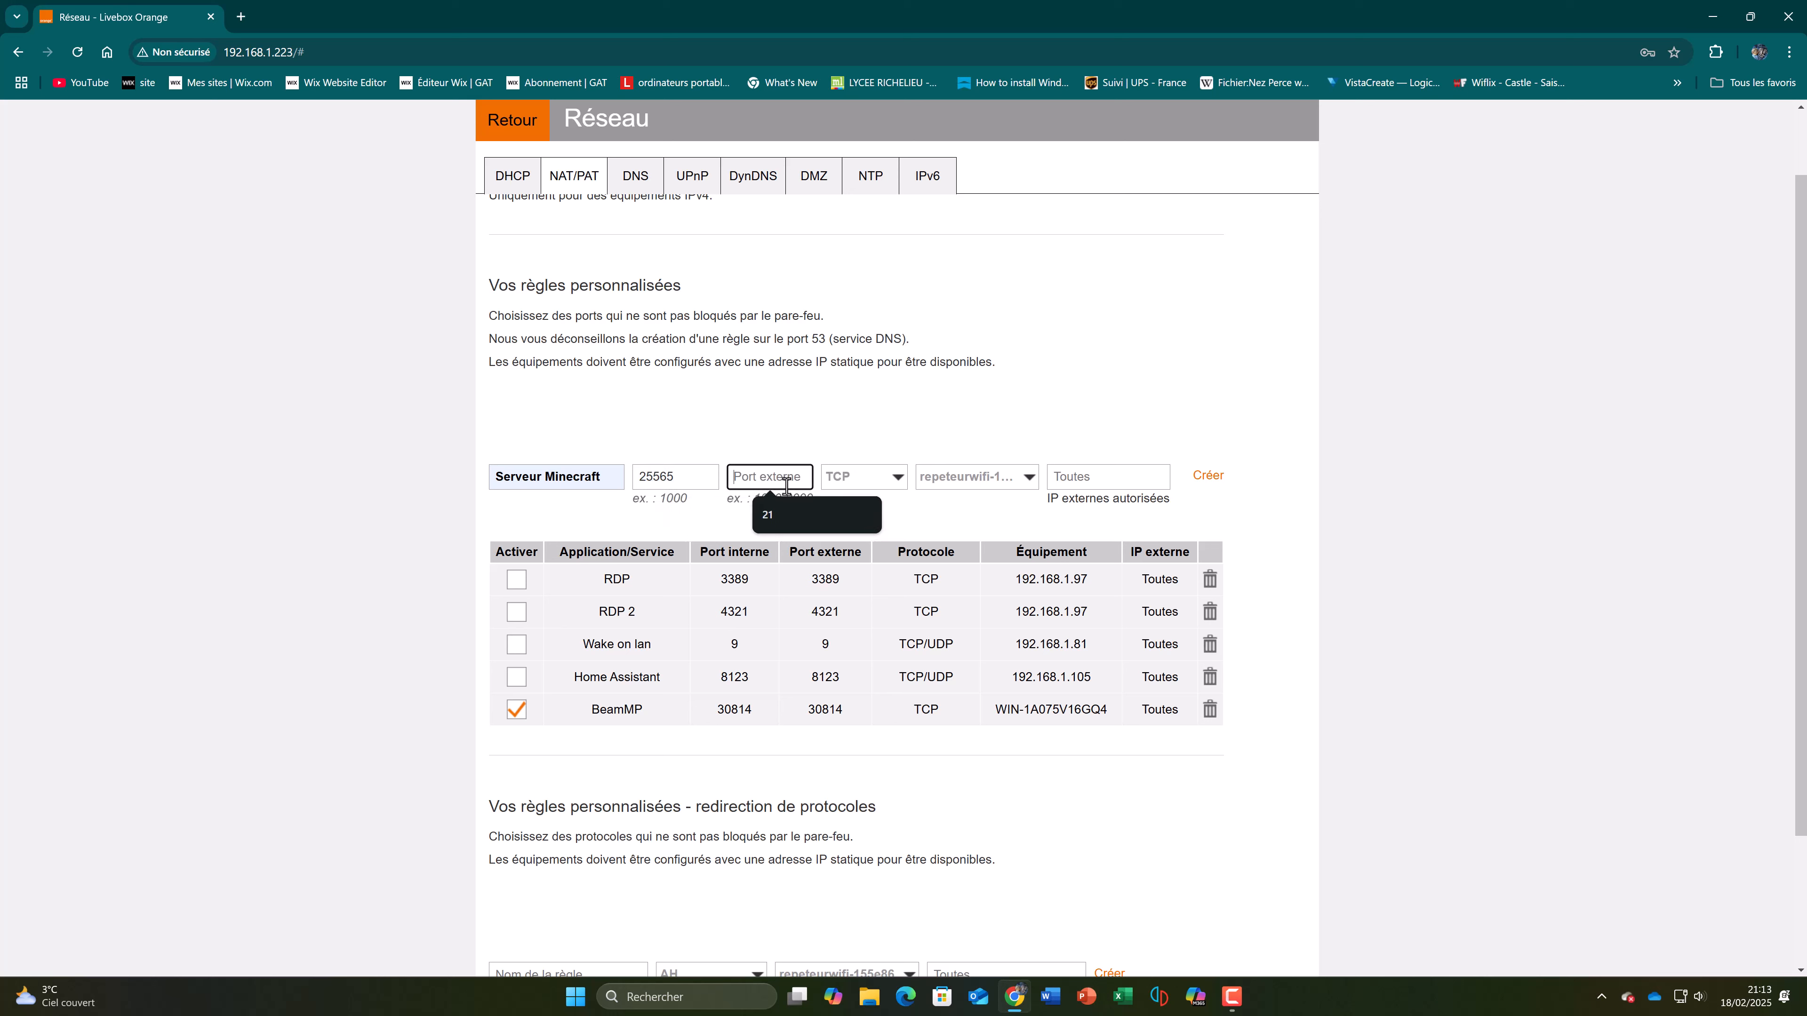
text(256)
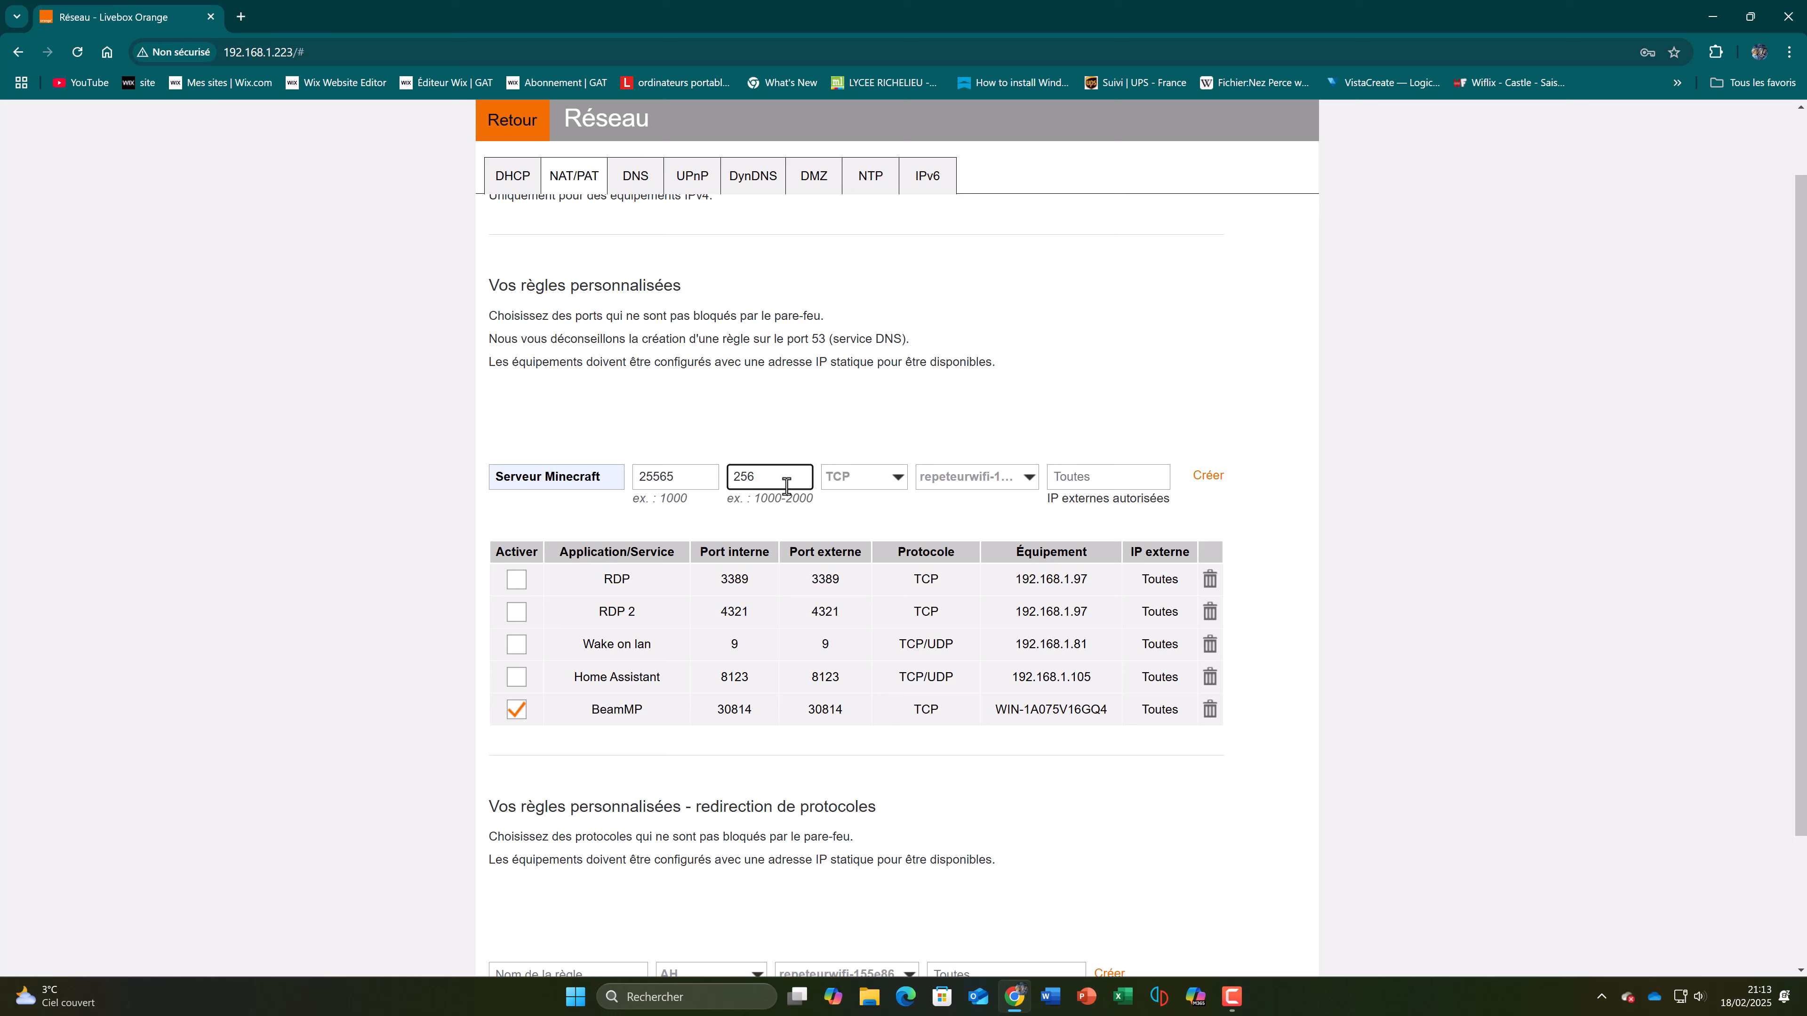
text(565)
Step: Set the new rule's protocol to TCP/UDP and its target device to WIN-1A075V16GQ4
click(854, 476)
click(865, 548)
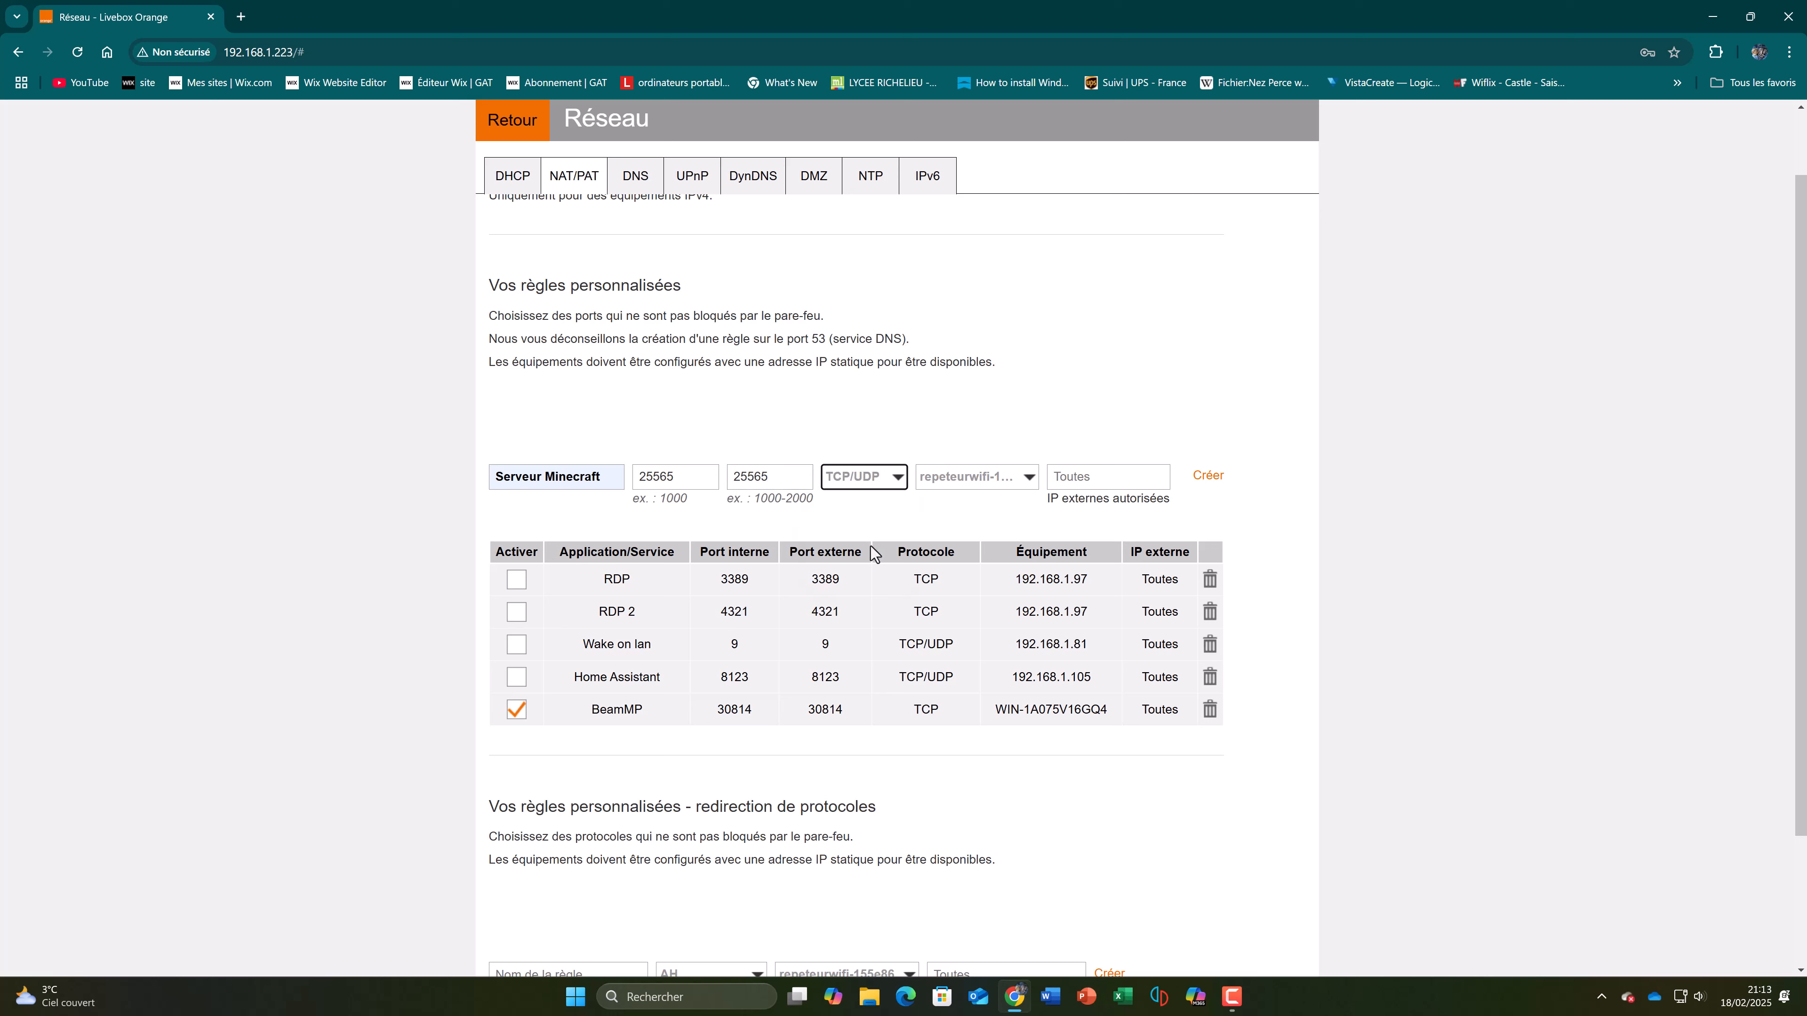
click(986, 482)
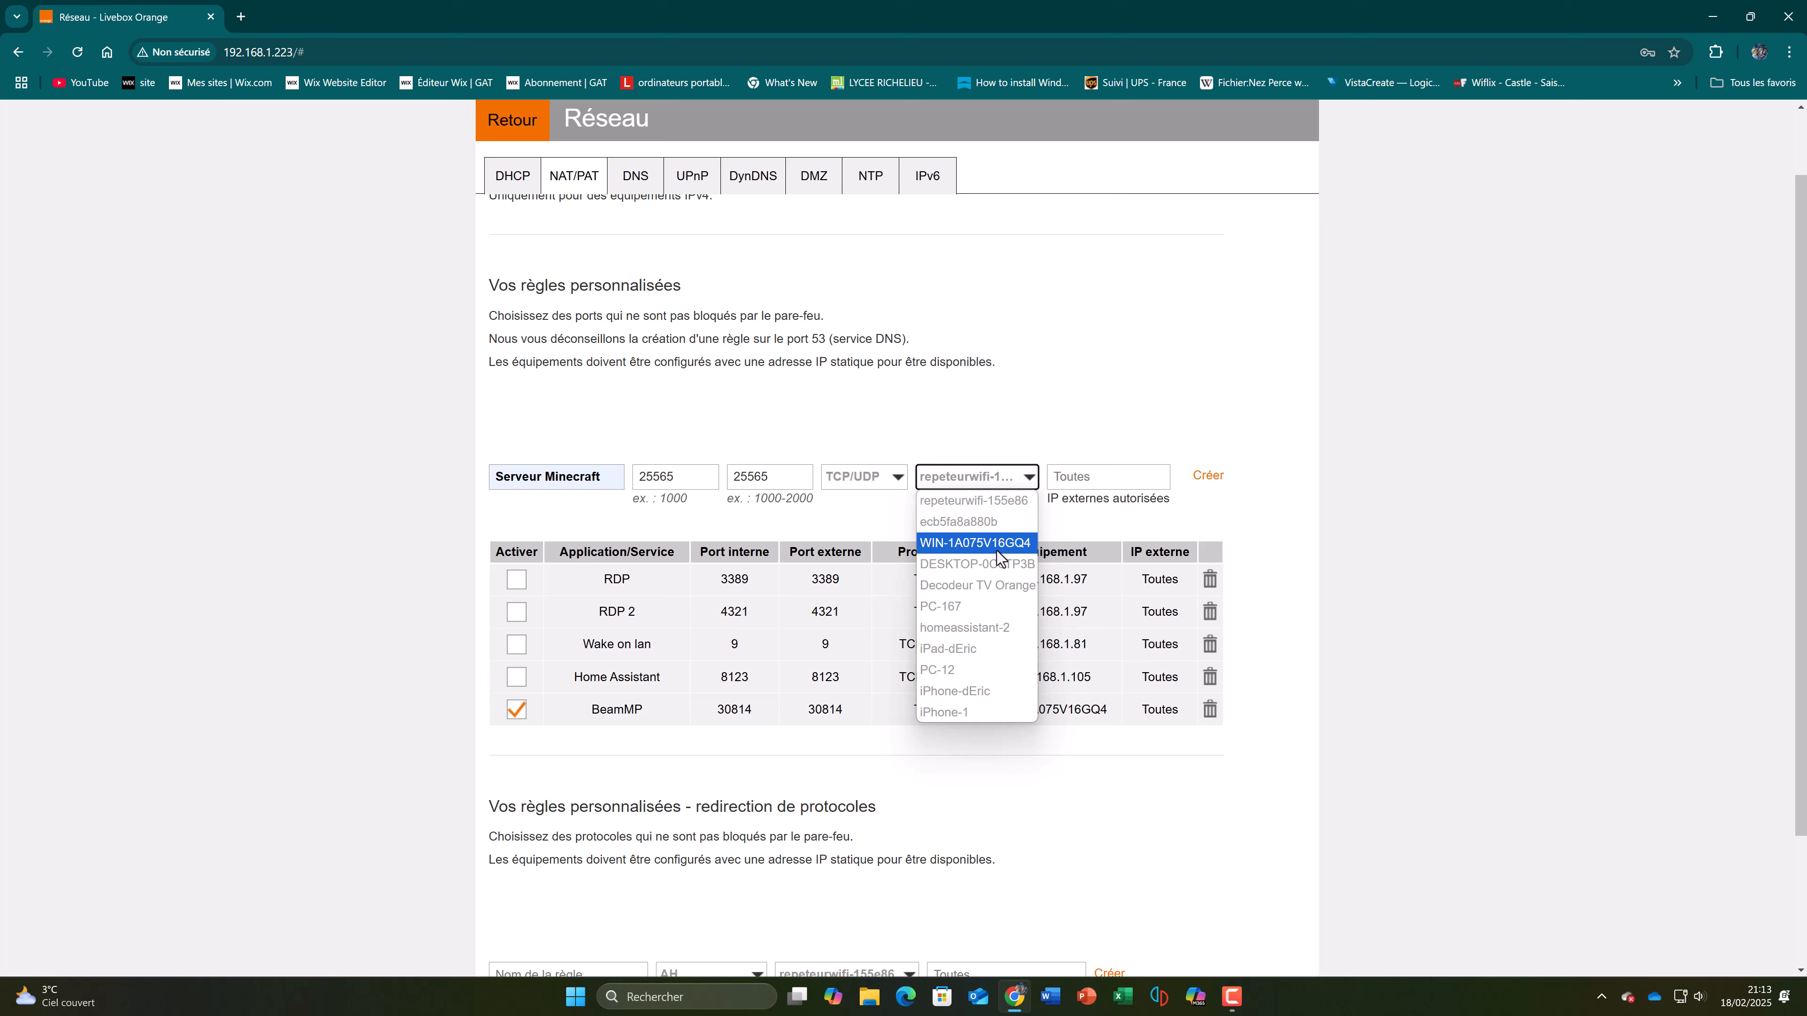
click(1013, 548)
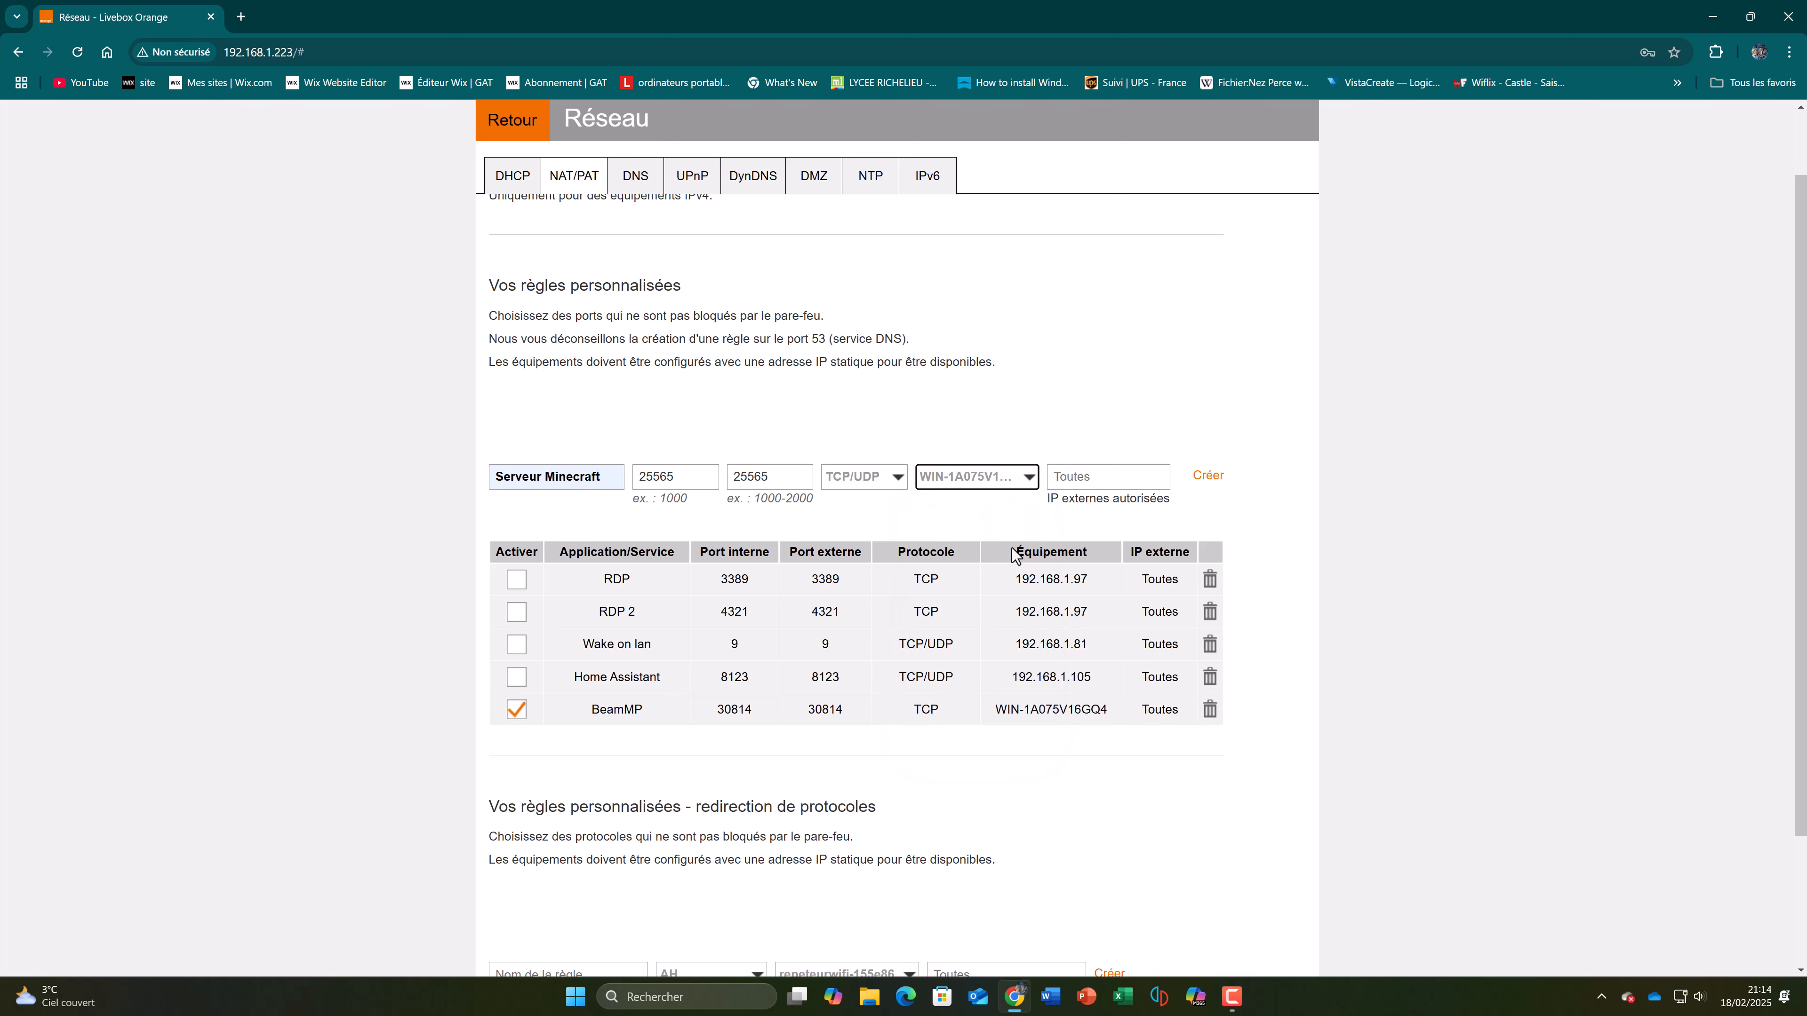
Step: Check this computer's device name in Windows Settings and close the window
click(577, 1000)
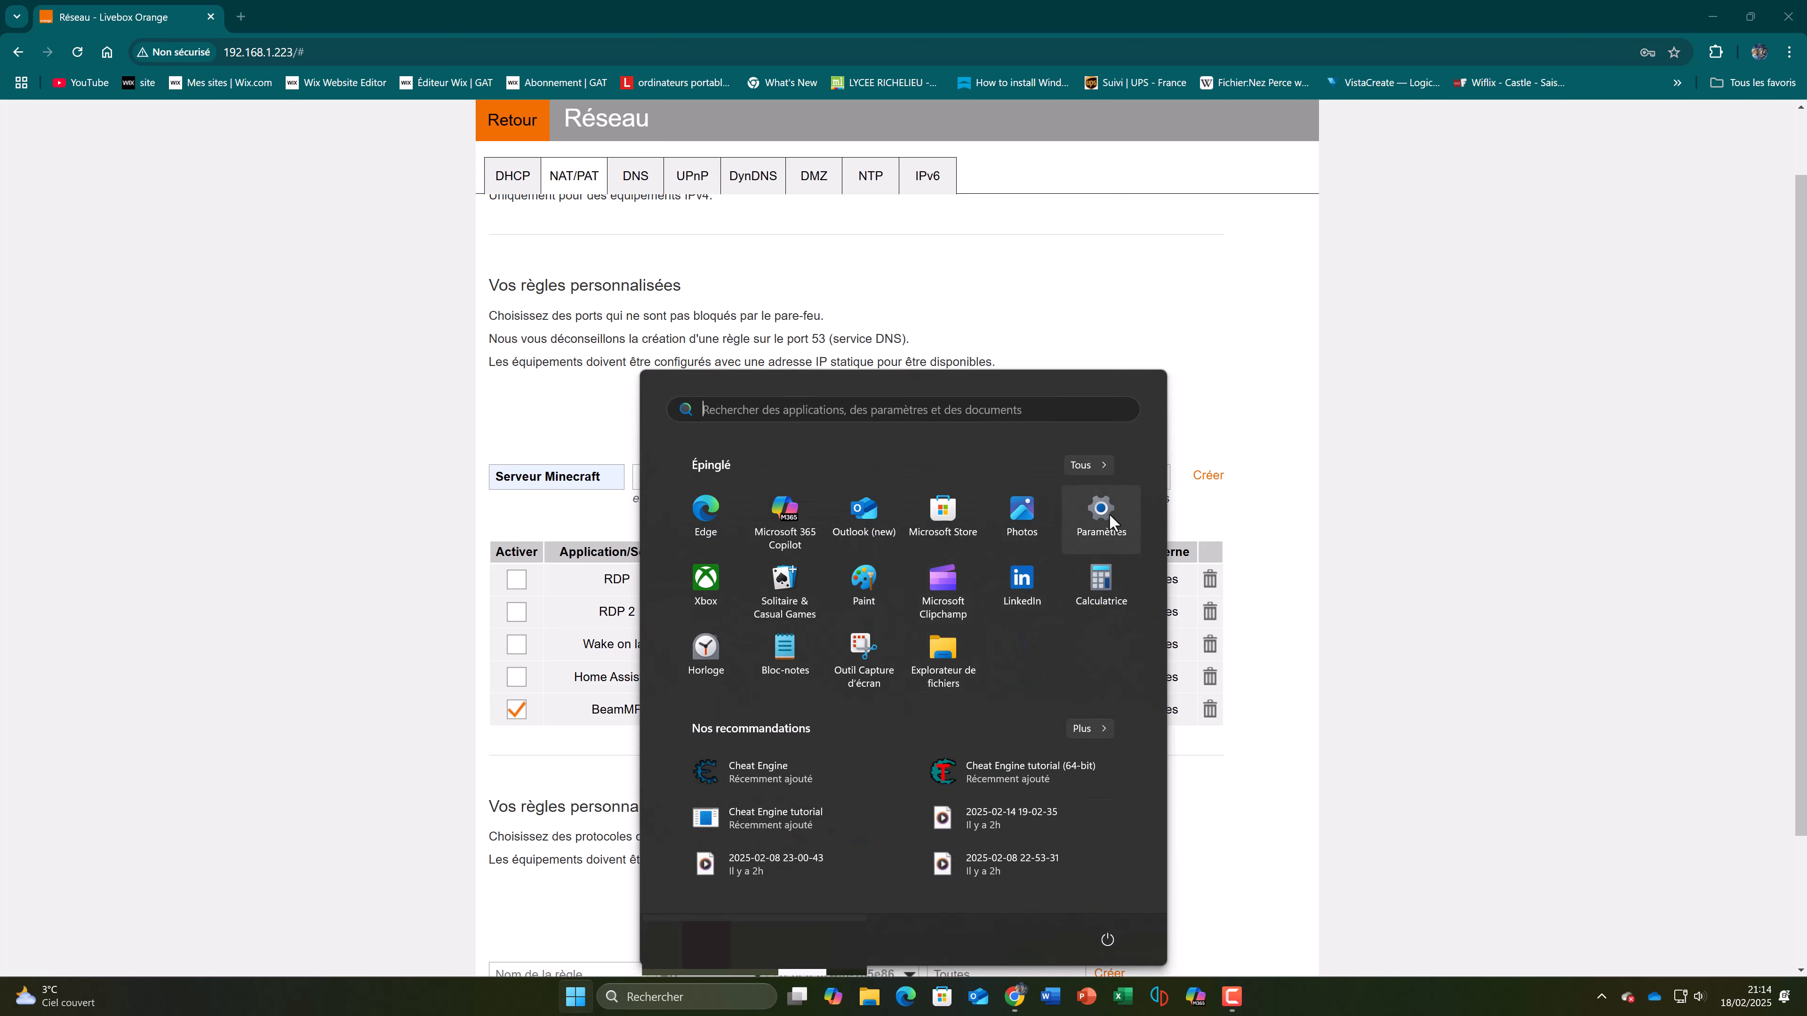
click(1092, 520)
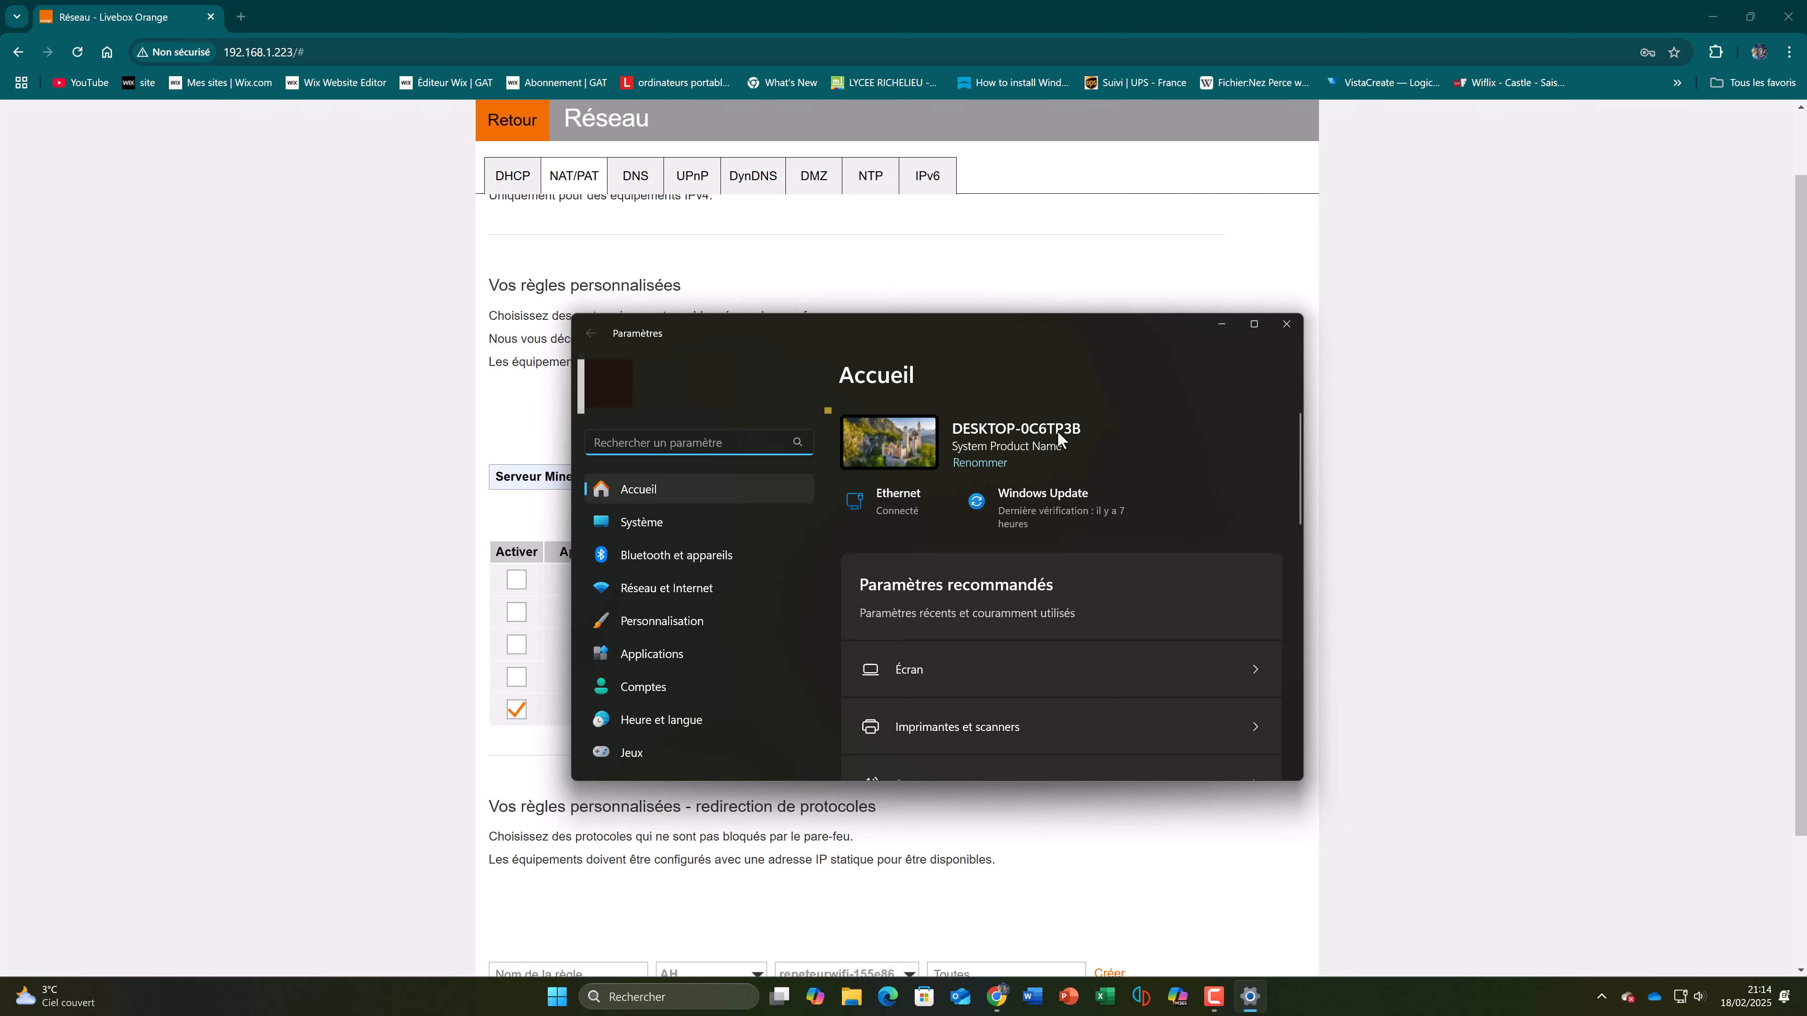
click(1284, 326)
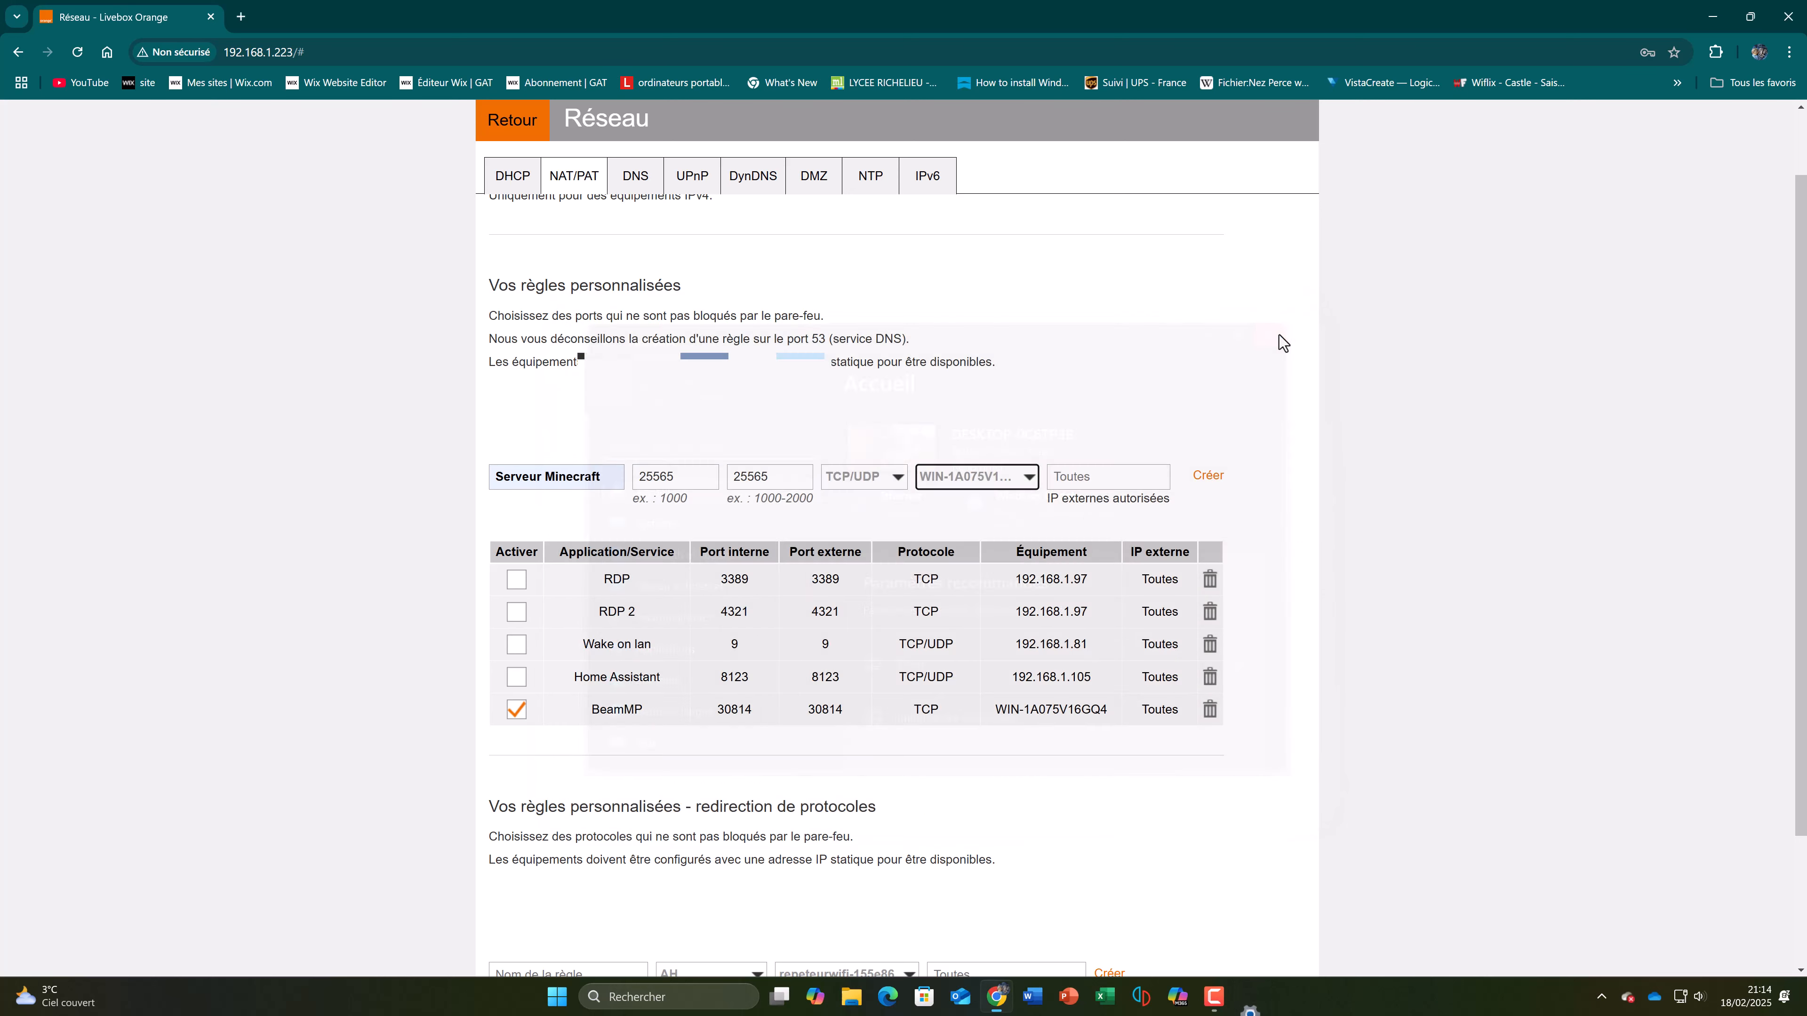
Step: Confirm WIN-1A075V16GQ4 as the target device, leave all external IPs allowed, and create the Serveur Minecraft rule
click(1004, 482)
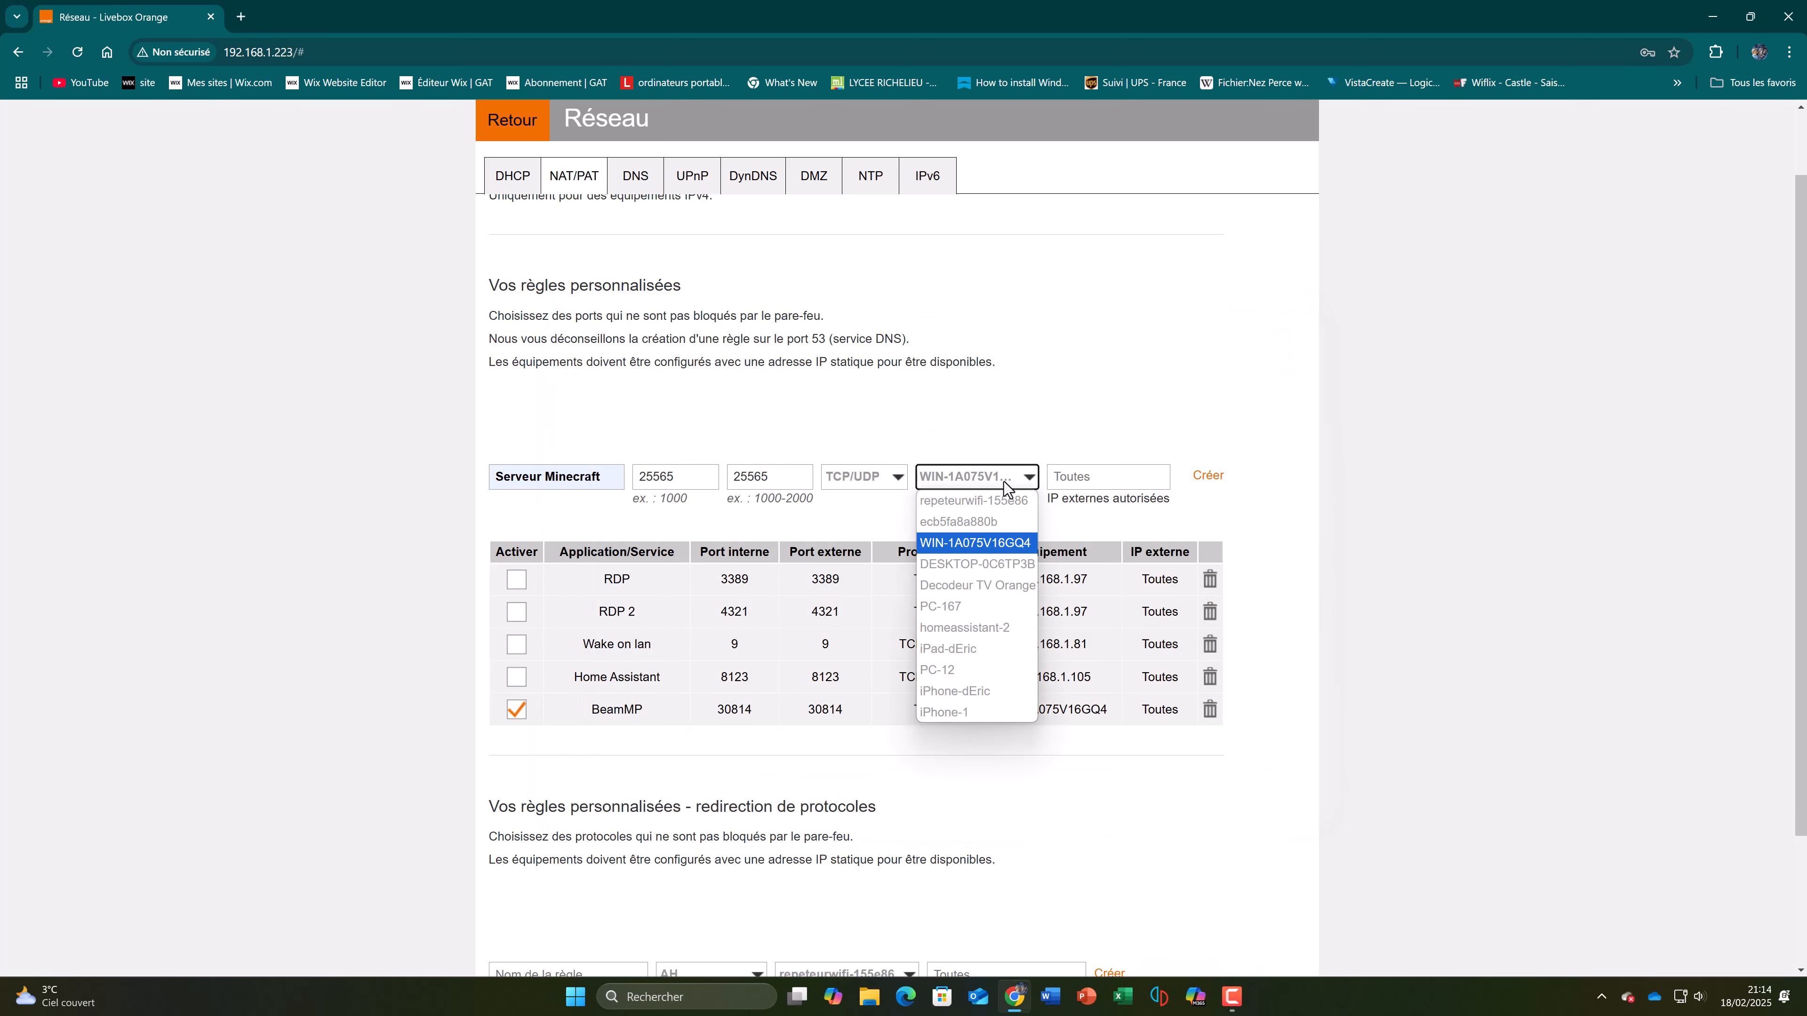
click(1002, 549)
click(1136, 484)
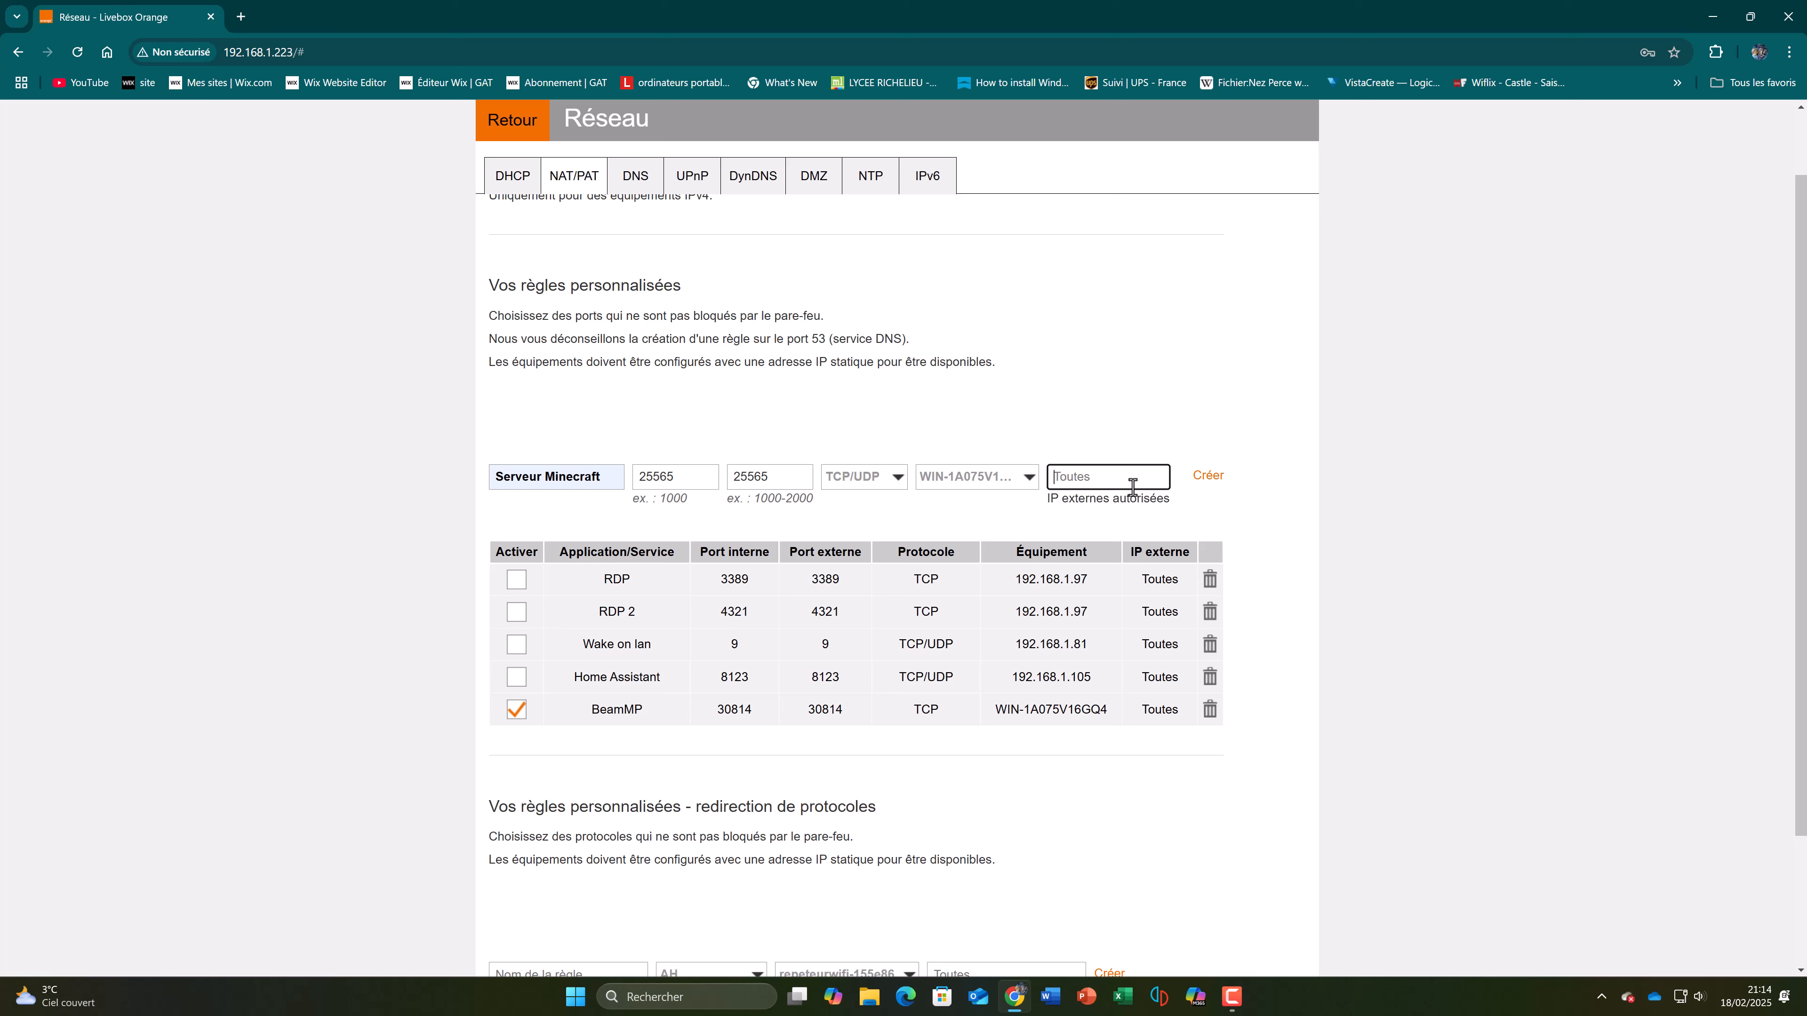
click(1212, 485)
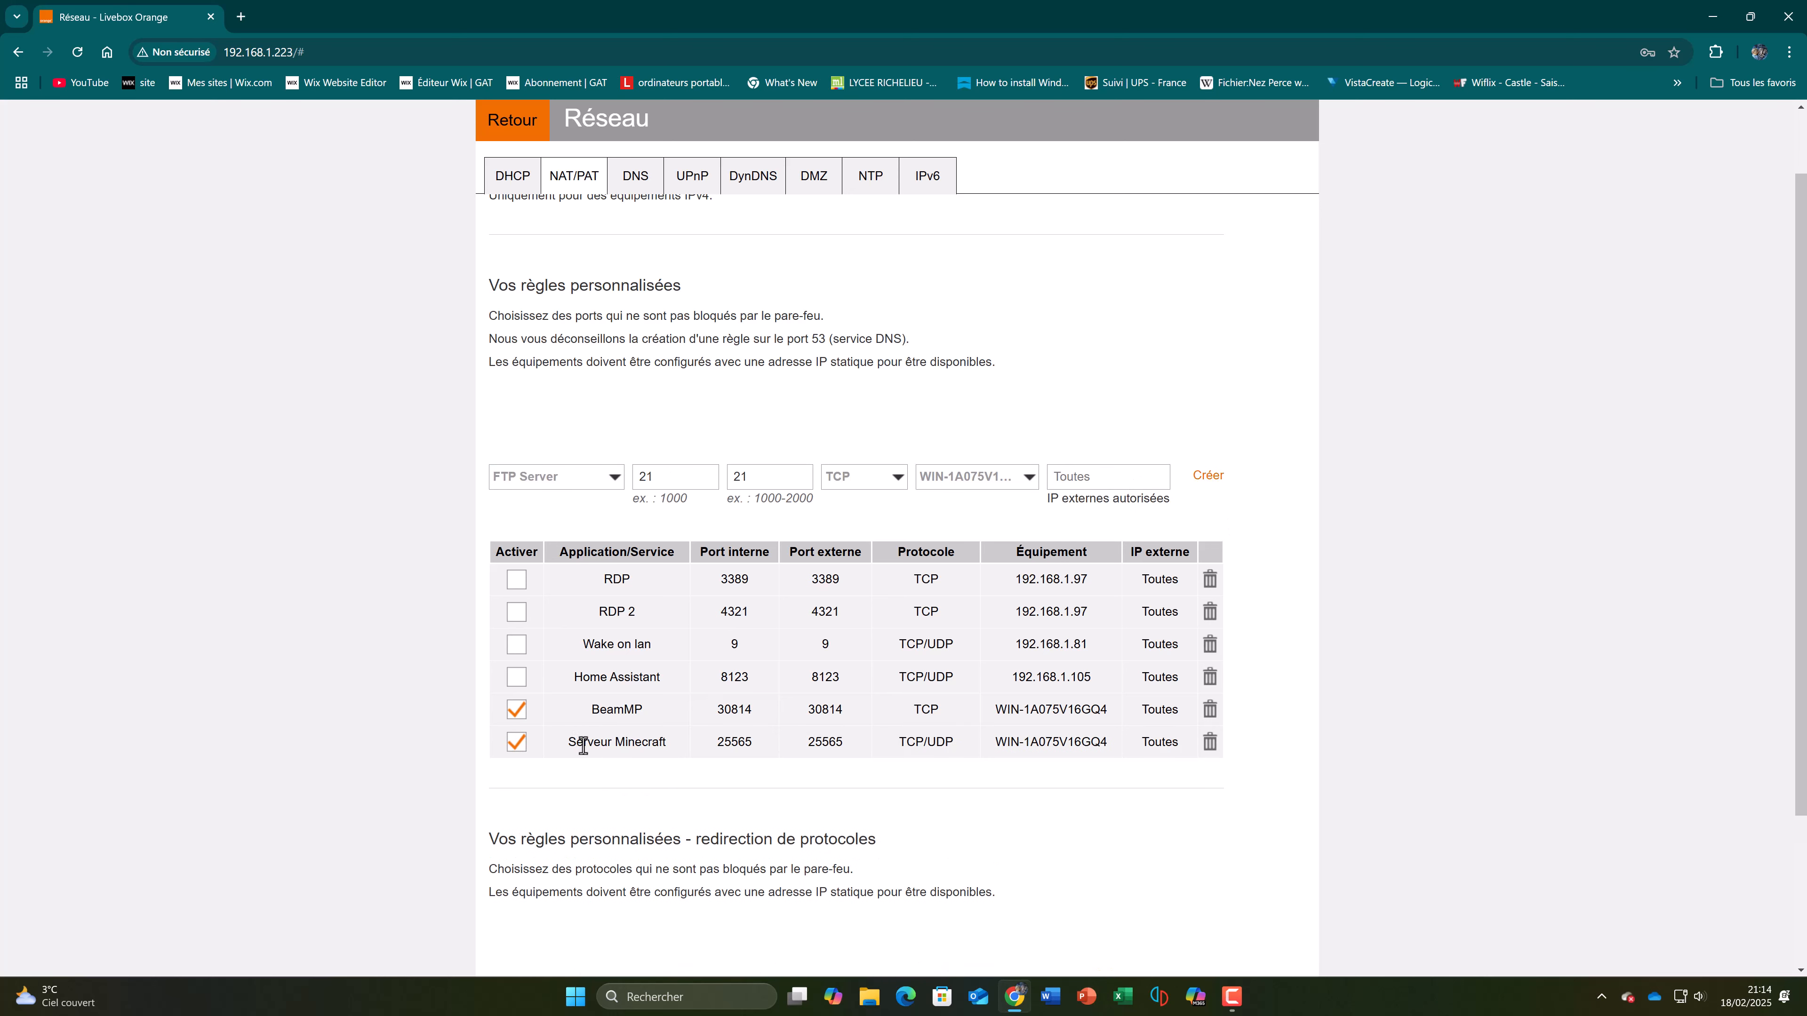
drag(583, 746, 1116, 756)
click(1116, 756)
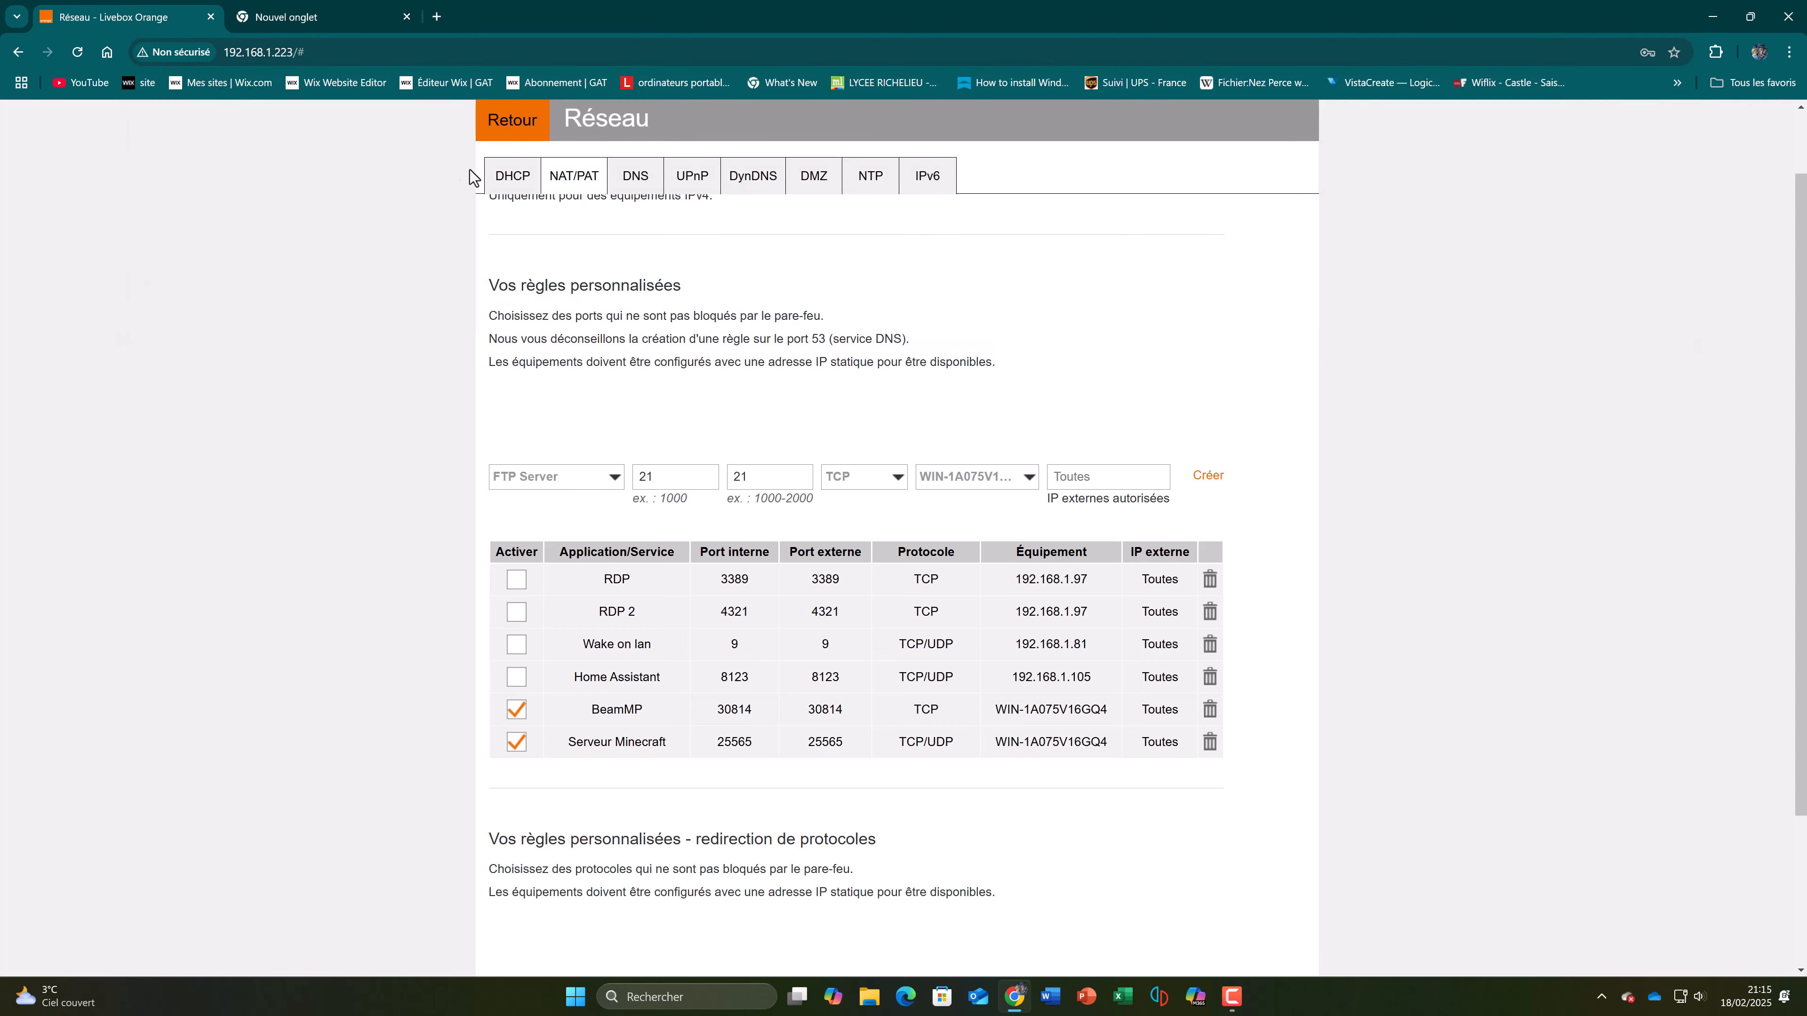
Step: Look up the router's WAN IPv4 address in the Internet section of the Livebox system information
click(513, 122)
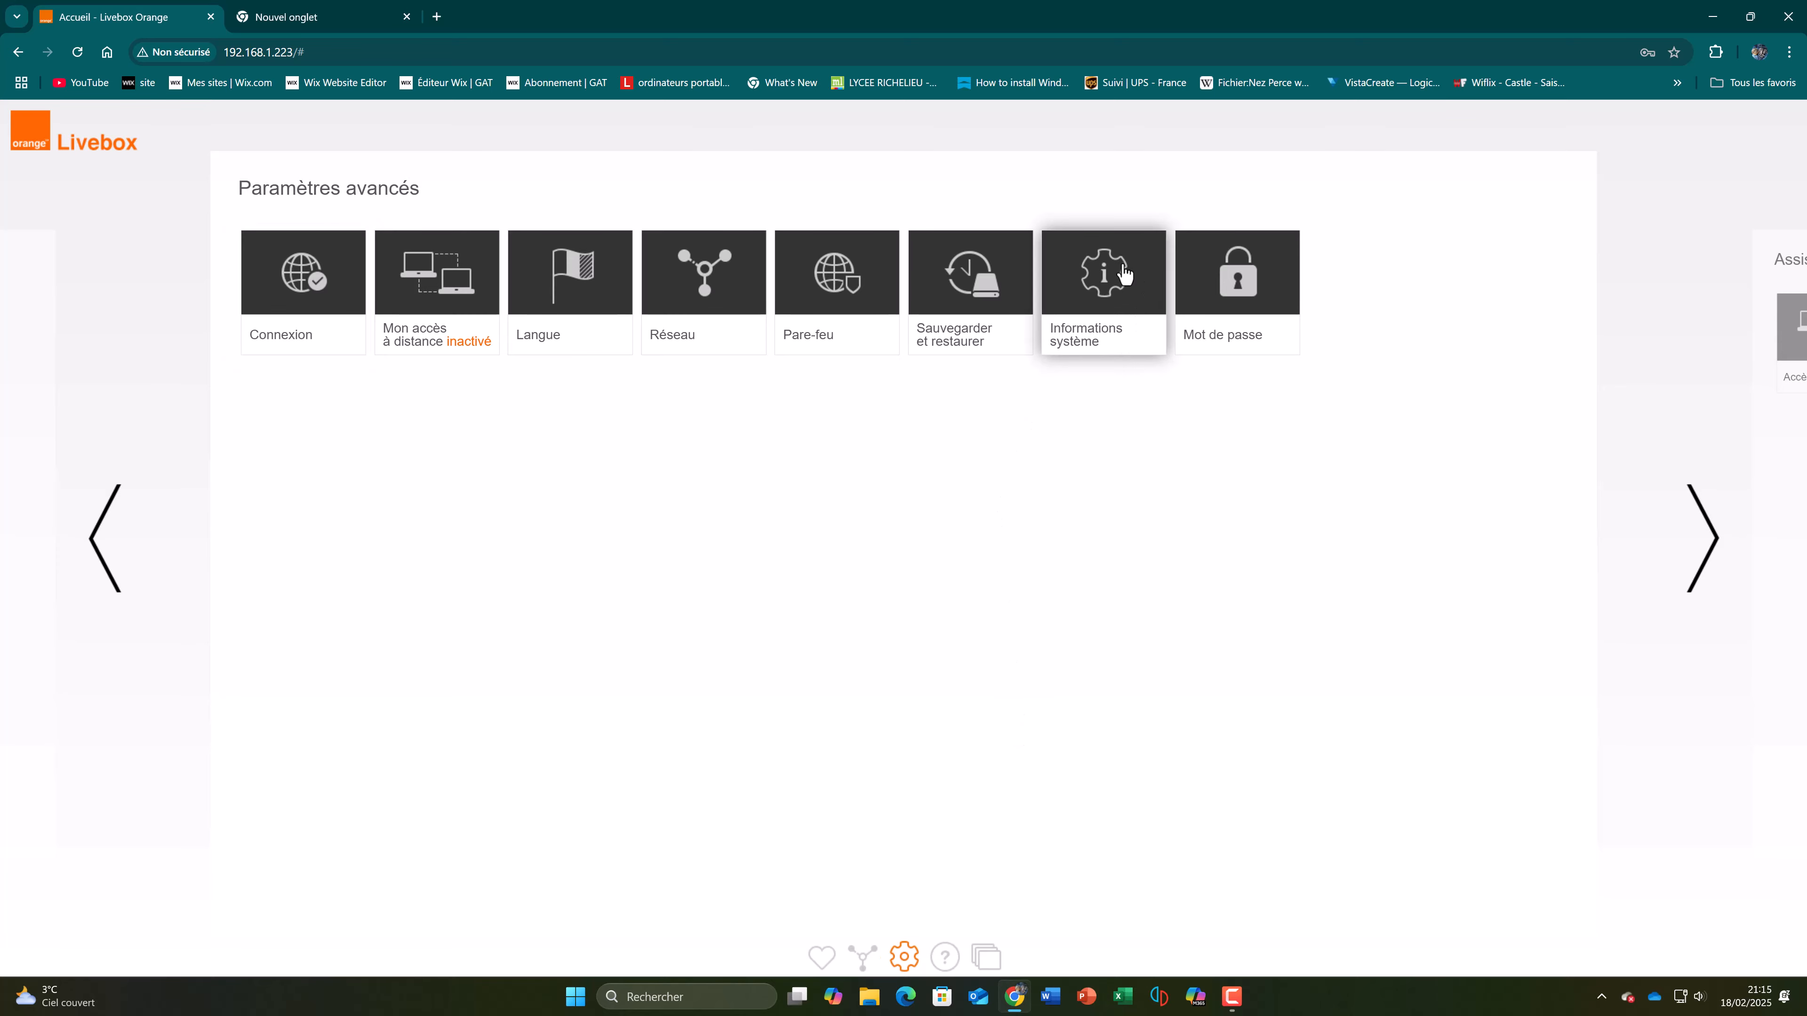
click(1139, 269)
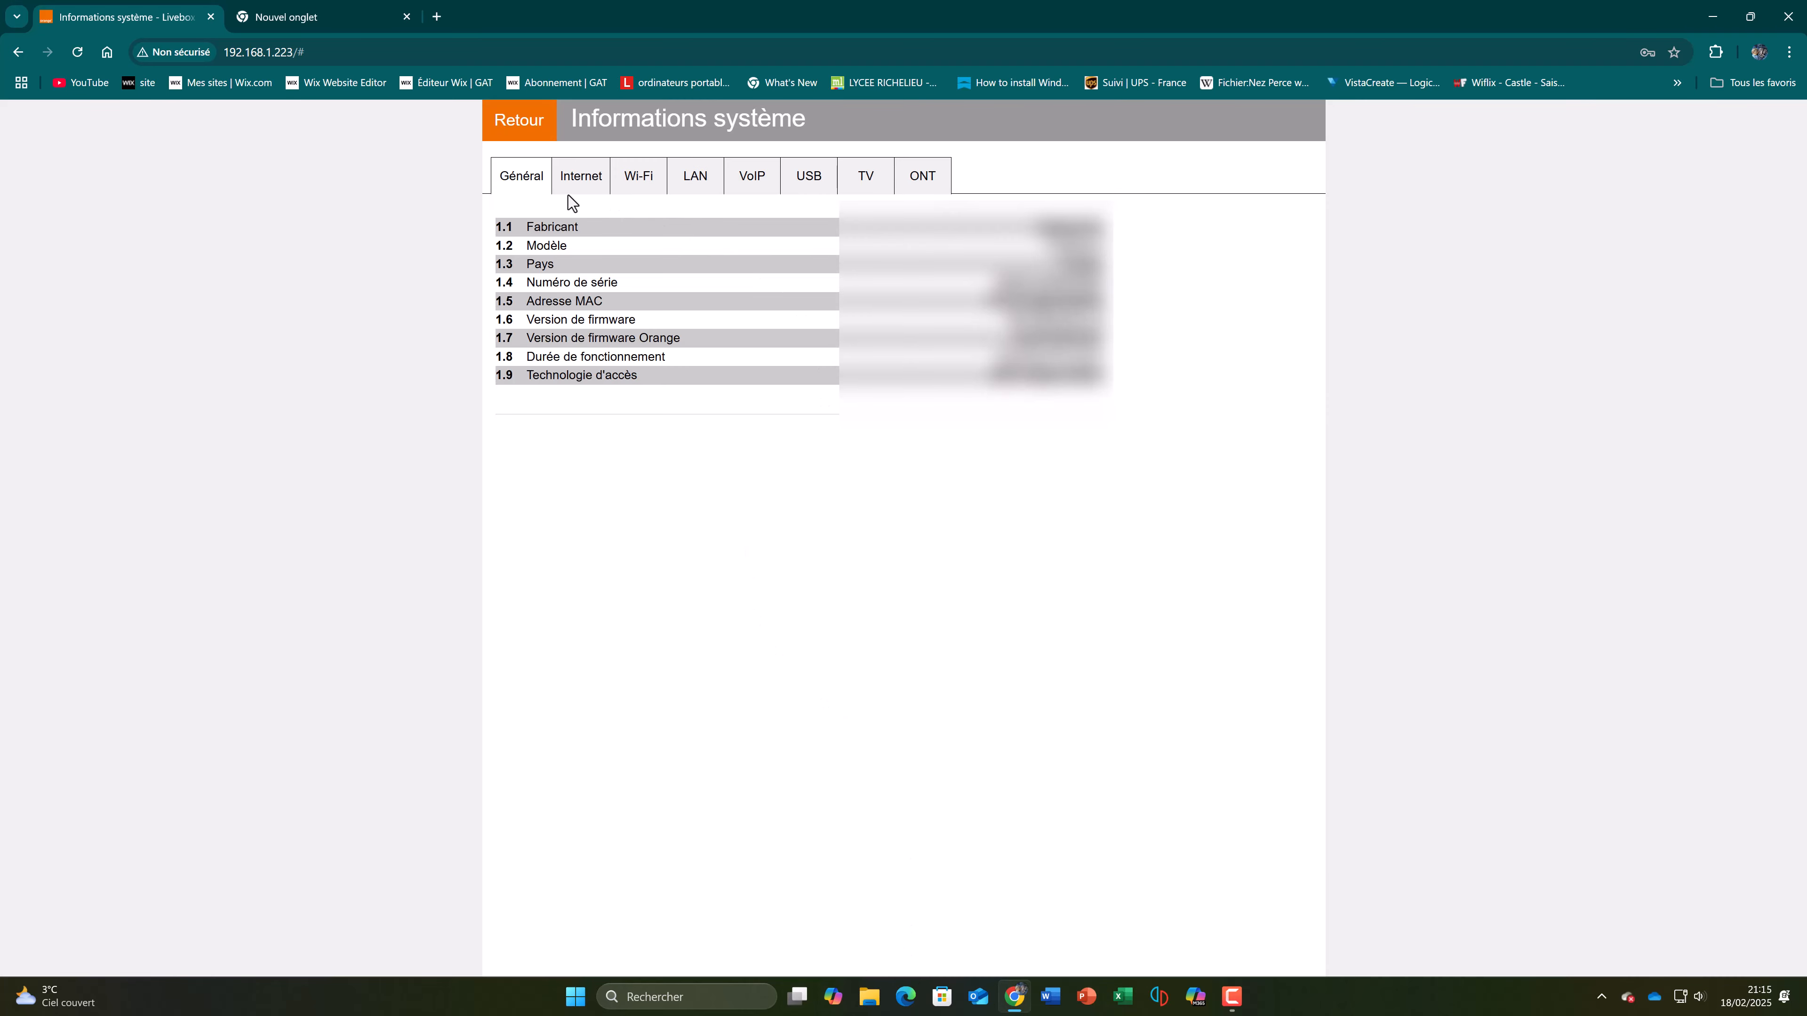
click(592, 177)
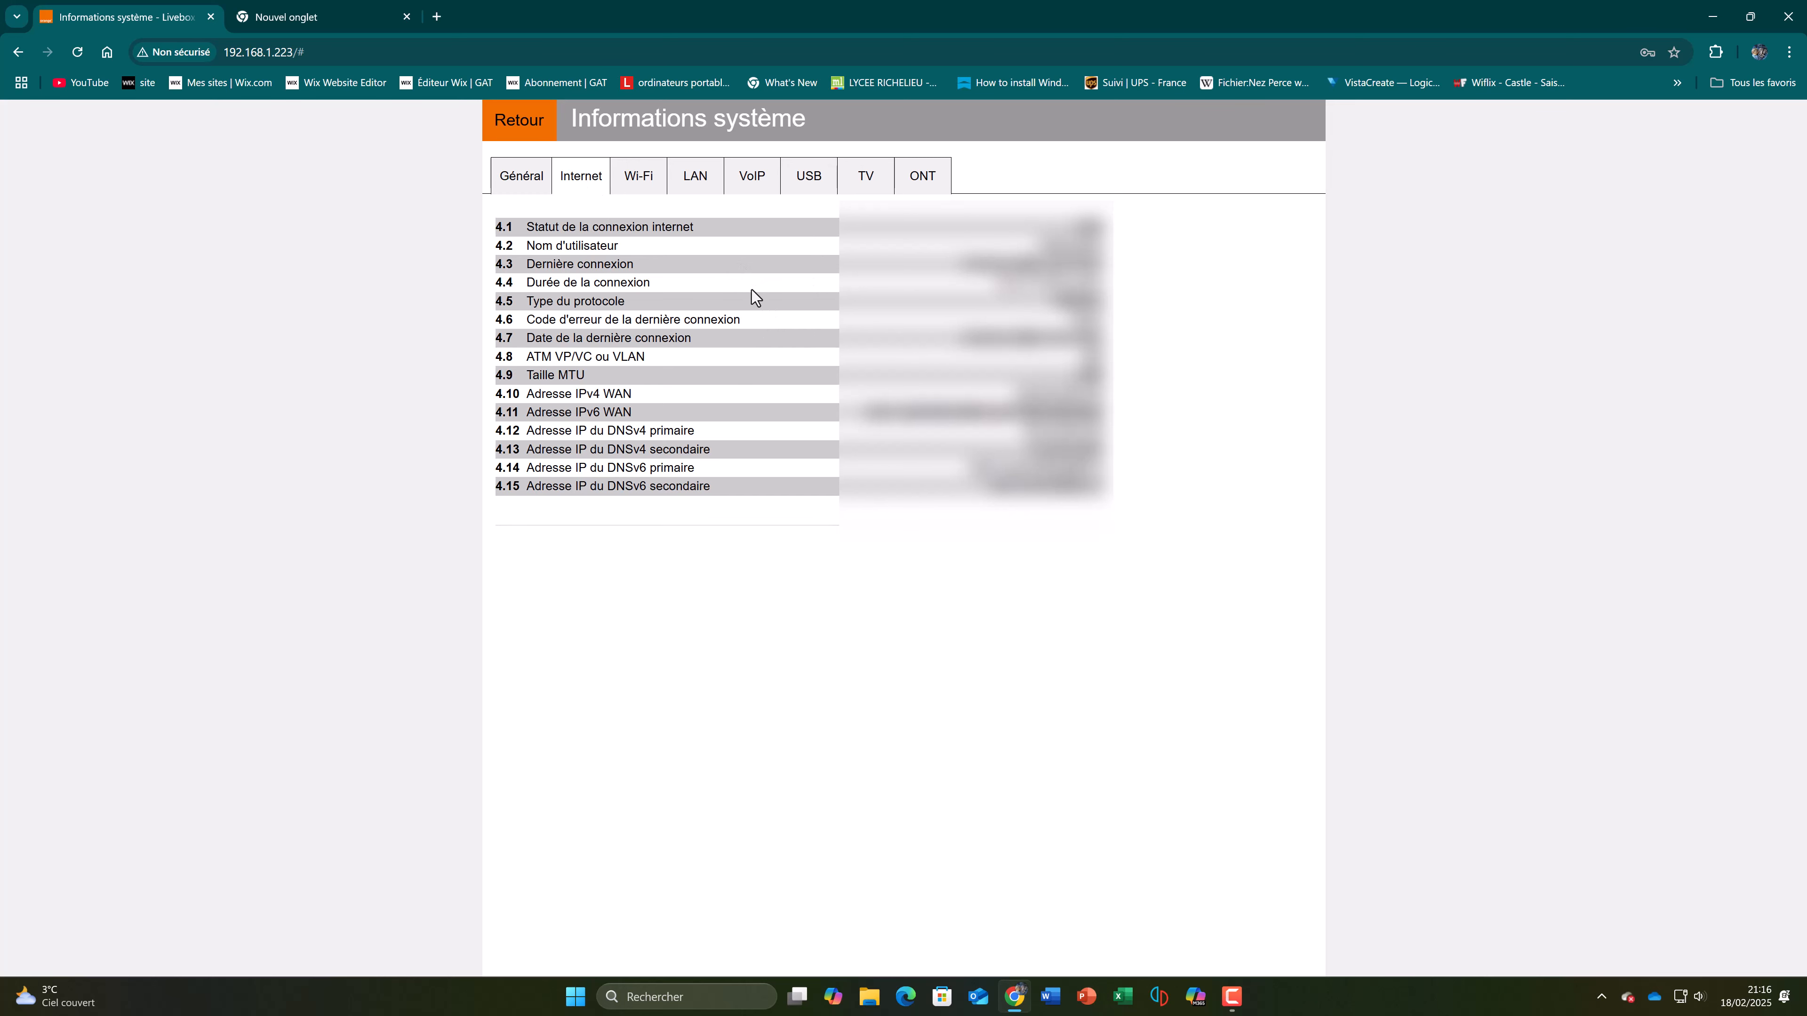
drag(496, 394, 628, 397)
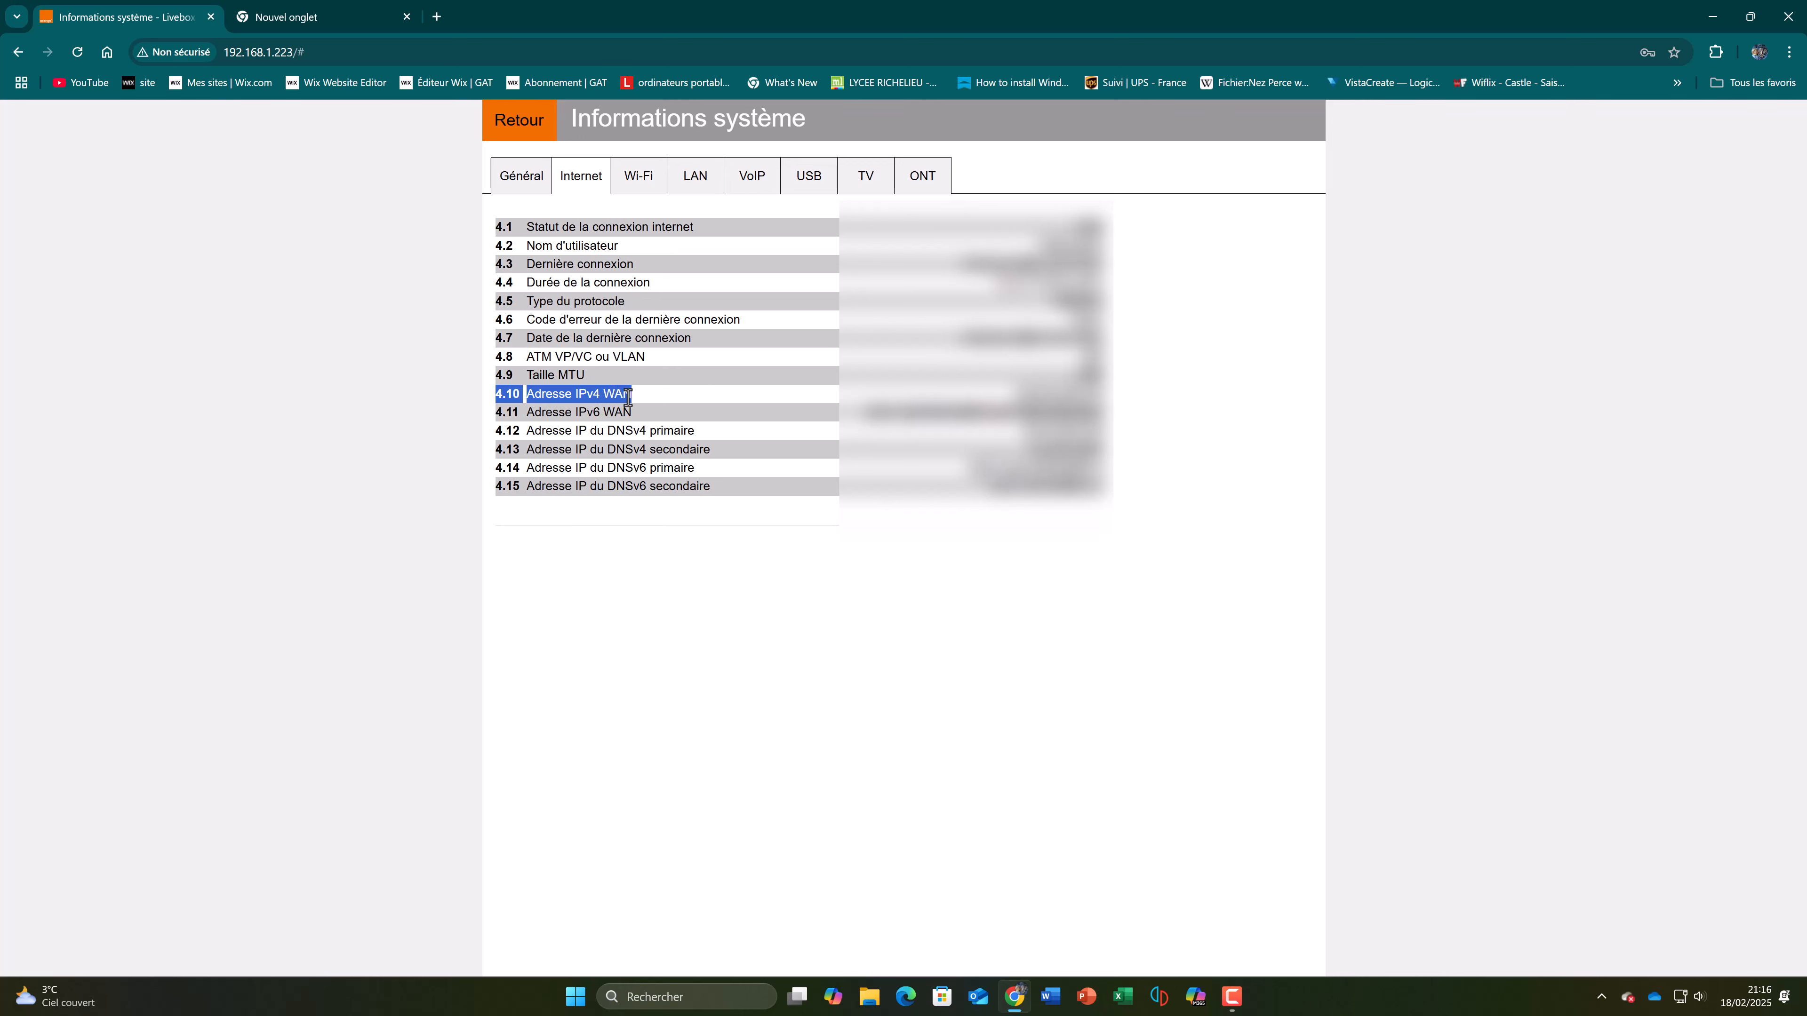
click(629, 397)
drag(1012, 400, 1101, 399)
click(1102, 399)
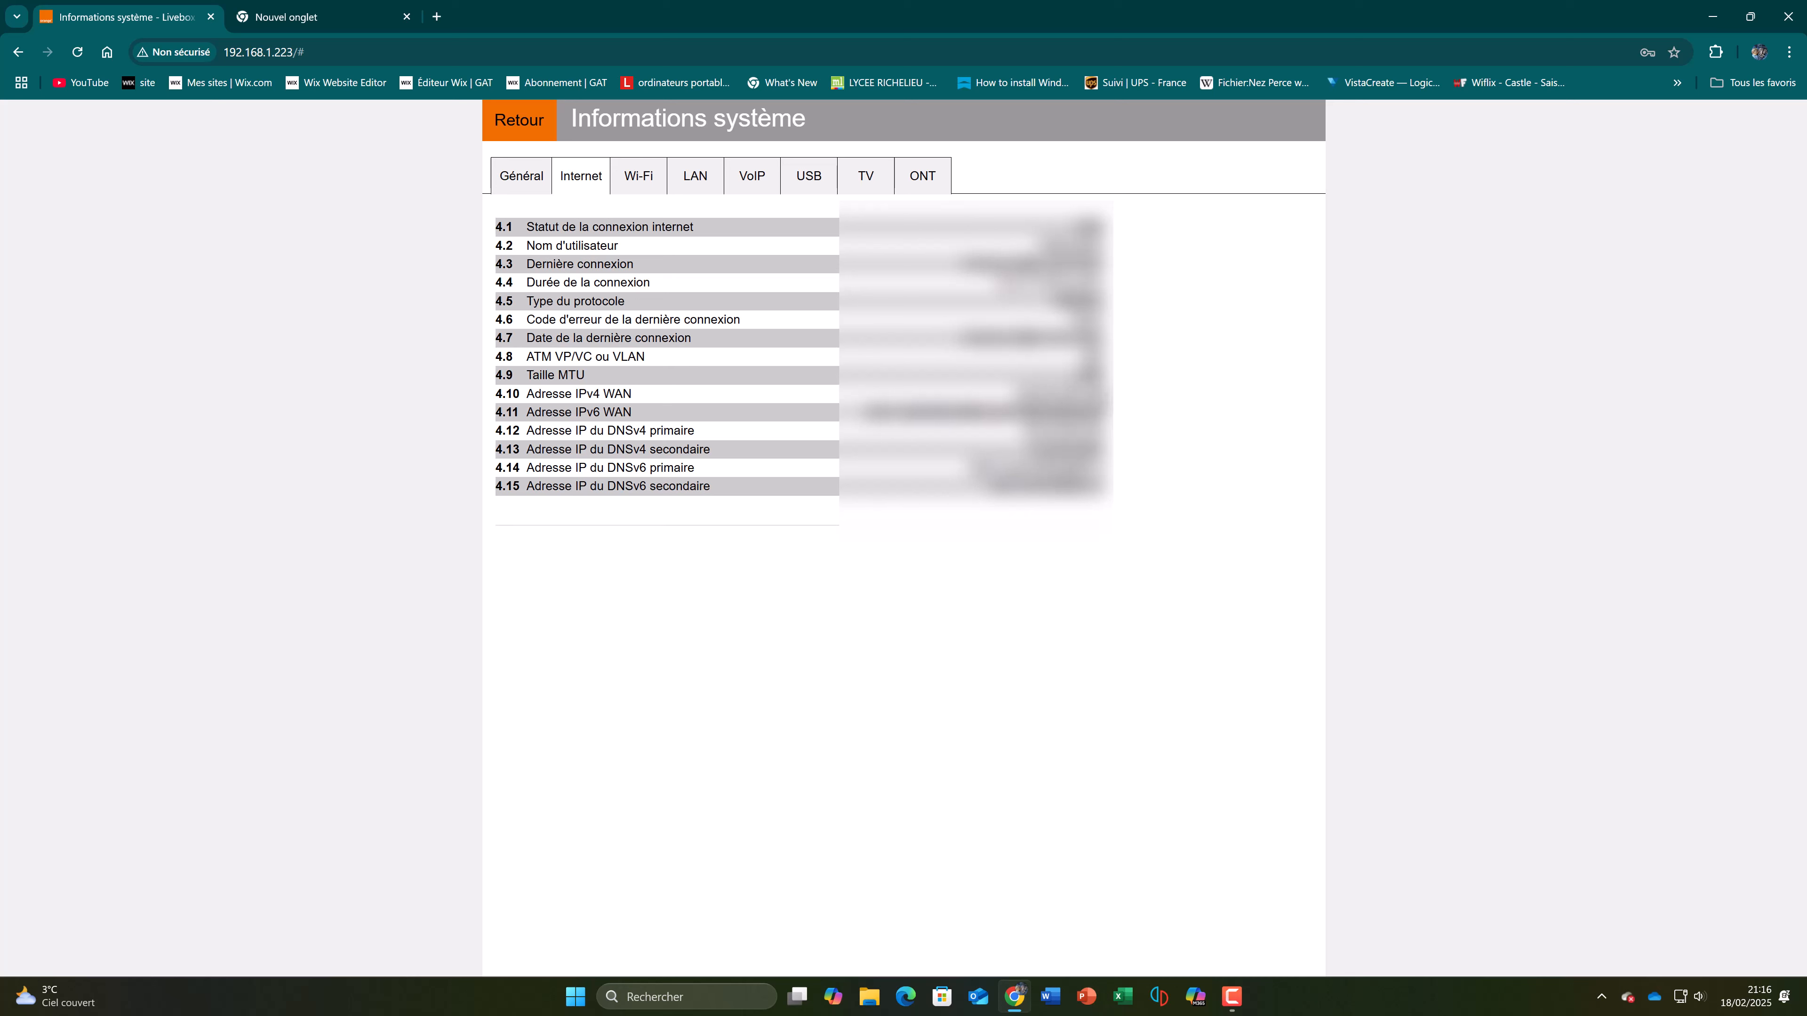
drag(1013, 395, 1117, 403)
click(1070, 388)
Step: Enter the example IP address 80.112.58.114 as the address in the blank browser tab
click(313, 9)
text(mon i)
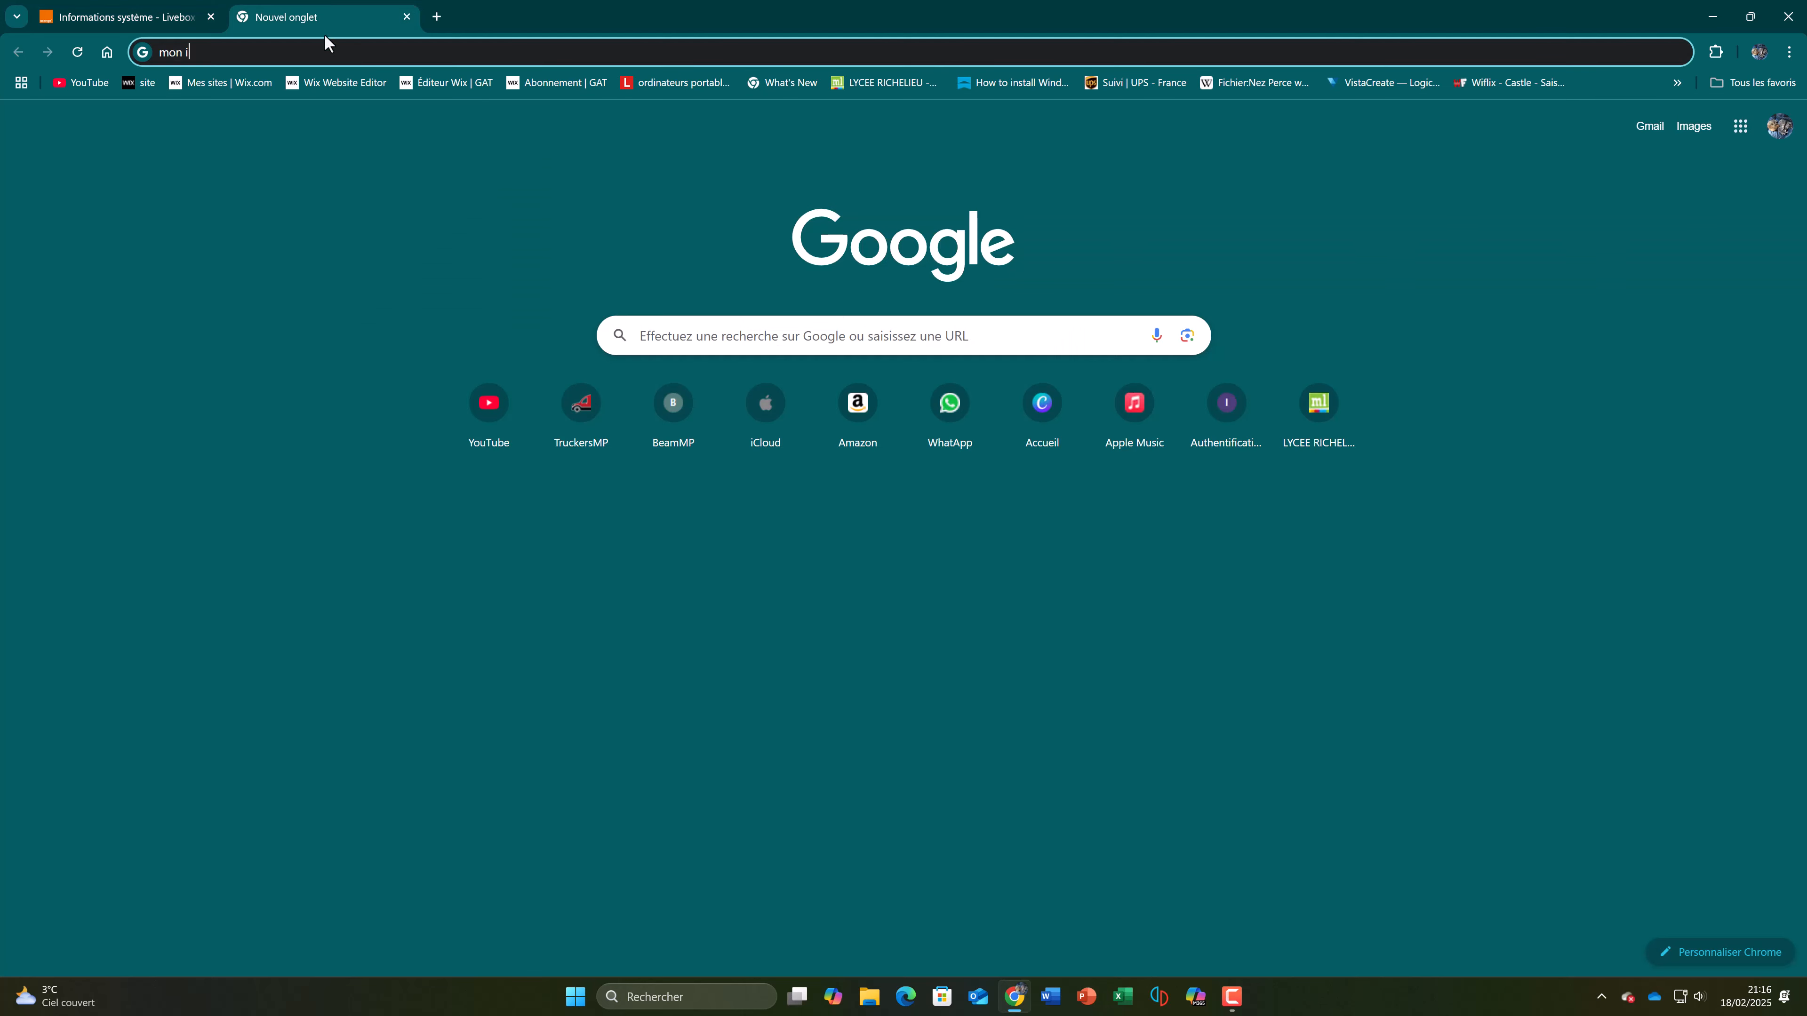
drag(327, 45, 136, 56)
text(80)
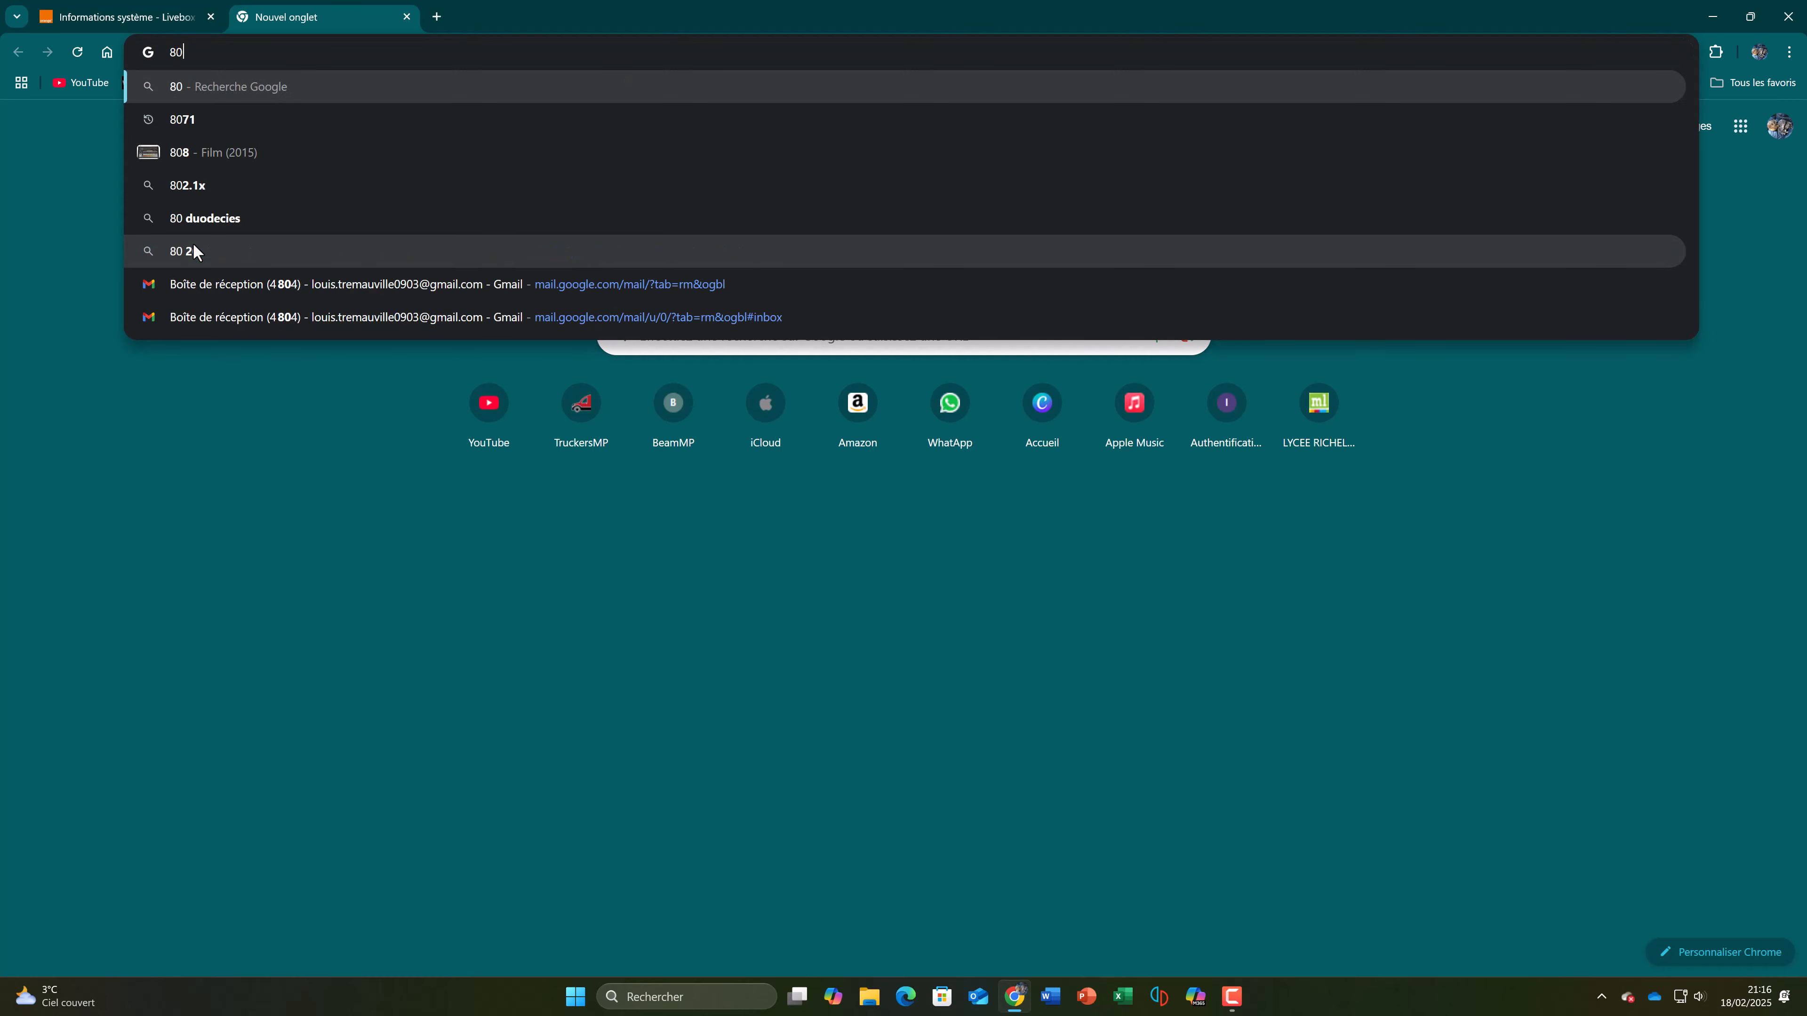
text(.112)
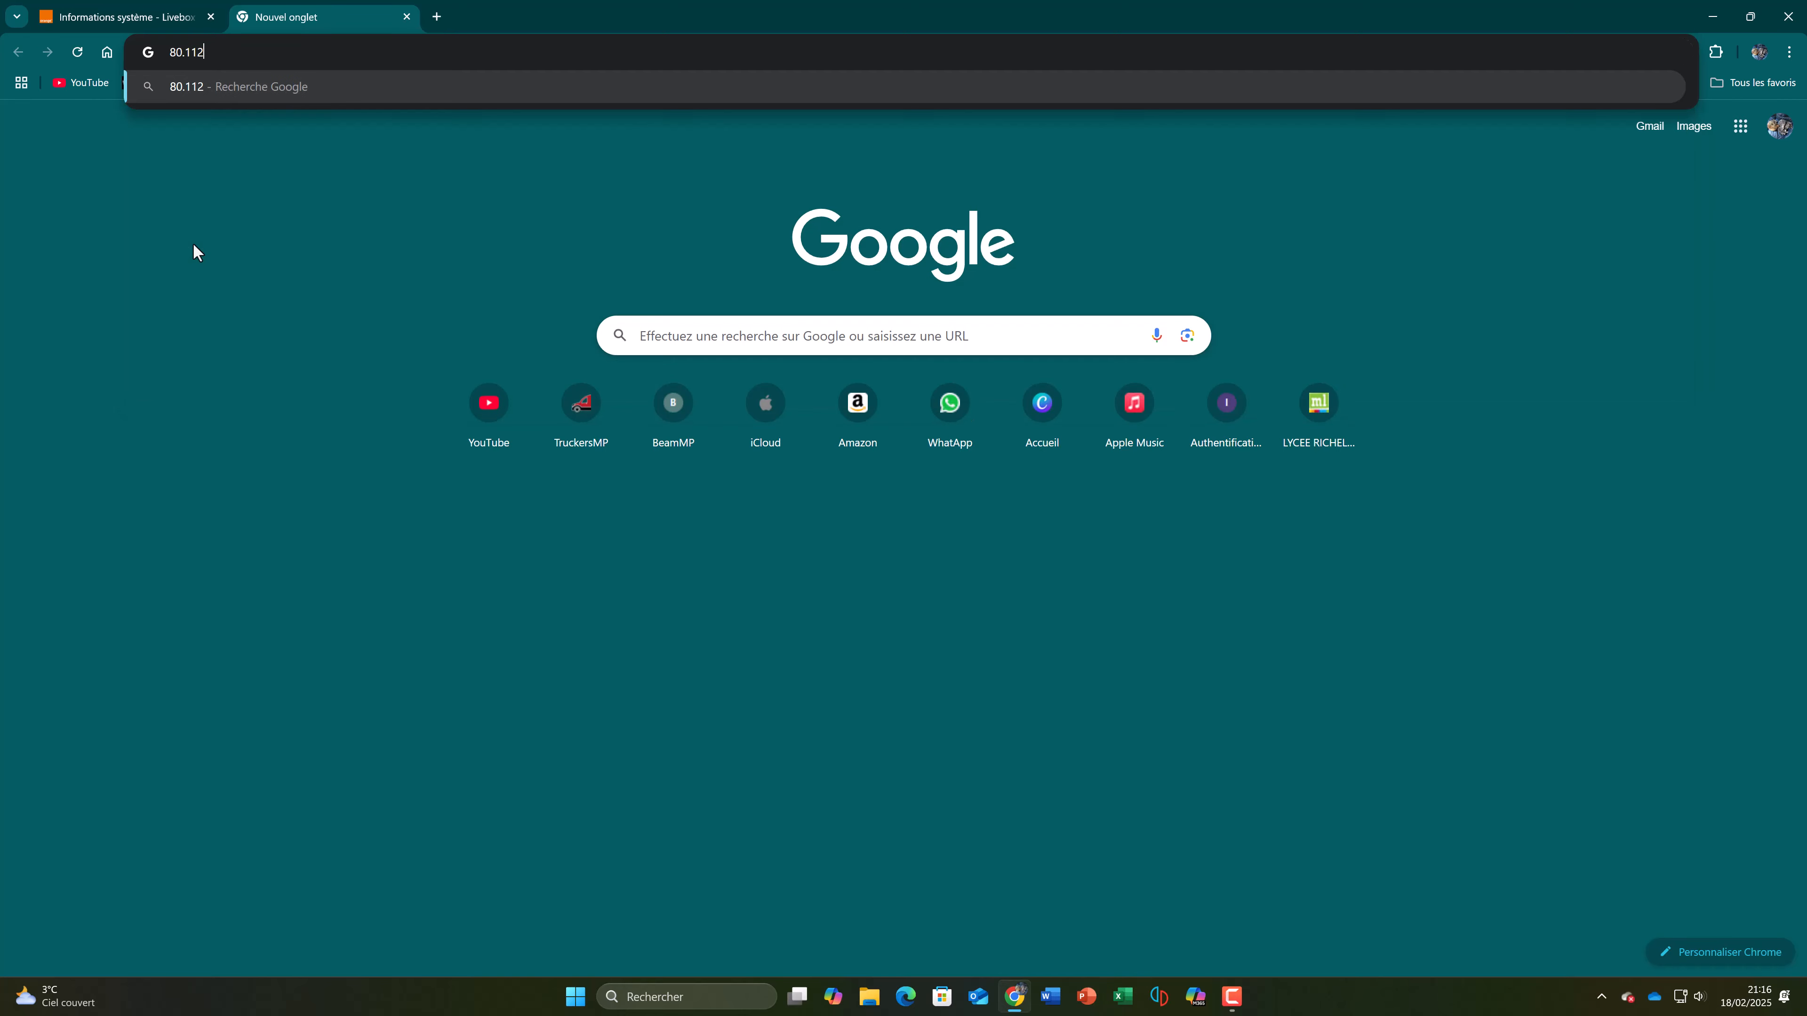
text(.58.114)
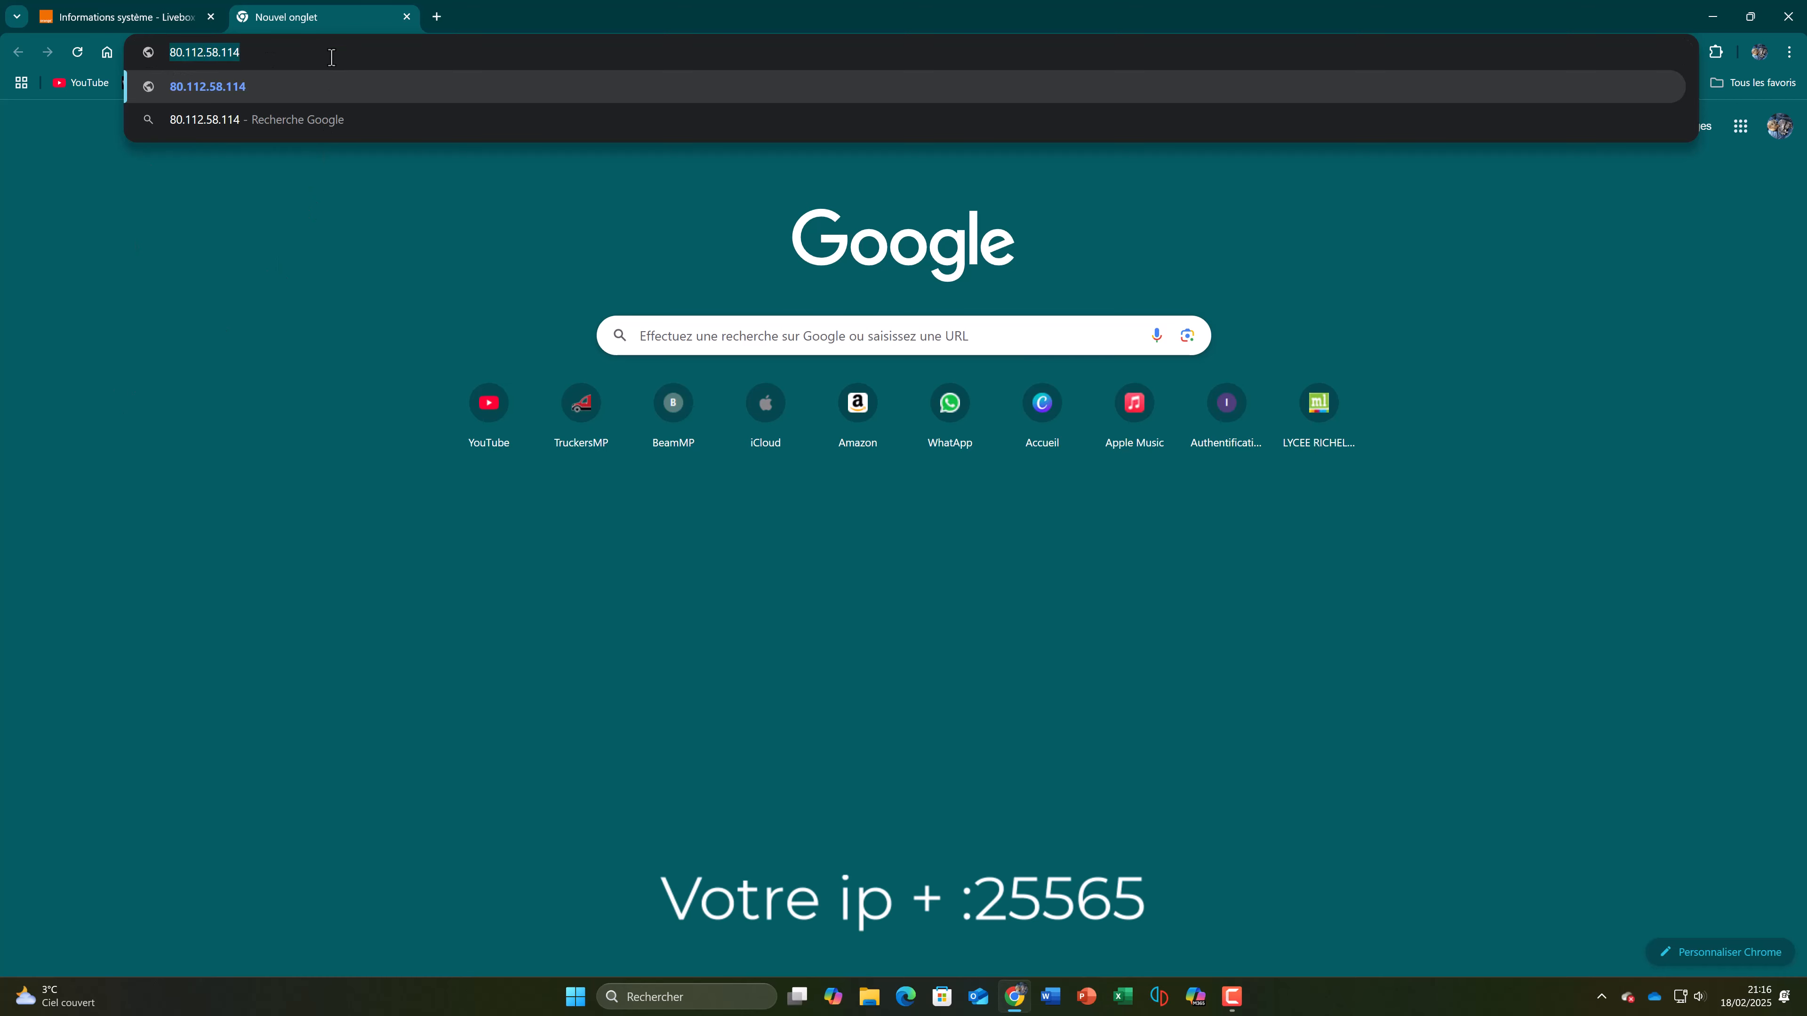
text(:)
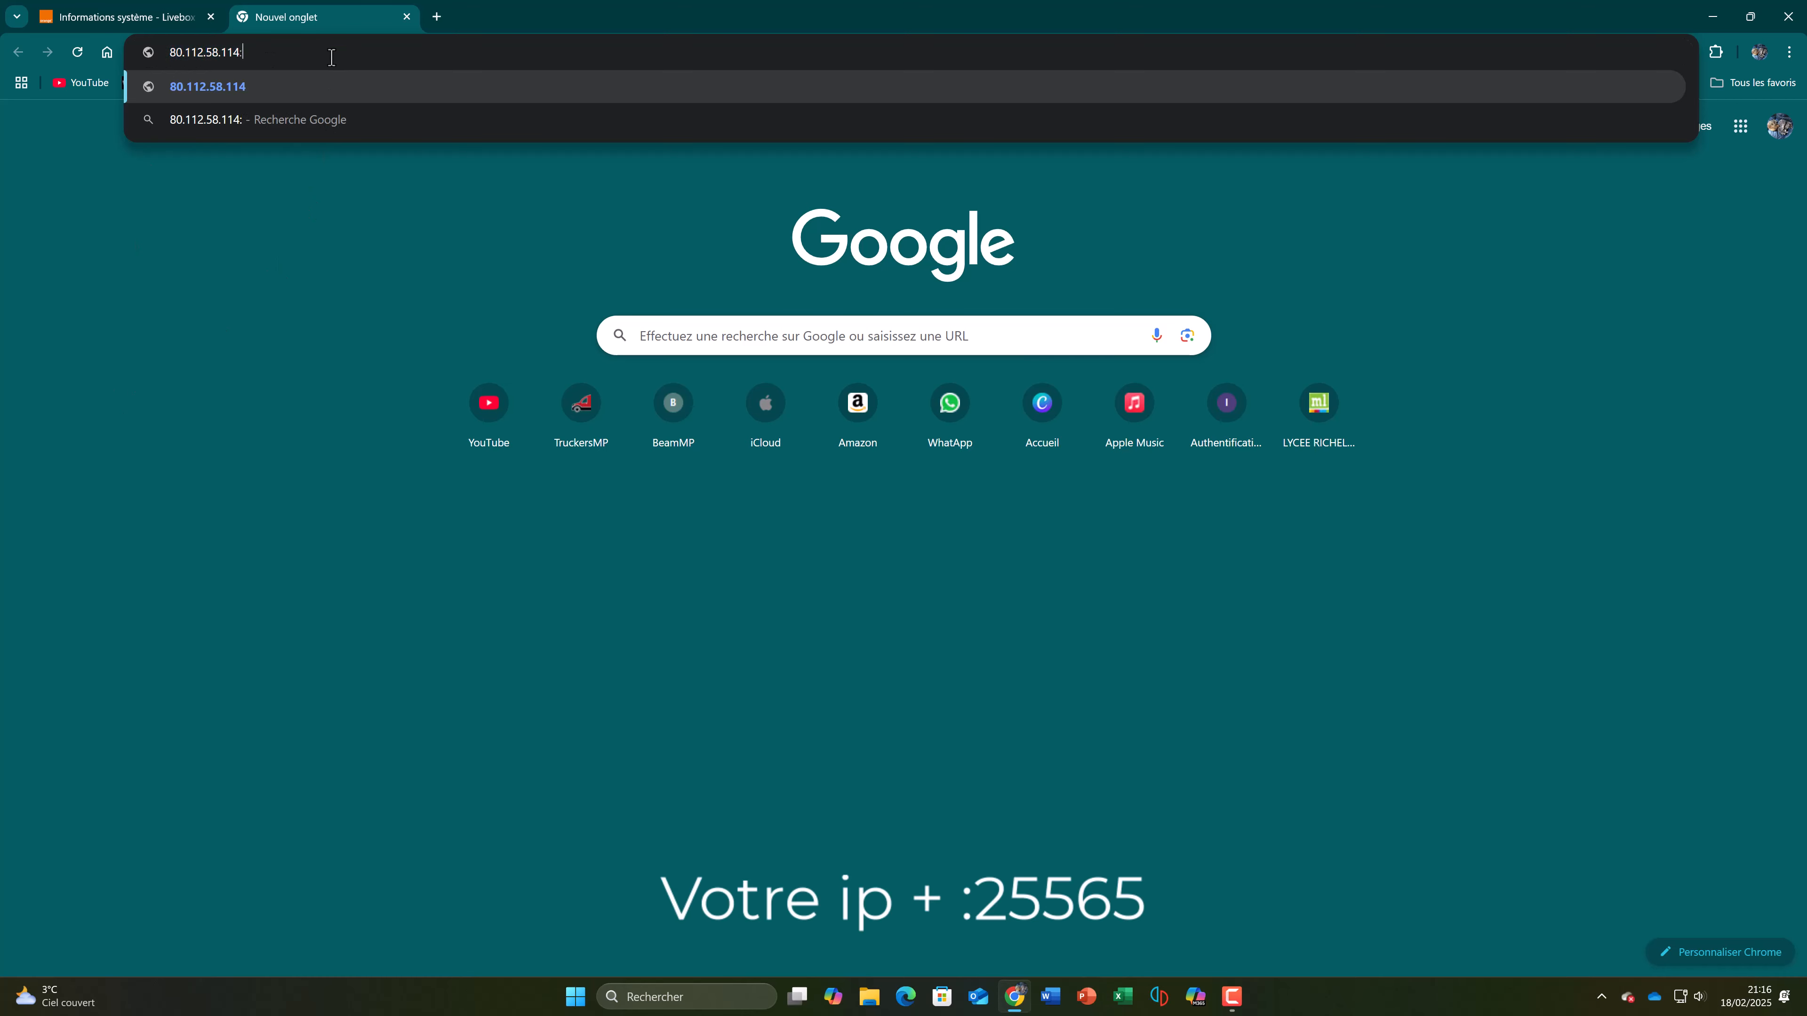
text(2565)
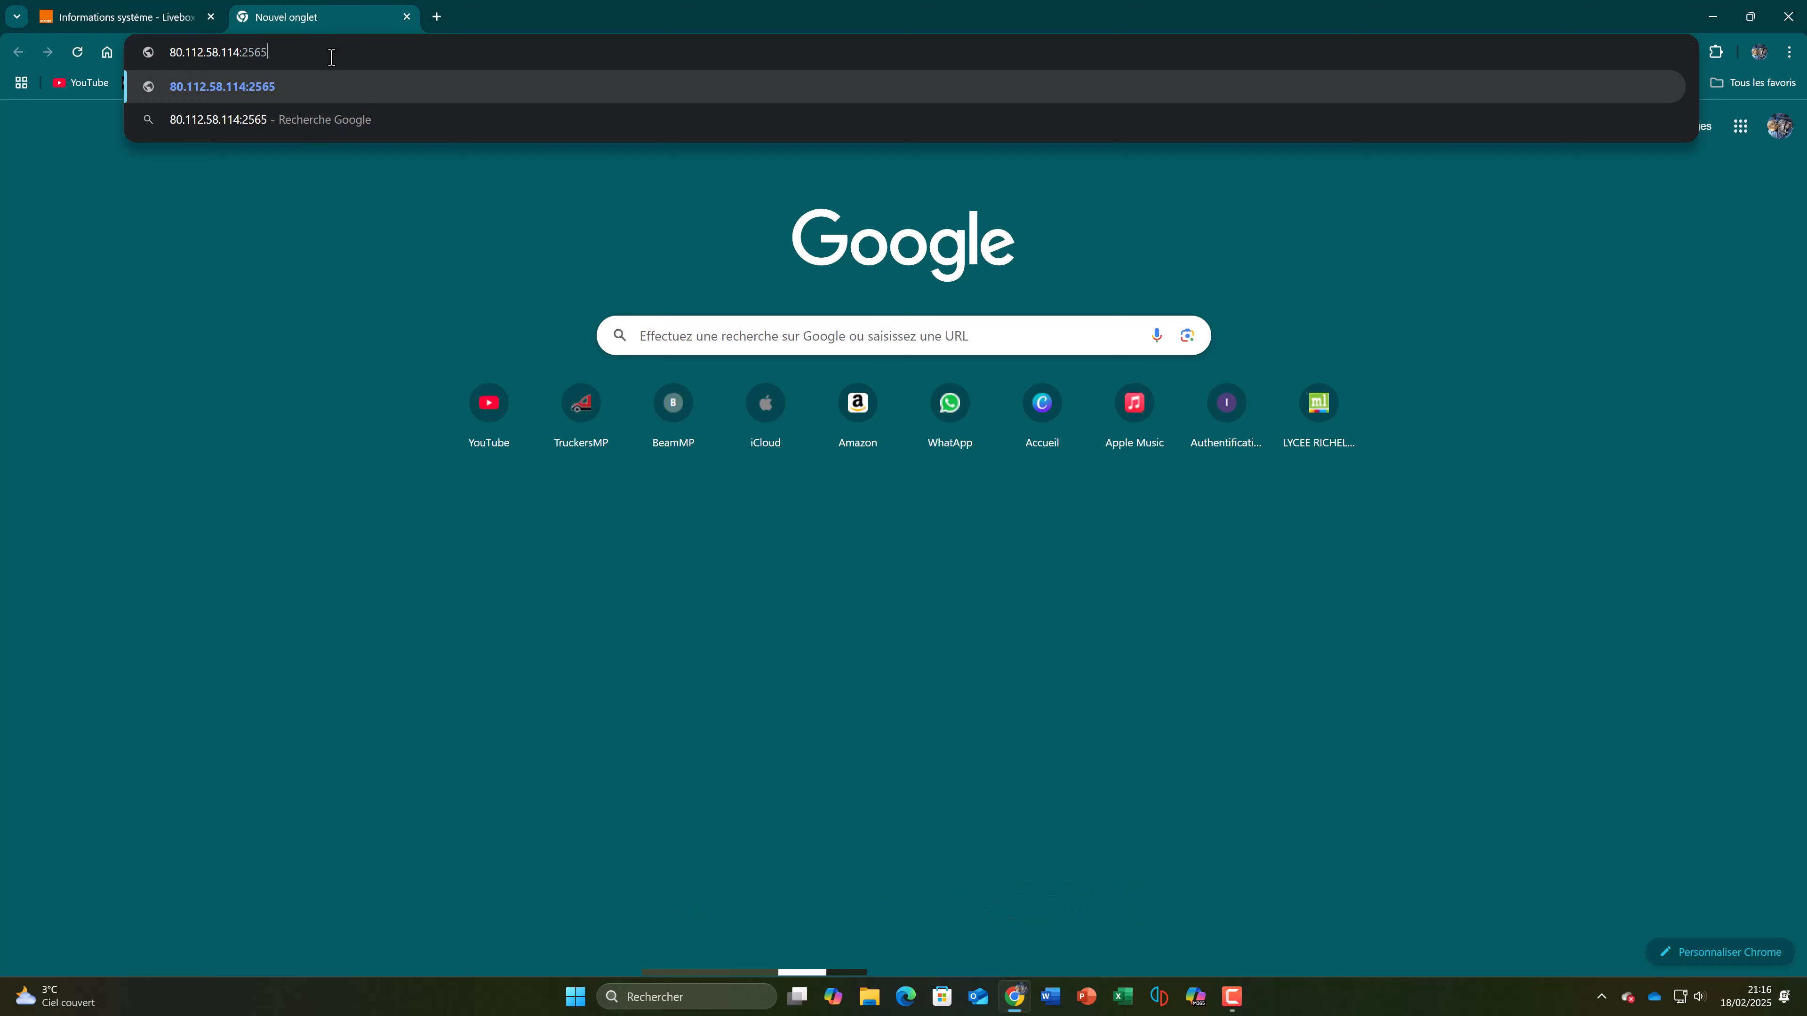
Step: Append port :25565 to the example IP address
key(BackSpace)
key(BackSpace)
text(565)
Step: Find Minecraft through the Windows search and launch it
click(575, 997)
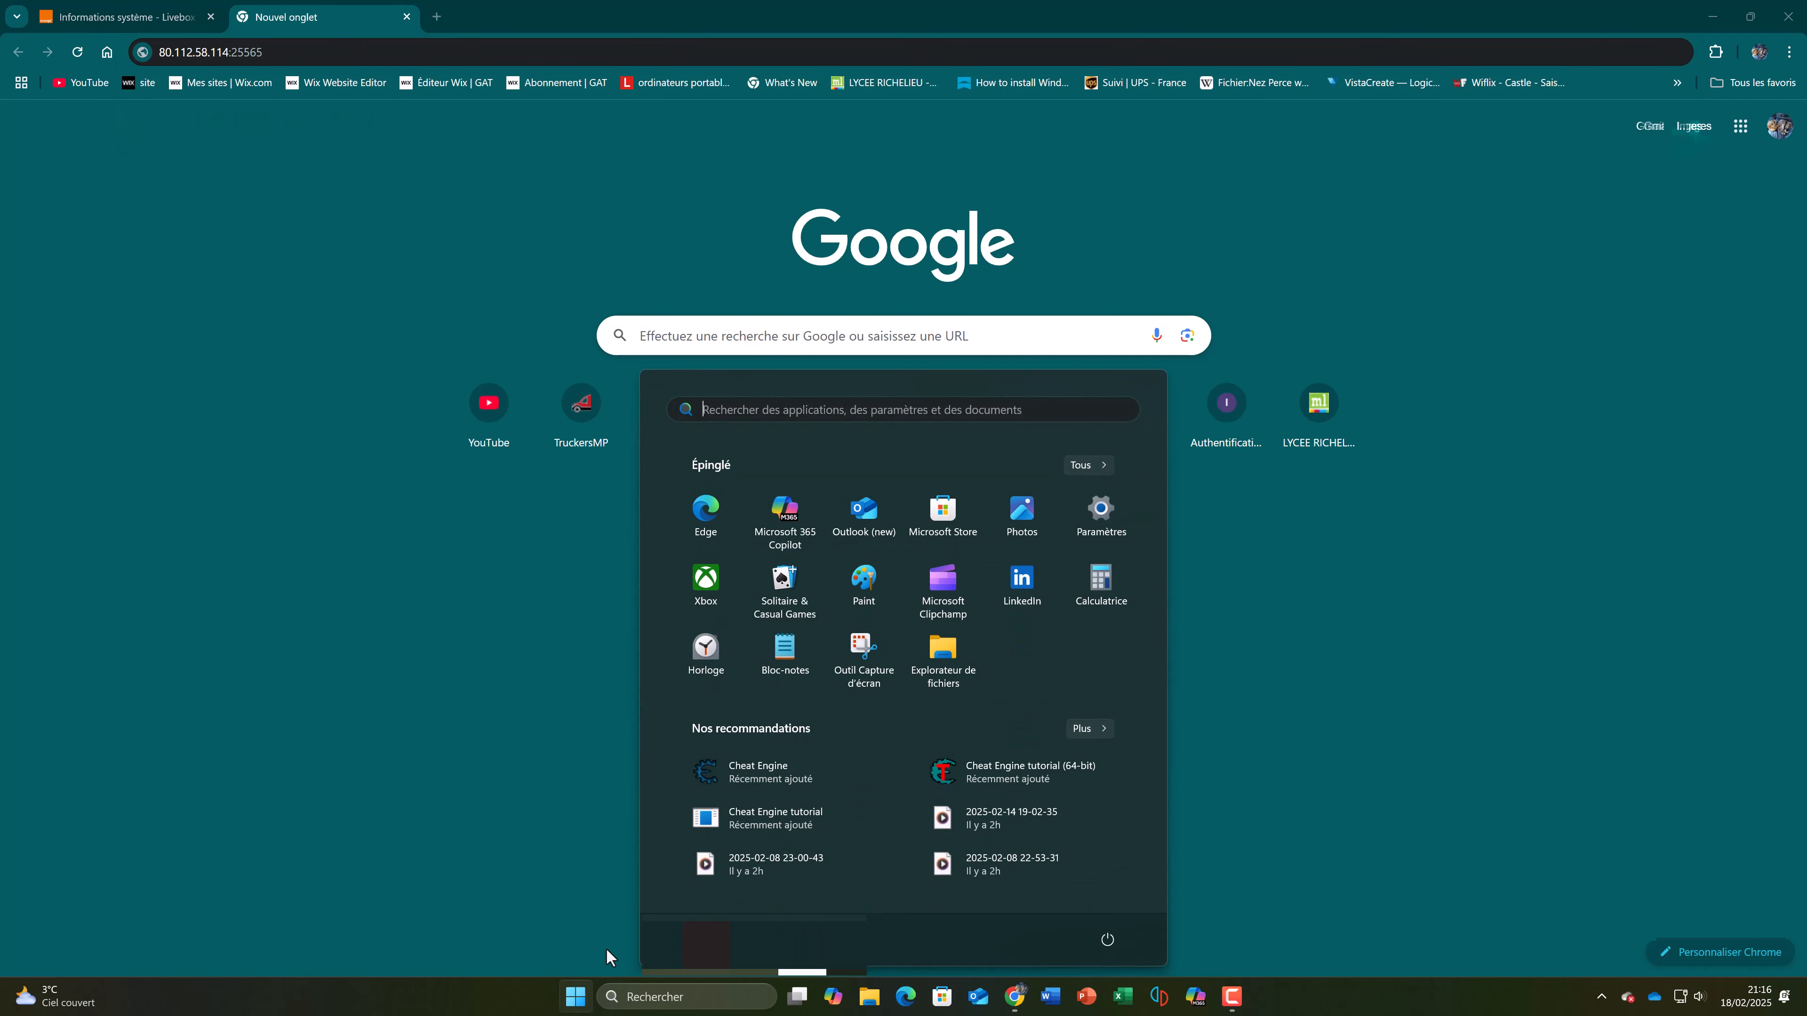
text(minecraft)
key(Return)
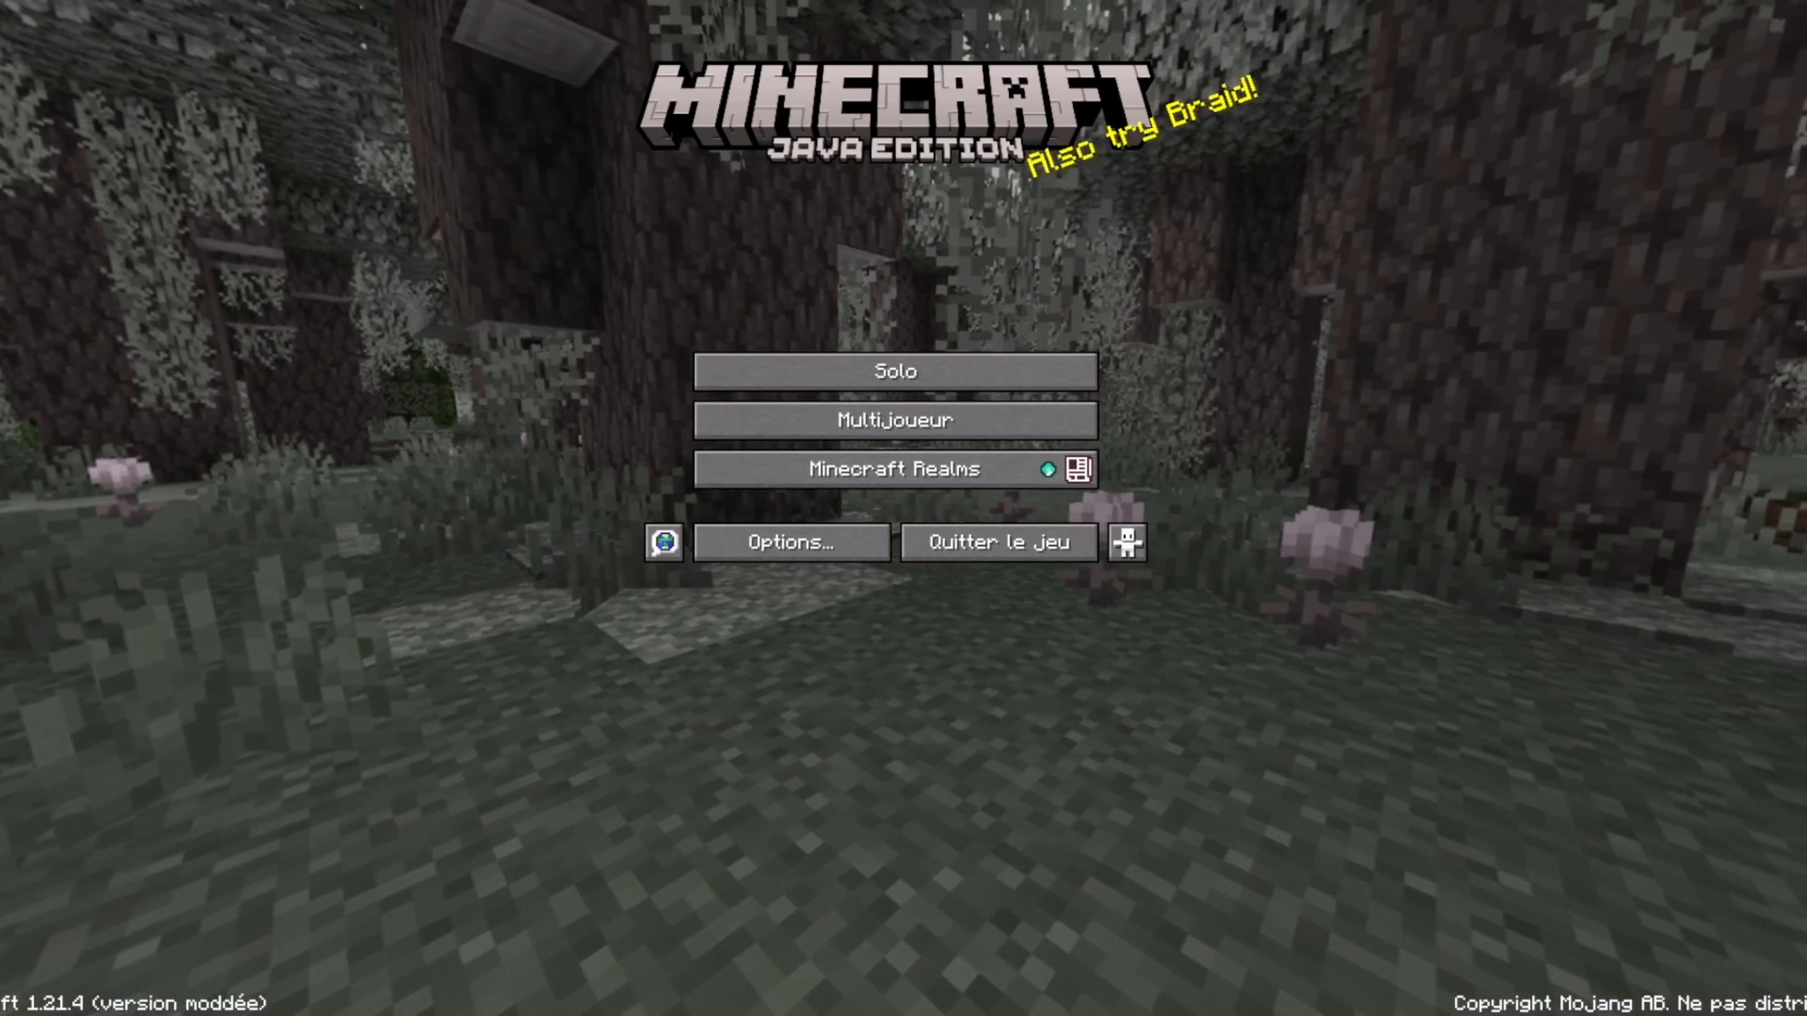
Step: Fill in a new multiplayer server entry with the address 254.365.214.547:25565, then cancel it
click(979, 421)
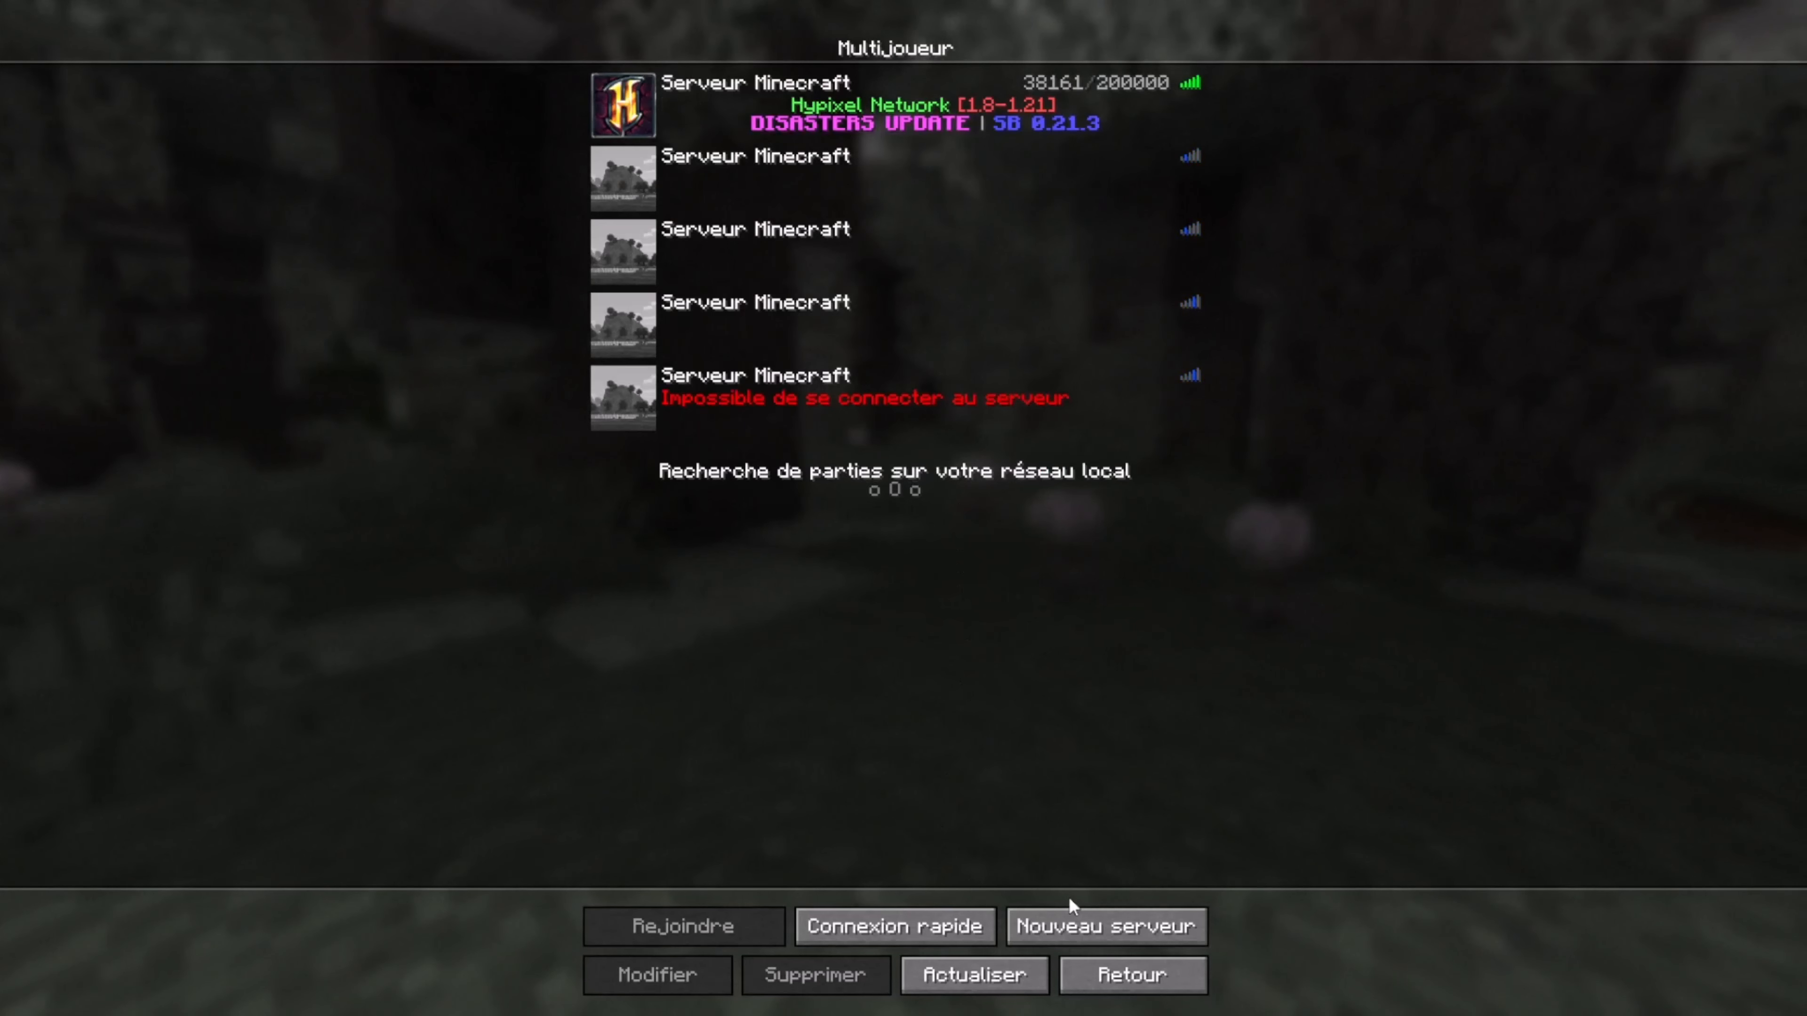
click(1073, 920)
click(936, 246)
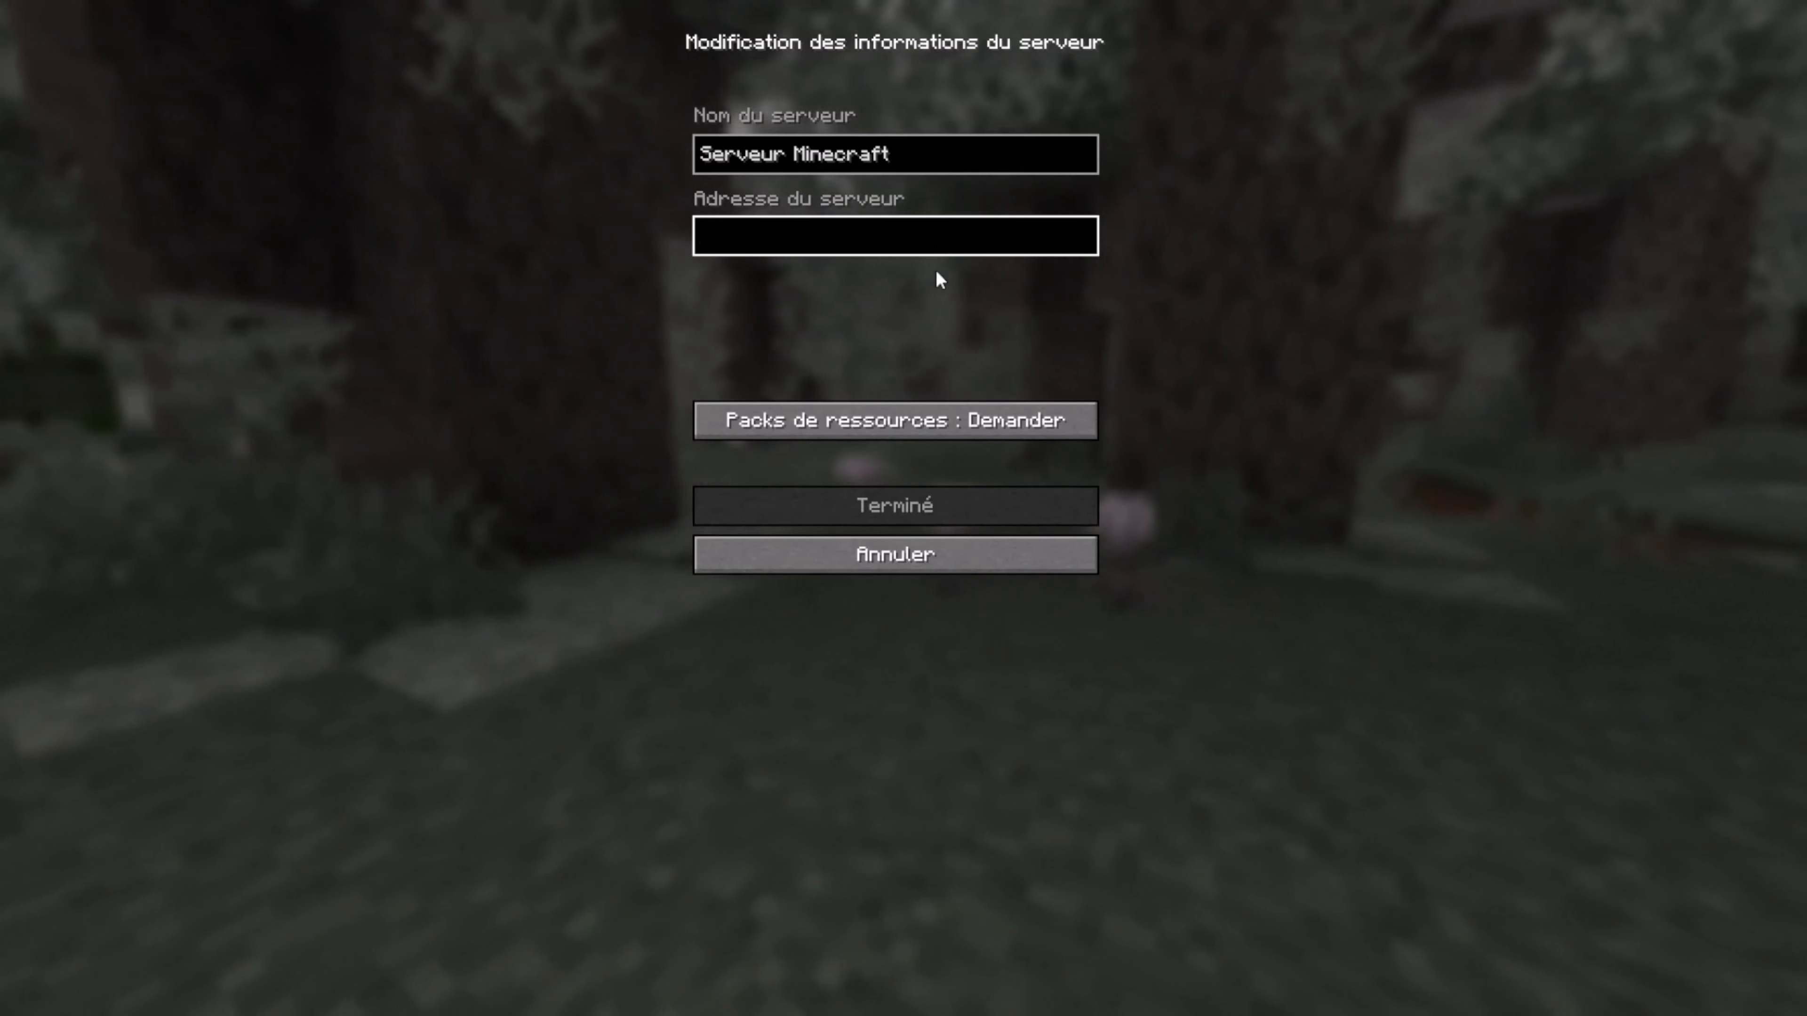
text(254.3)
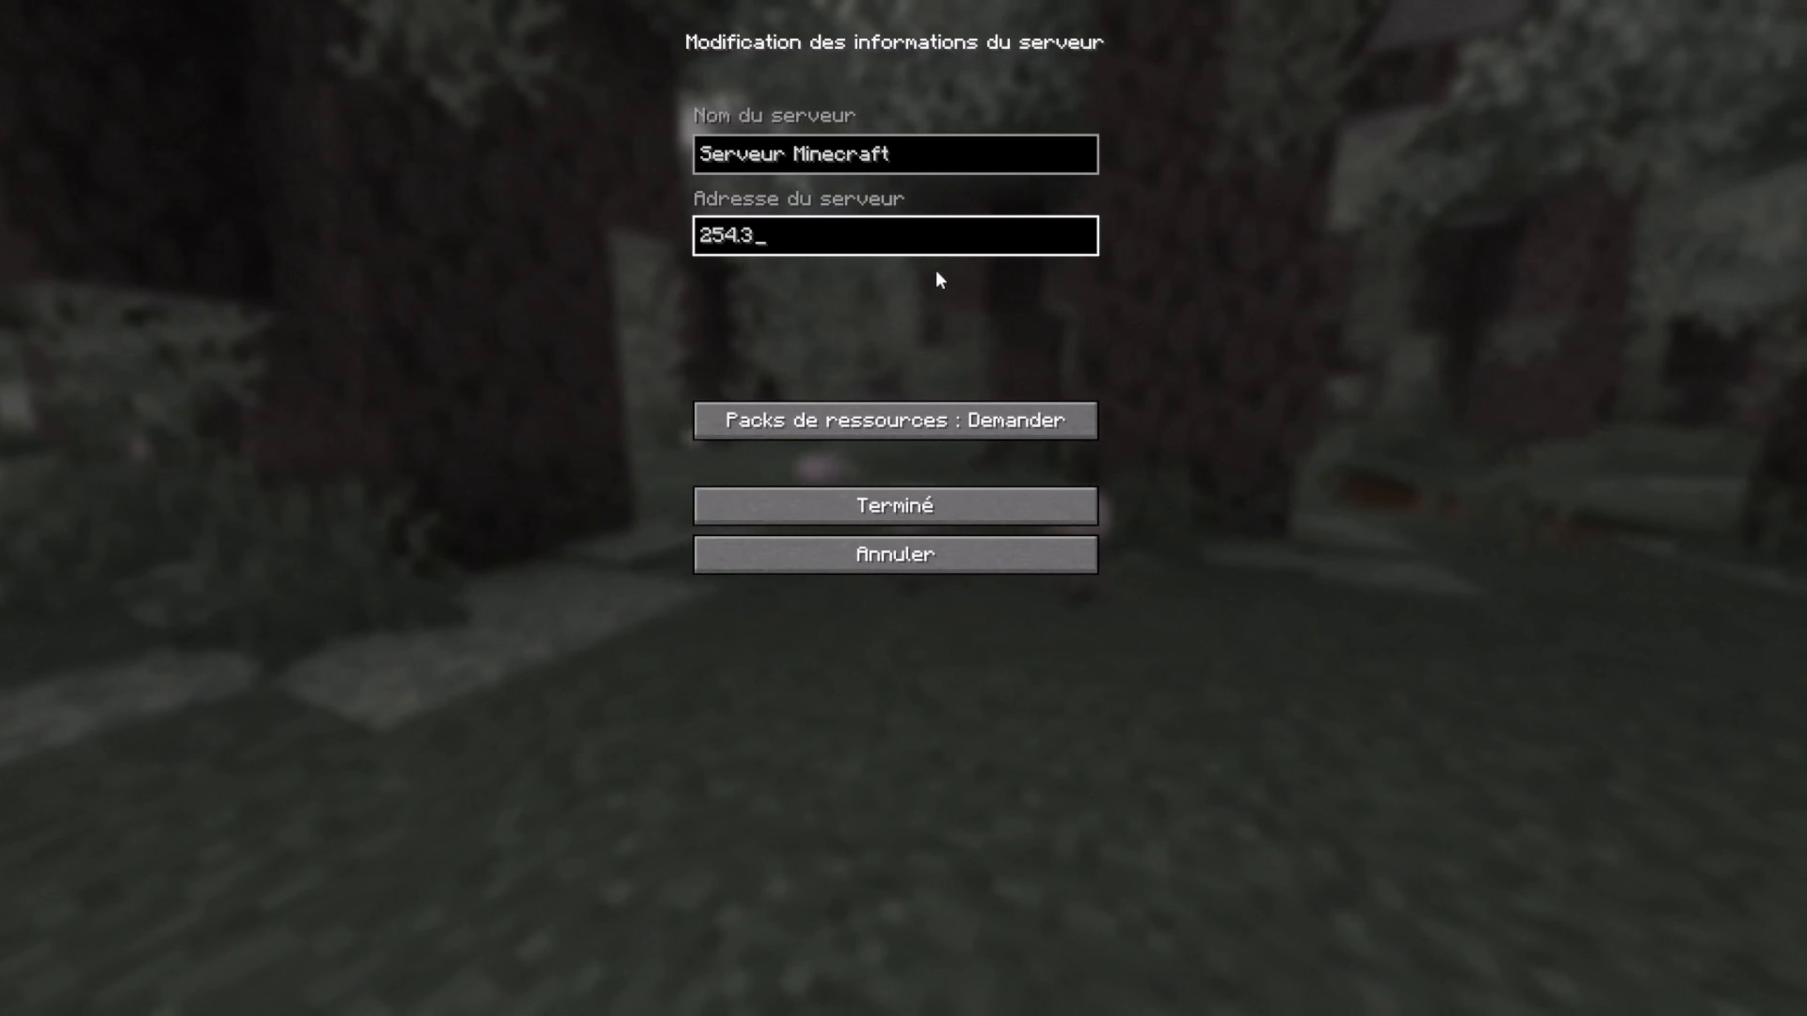
text(65.)
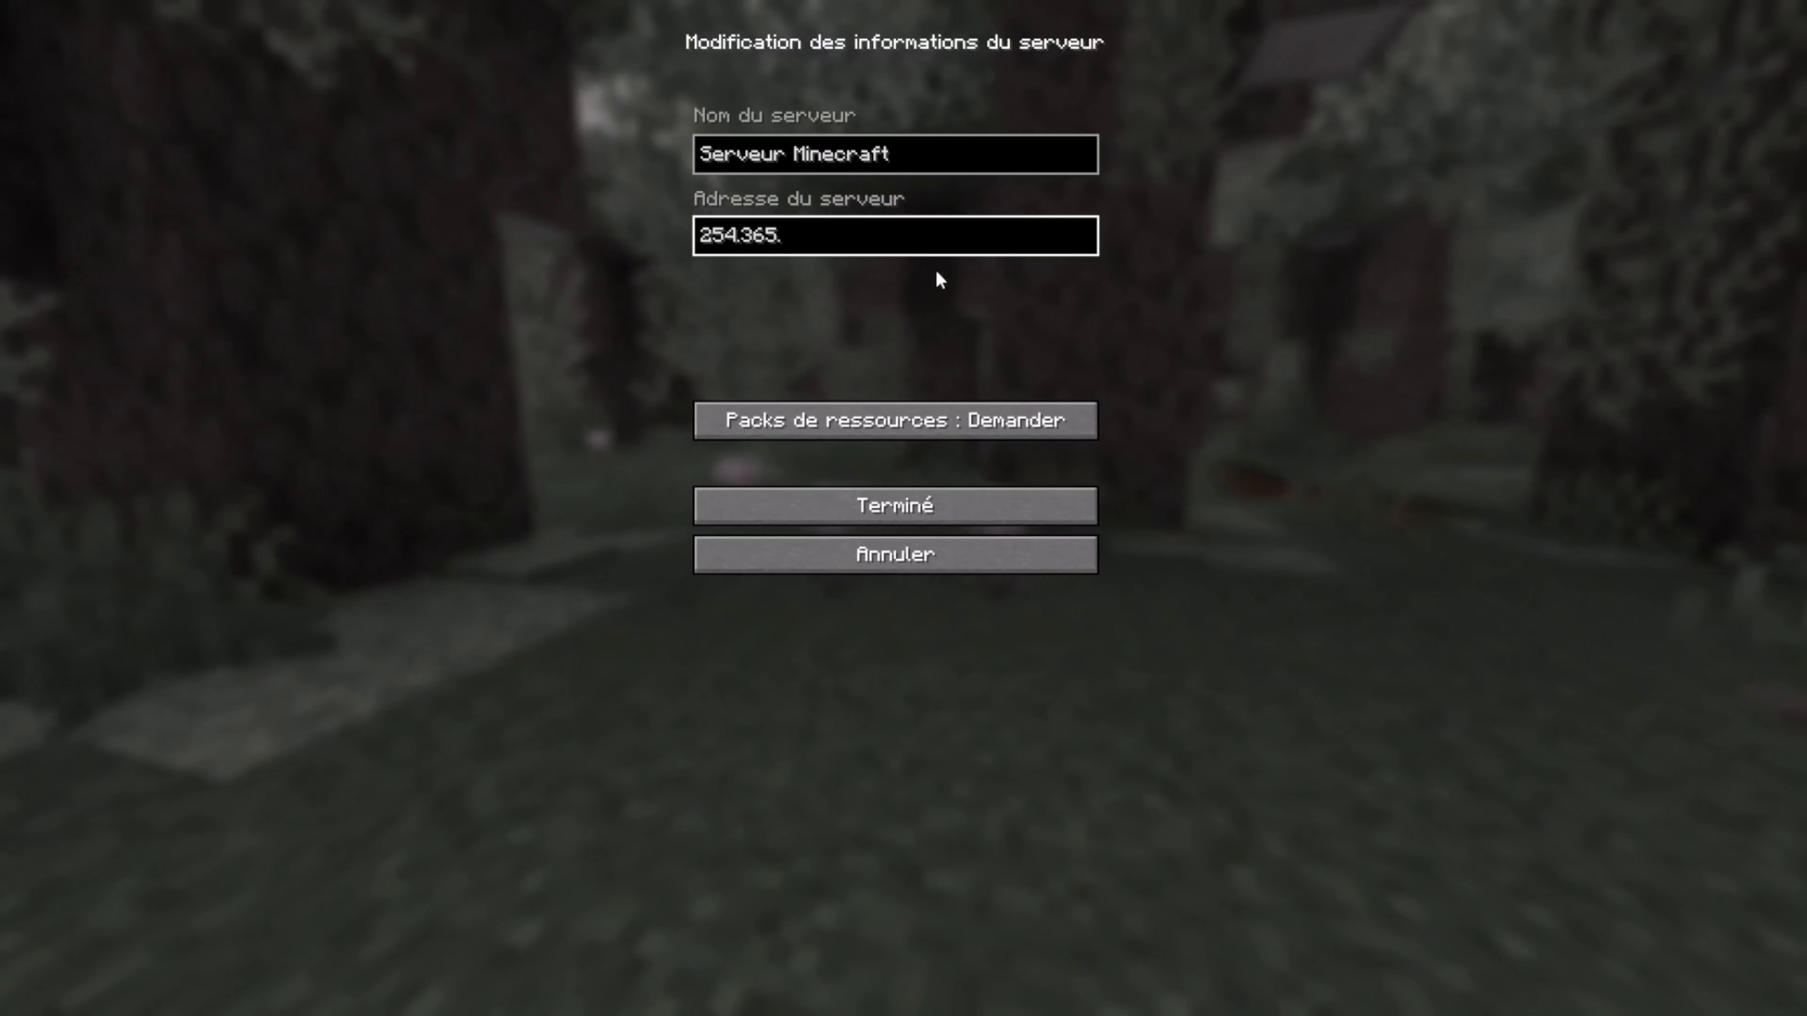
text(214.547)
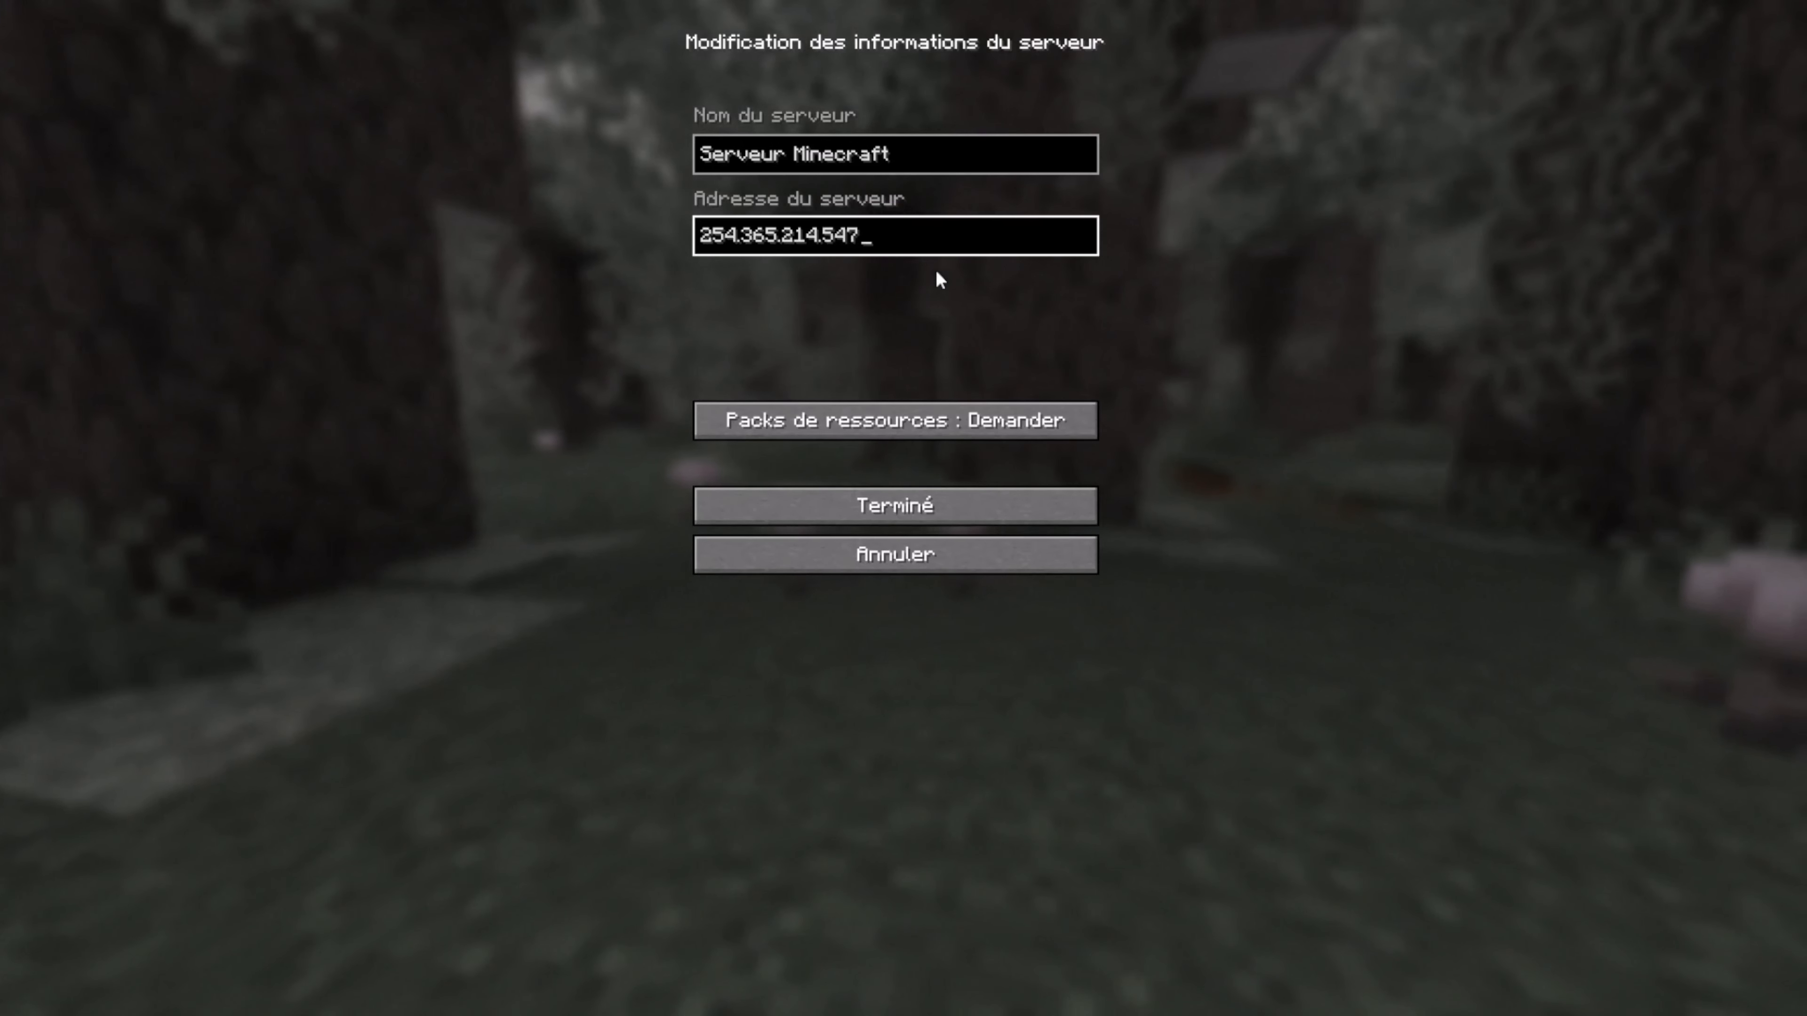
text(:)
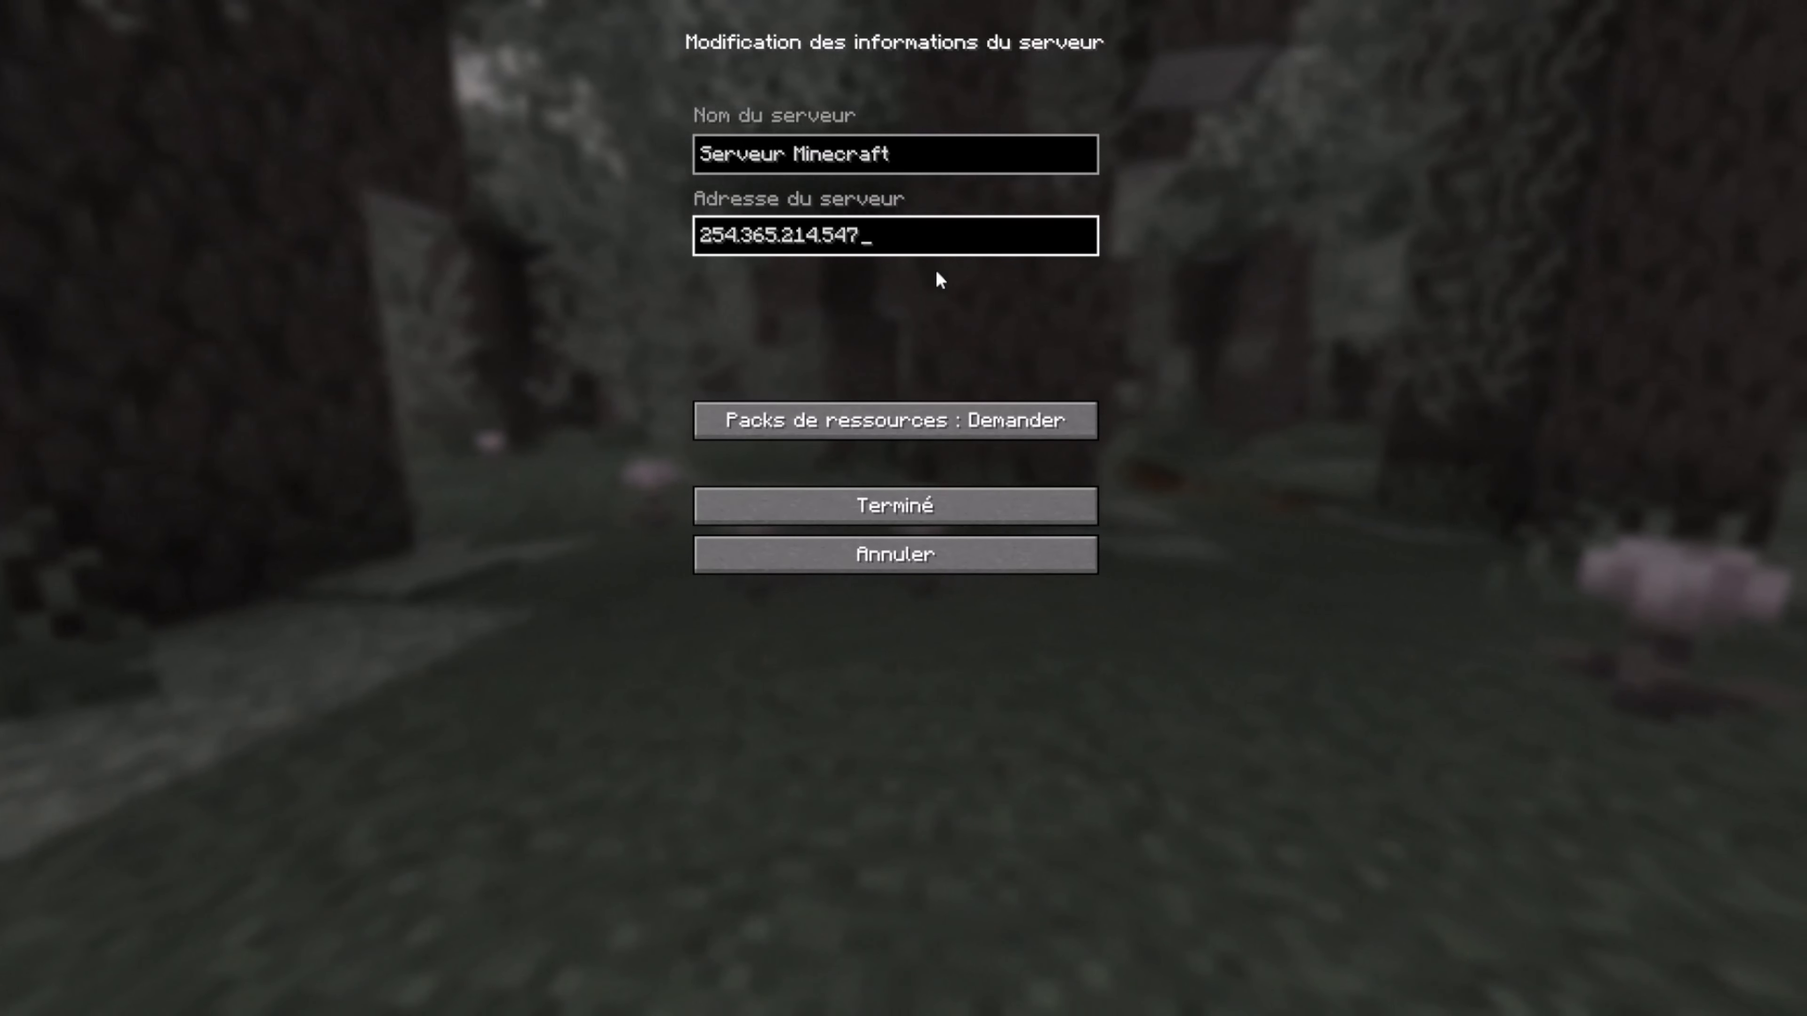
text(25565)
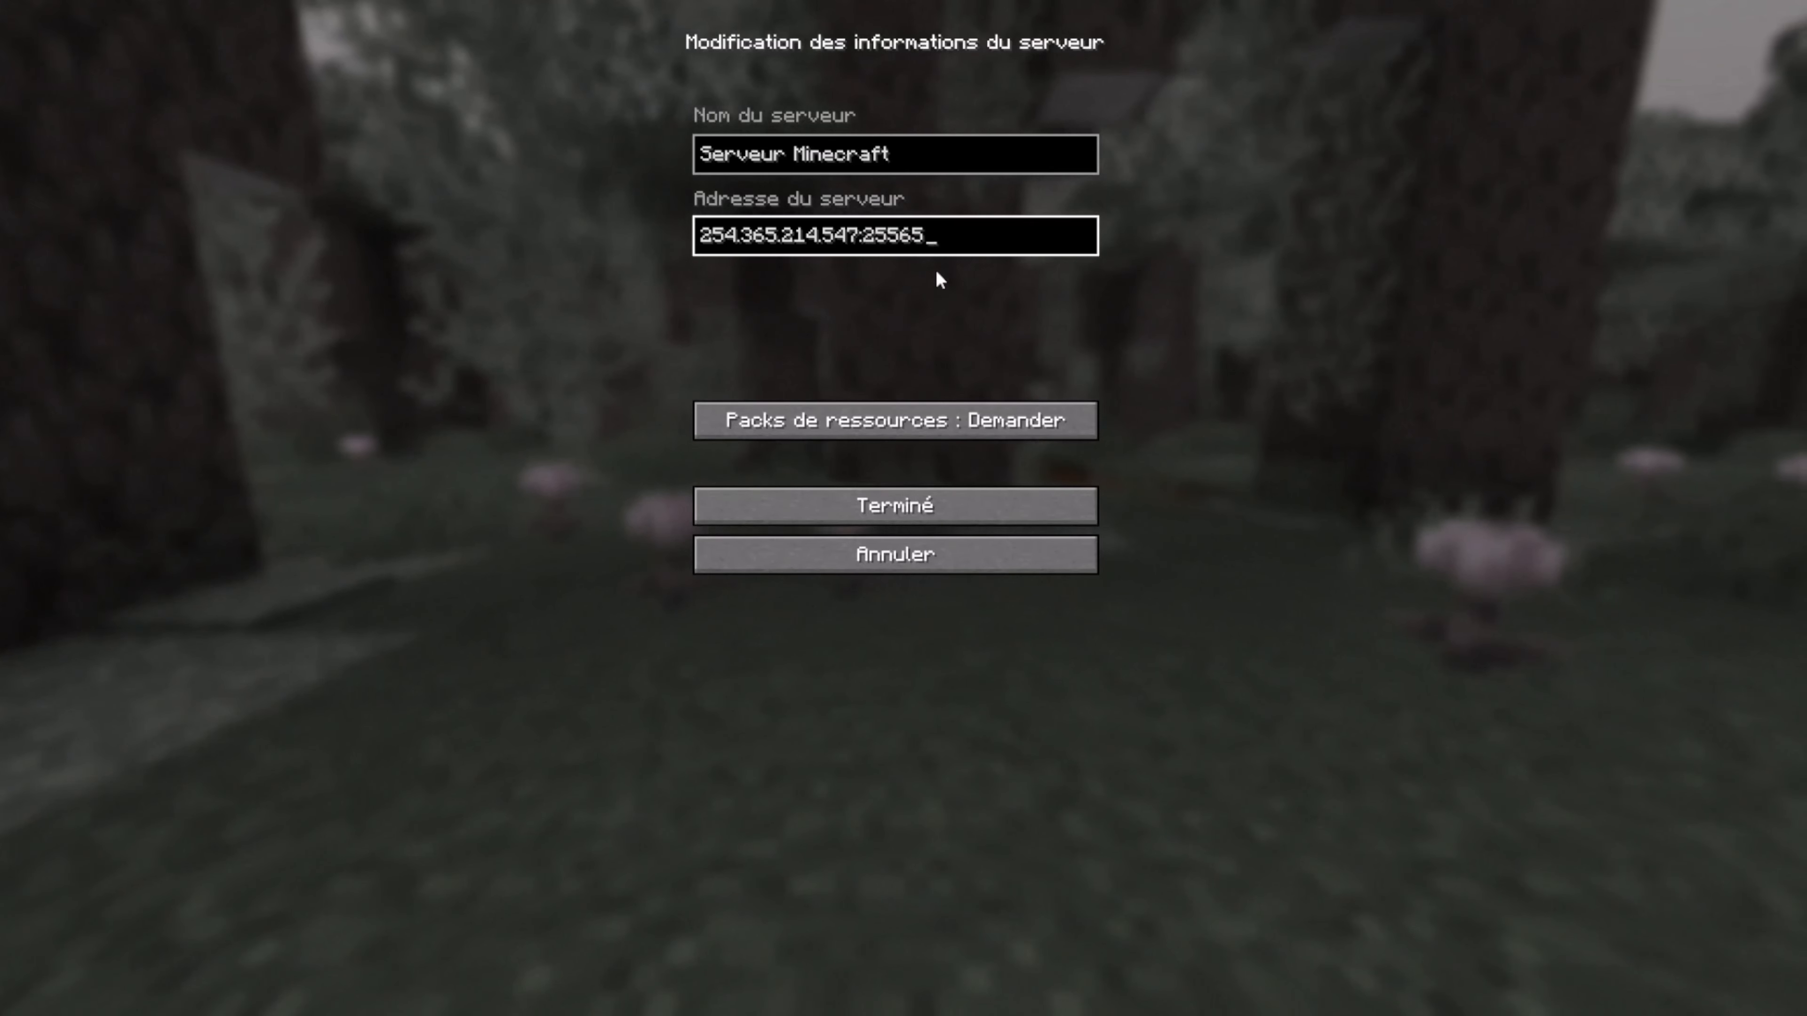
click(979, 551)
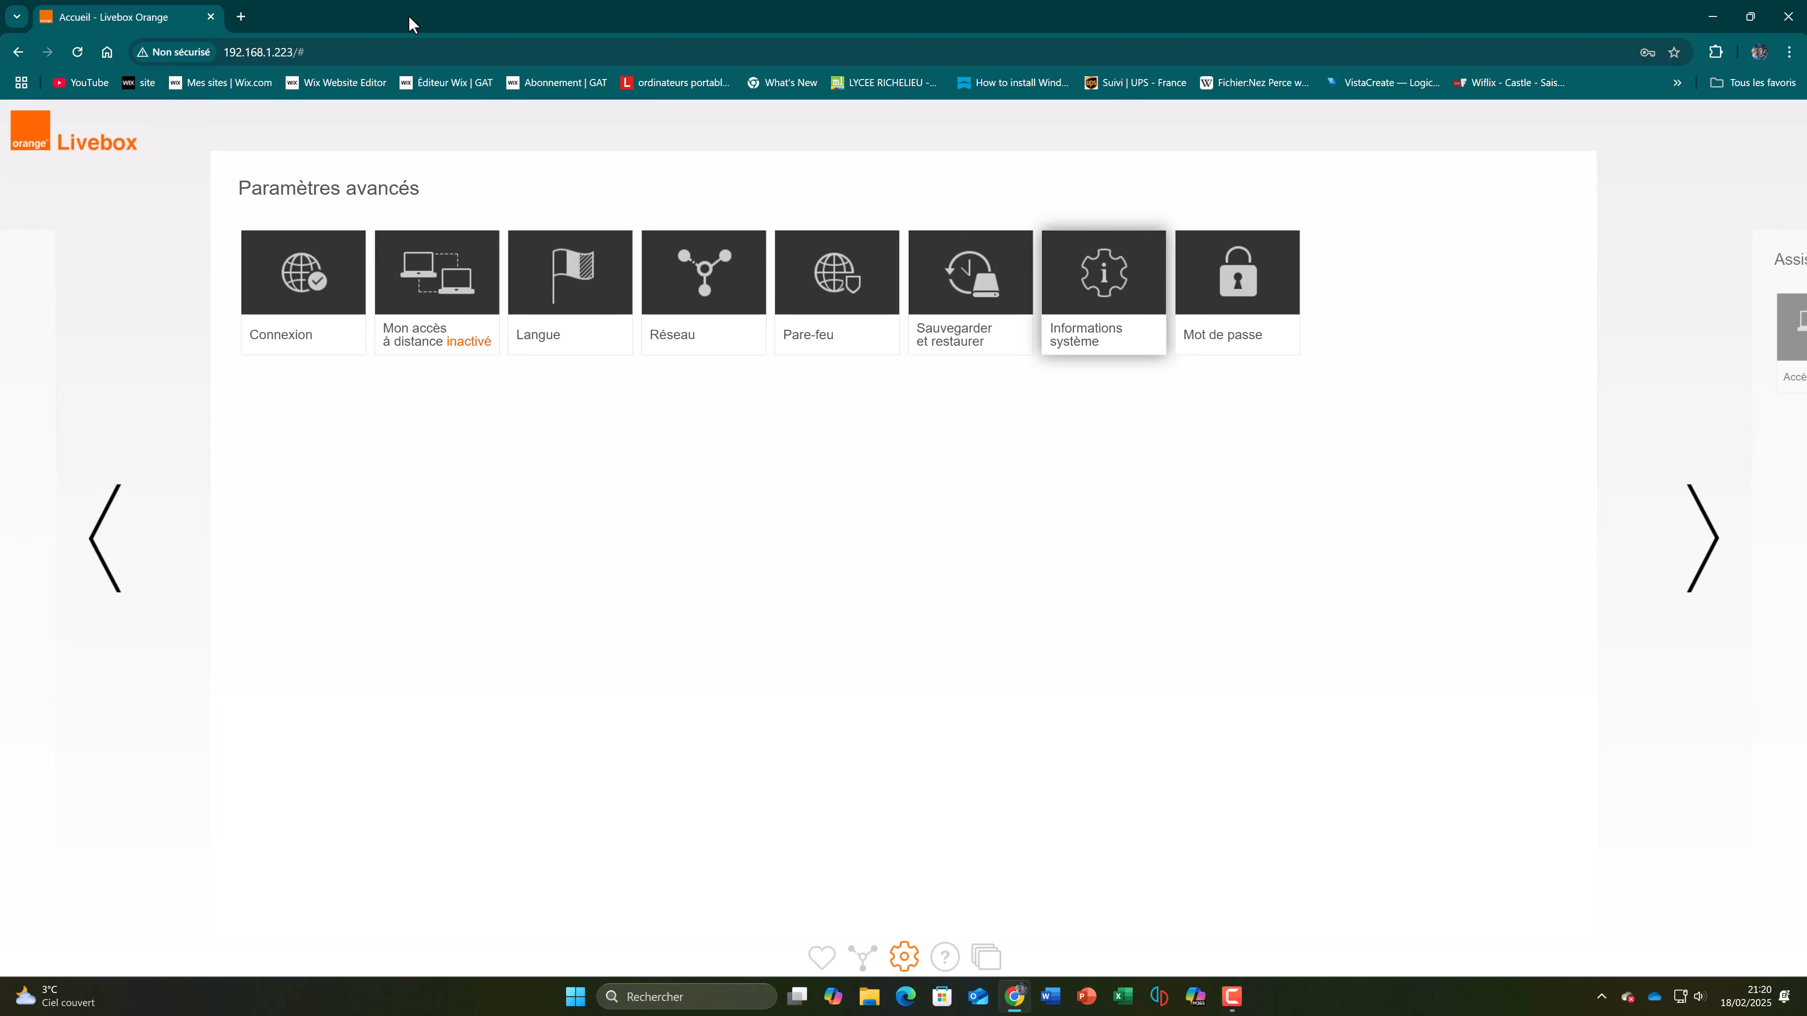
Step: Search the web for "no ip" in a new browser tab, open the No-IP website and dismiss the translation pop-up
click(242, 16)
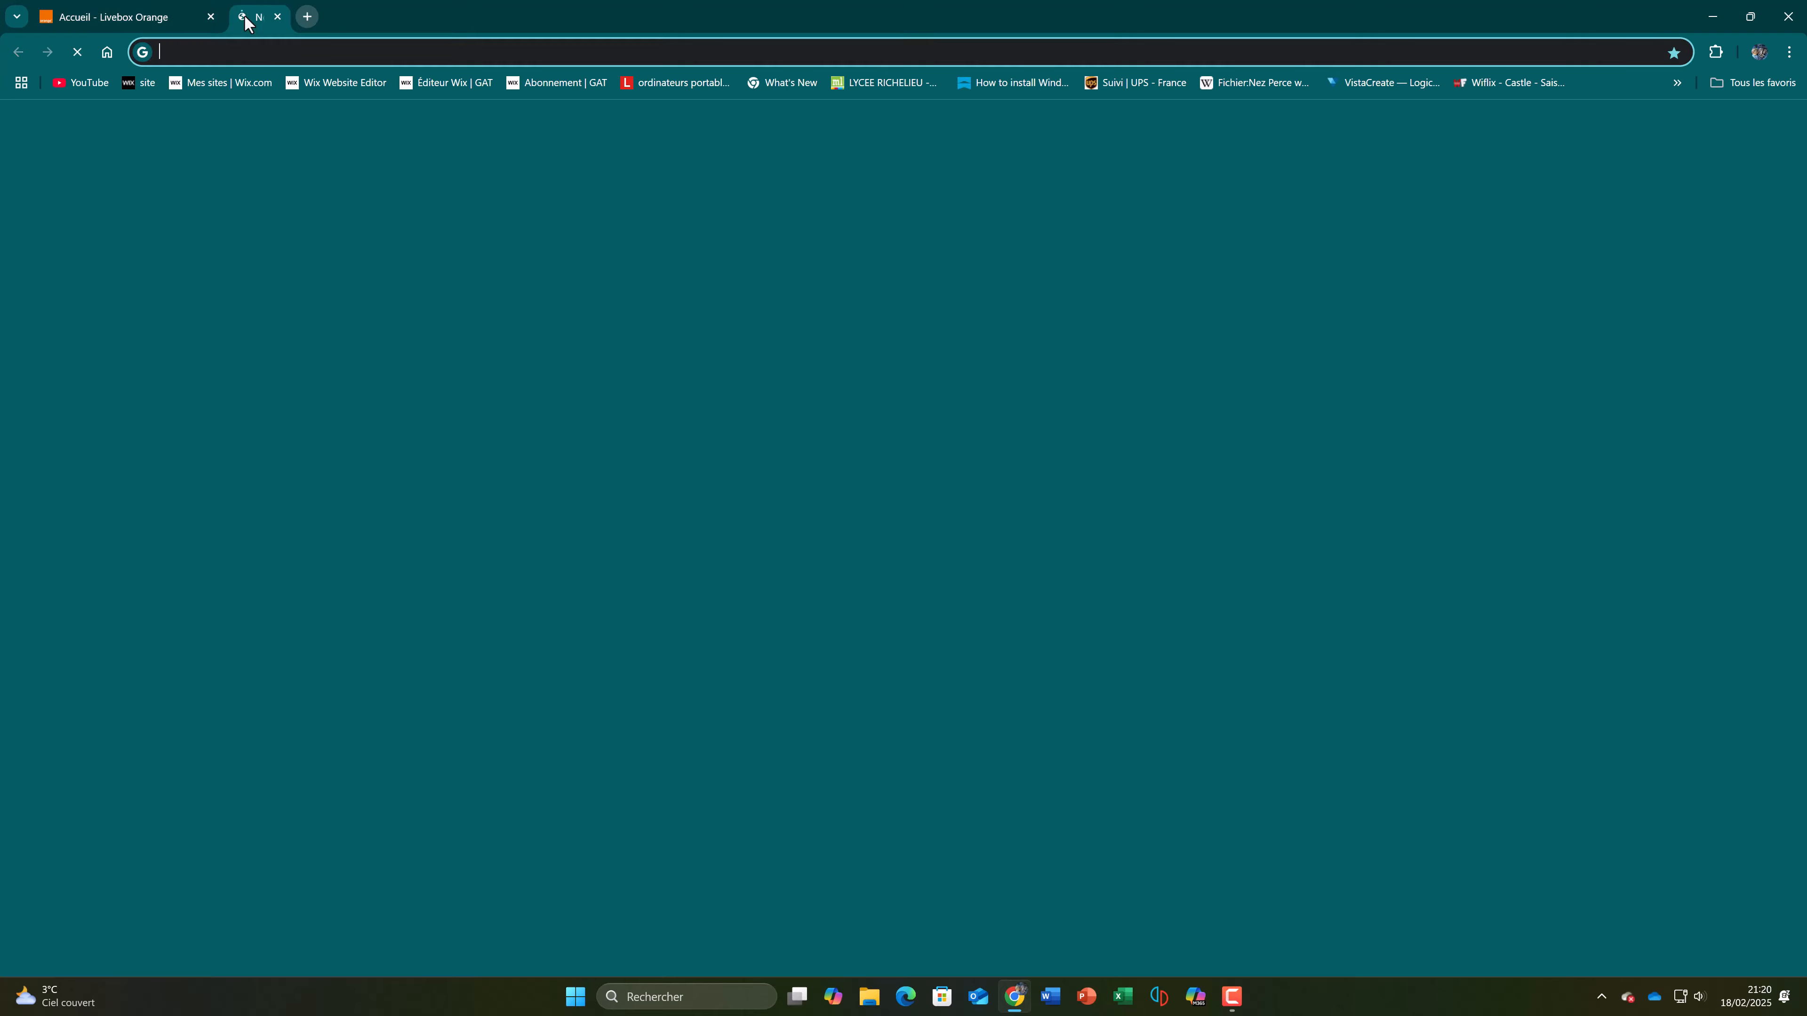
text(no ip)
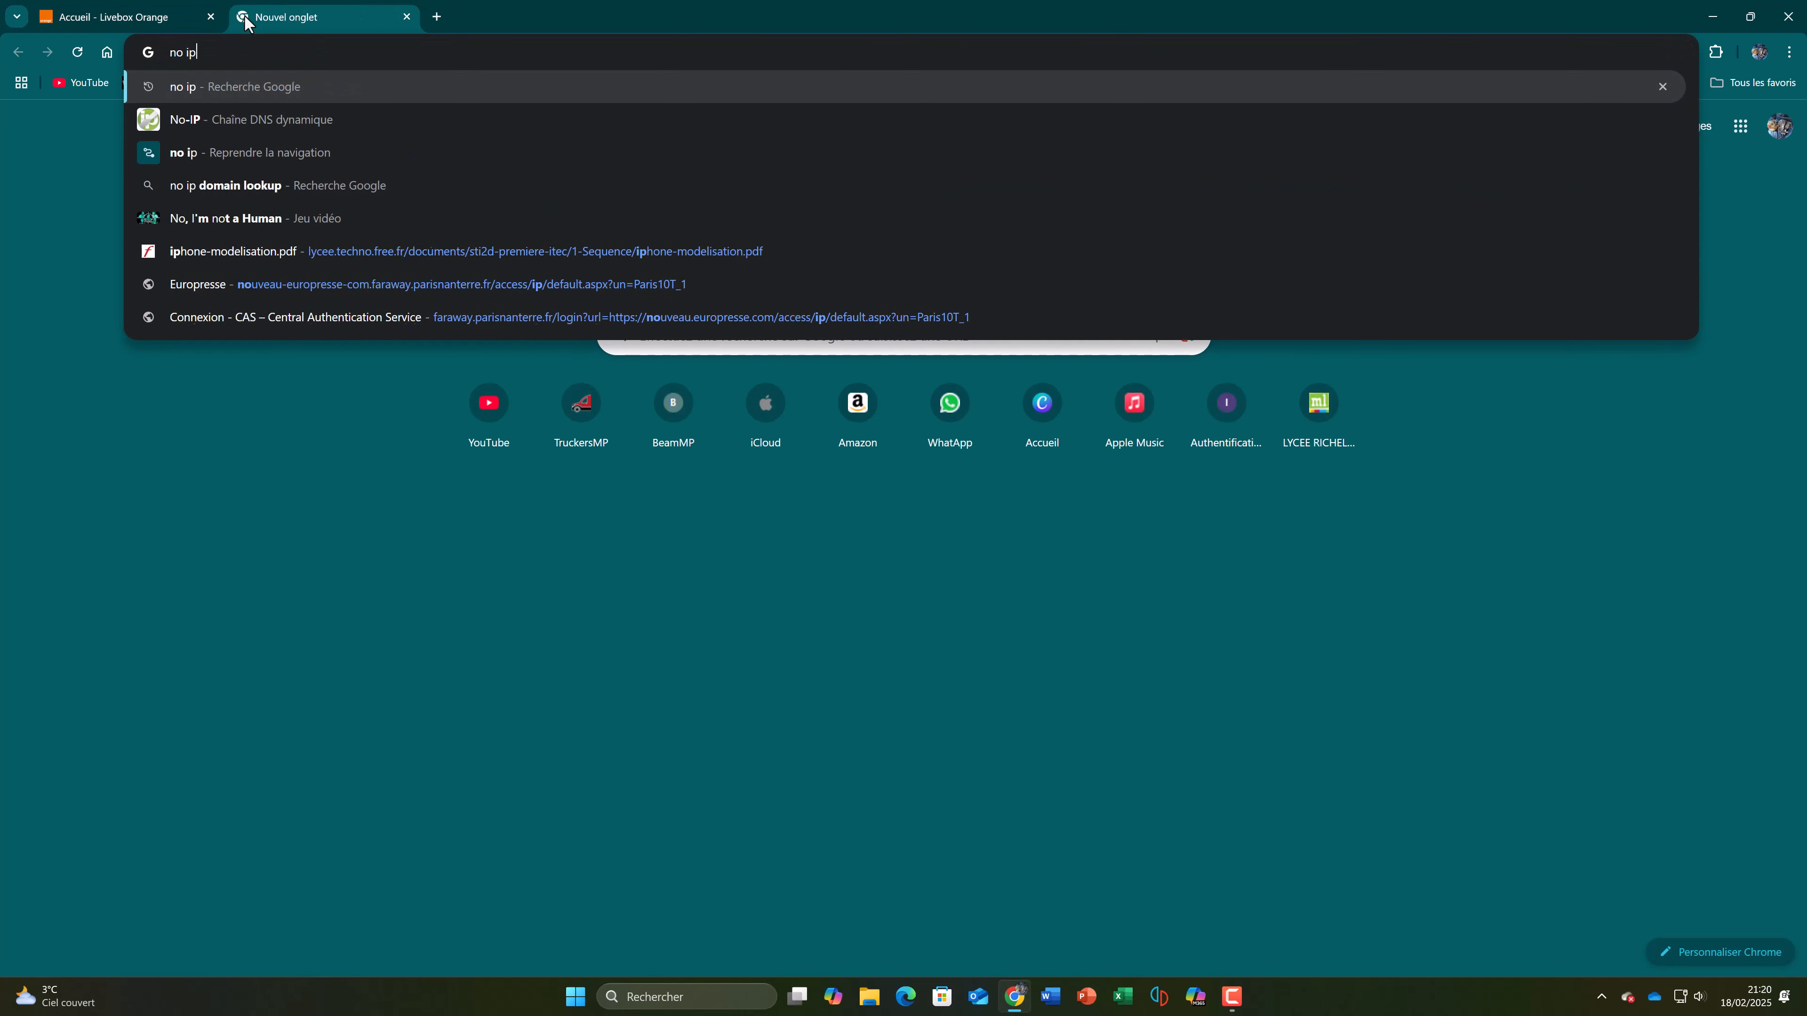
key(Return)
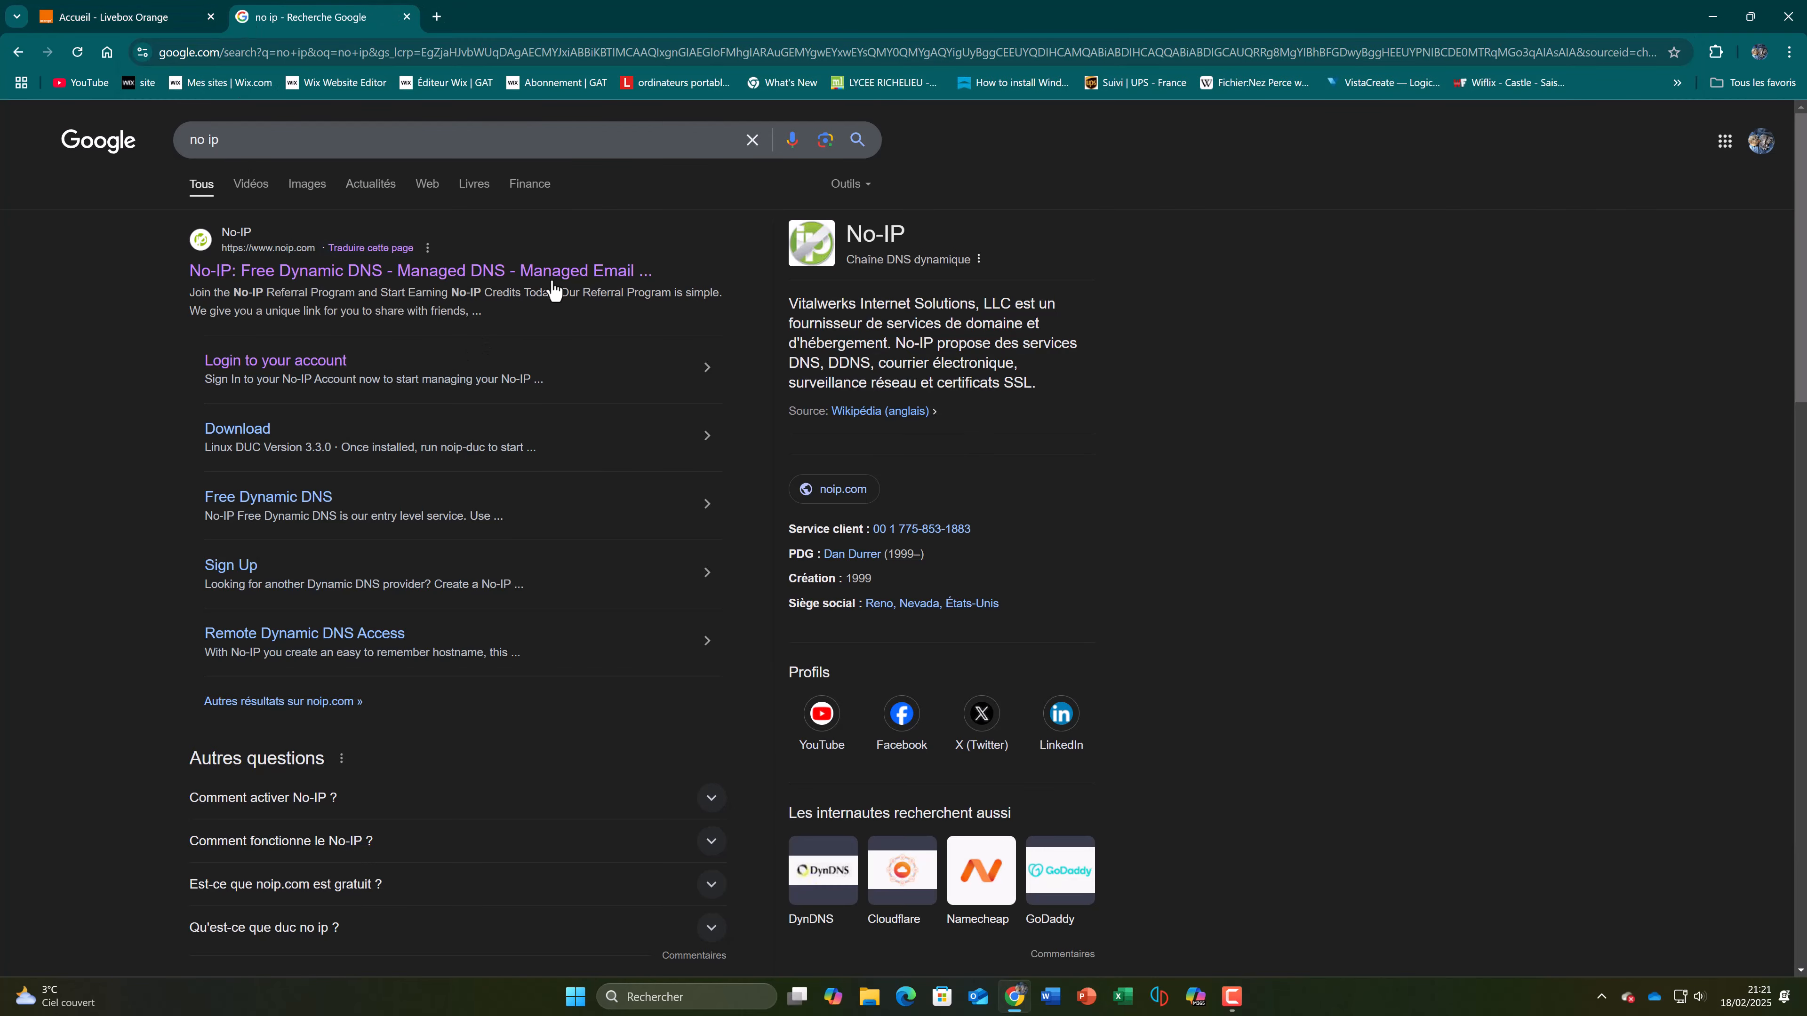
click(552, 280)
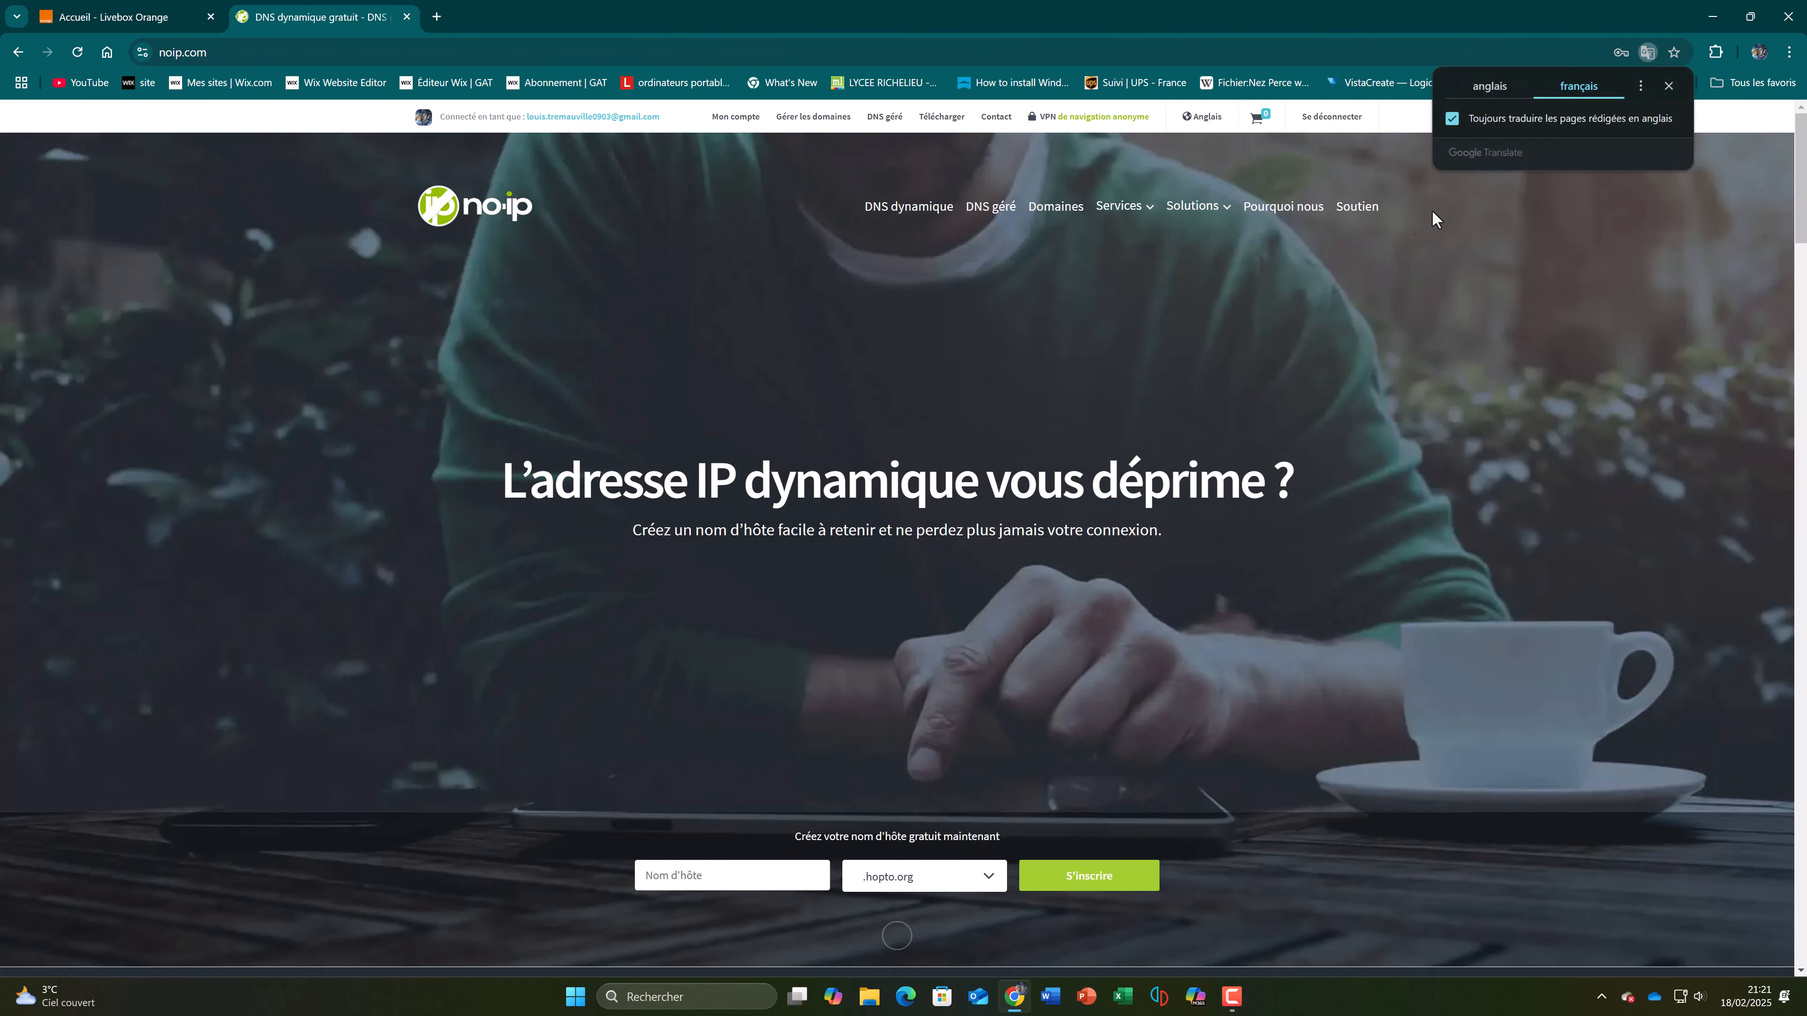
click(1666, 86)
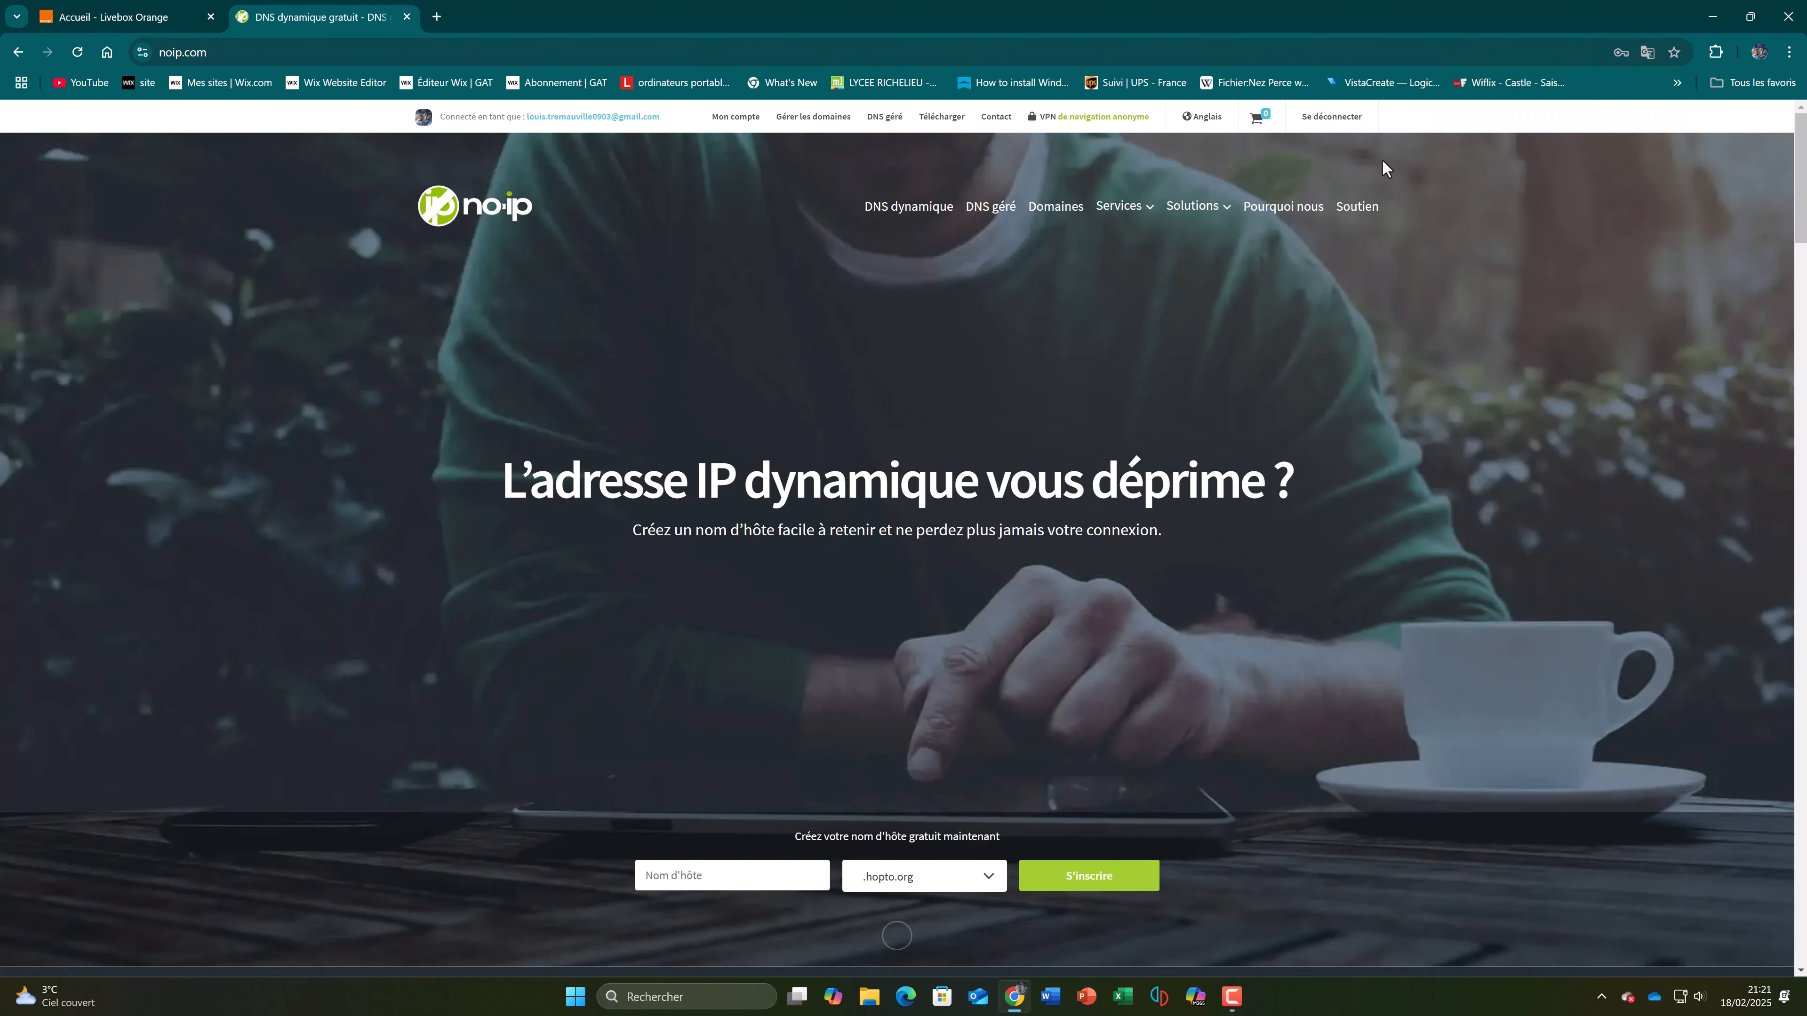
Step: Sign out of the No-IP account and sign back in with the prefilled credentials
click(1336, 118)
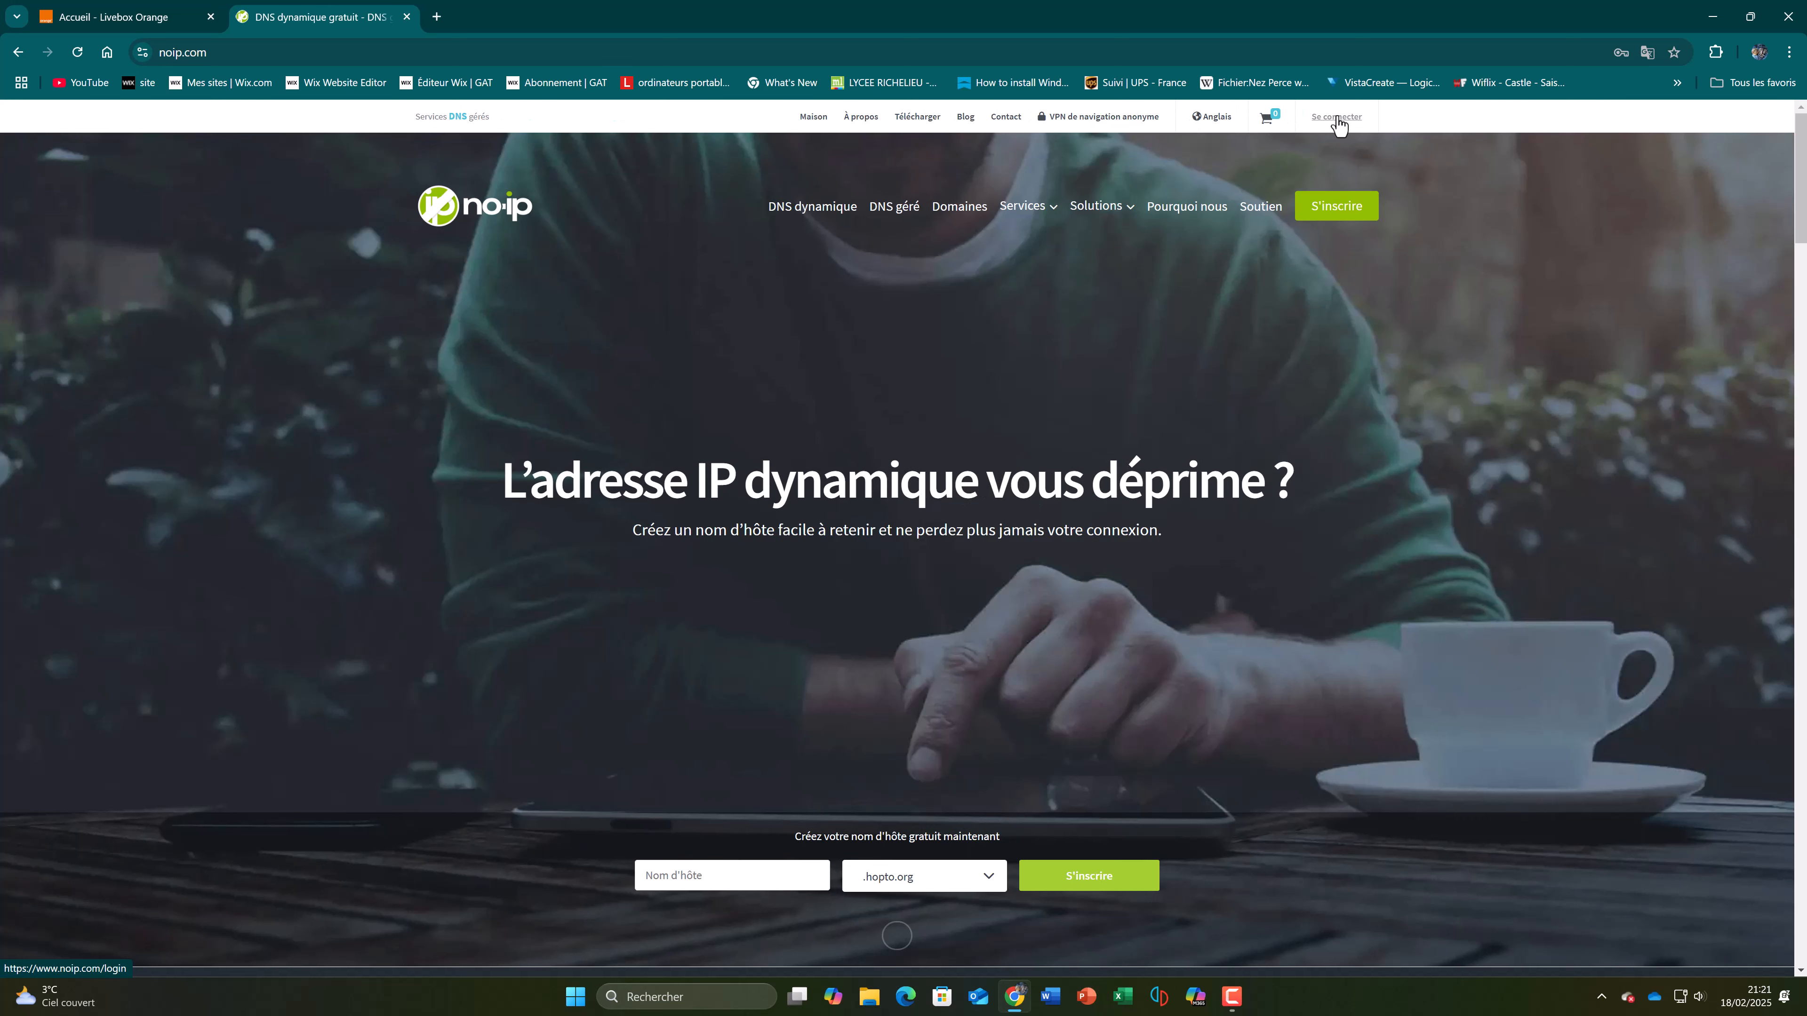
click(1339, 118)
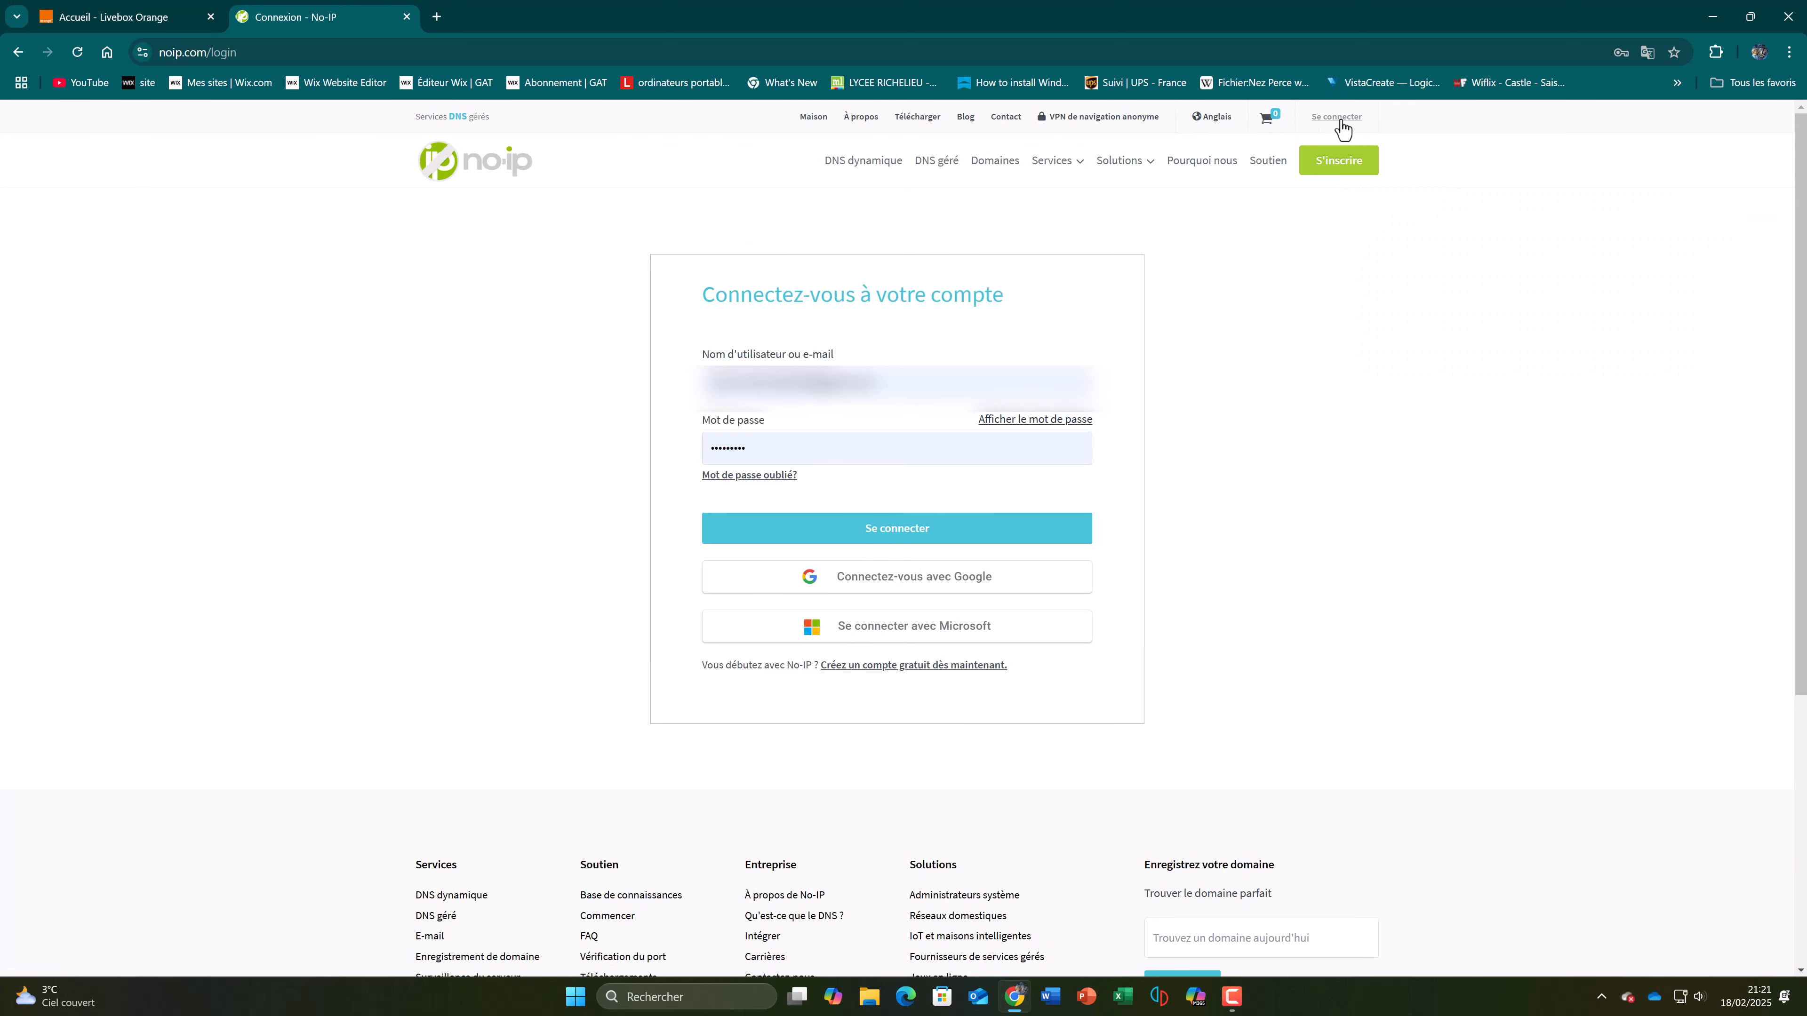
click(967, 544)
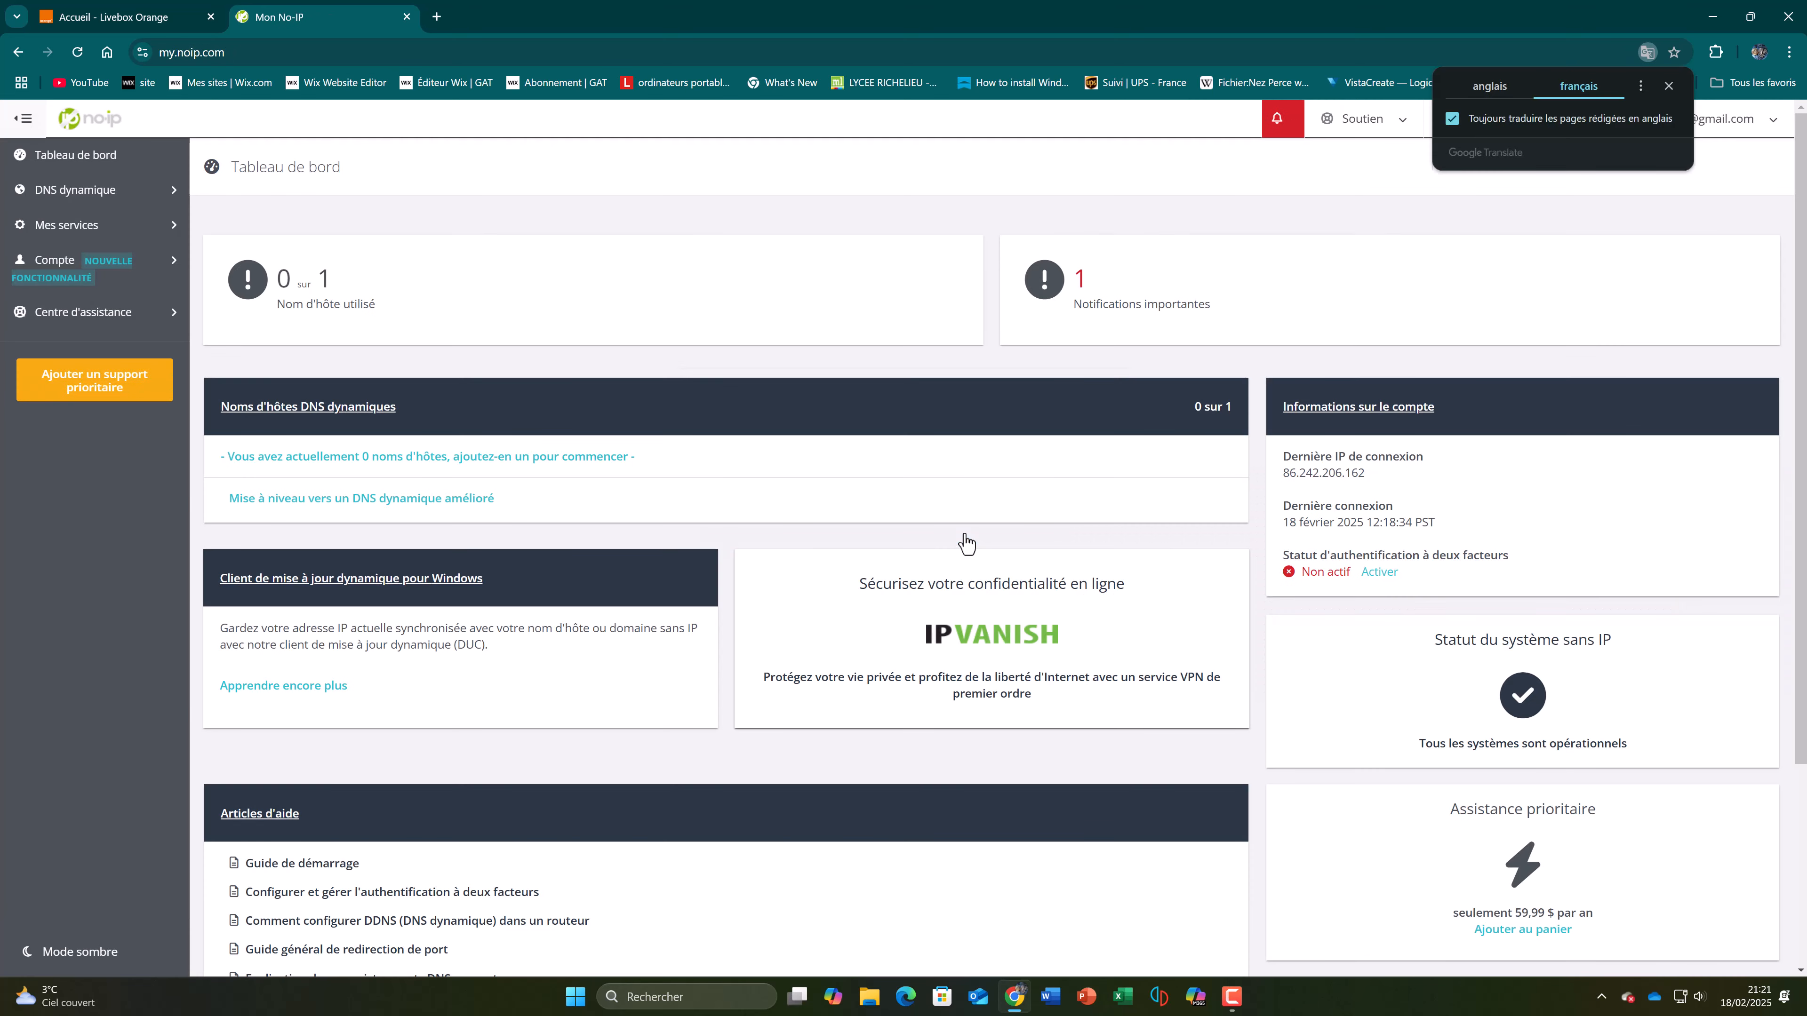
Step: Start a new No-IP dynamic DNS hostname named gattvgivardon on the ddns.net domain
click(343, 413)
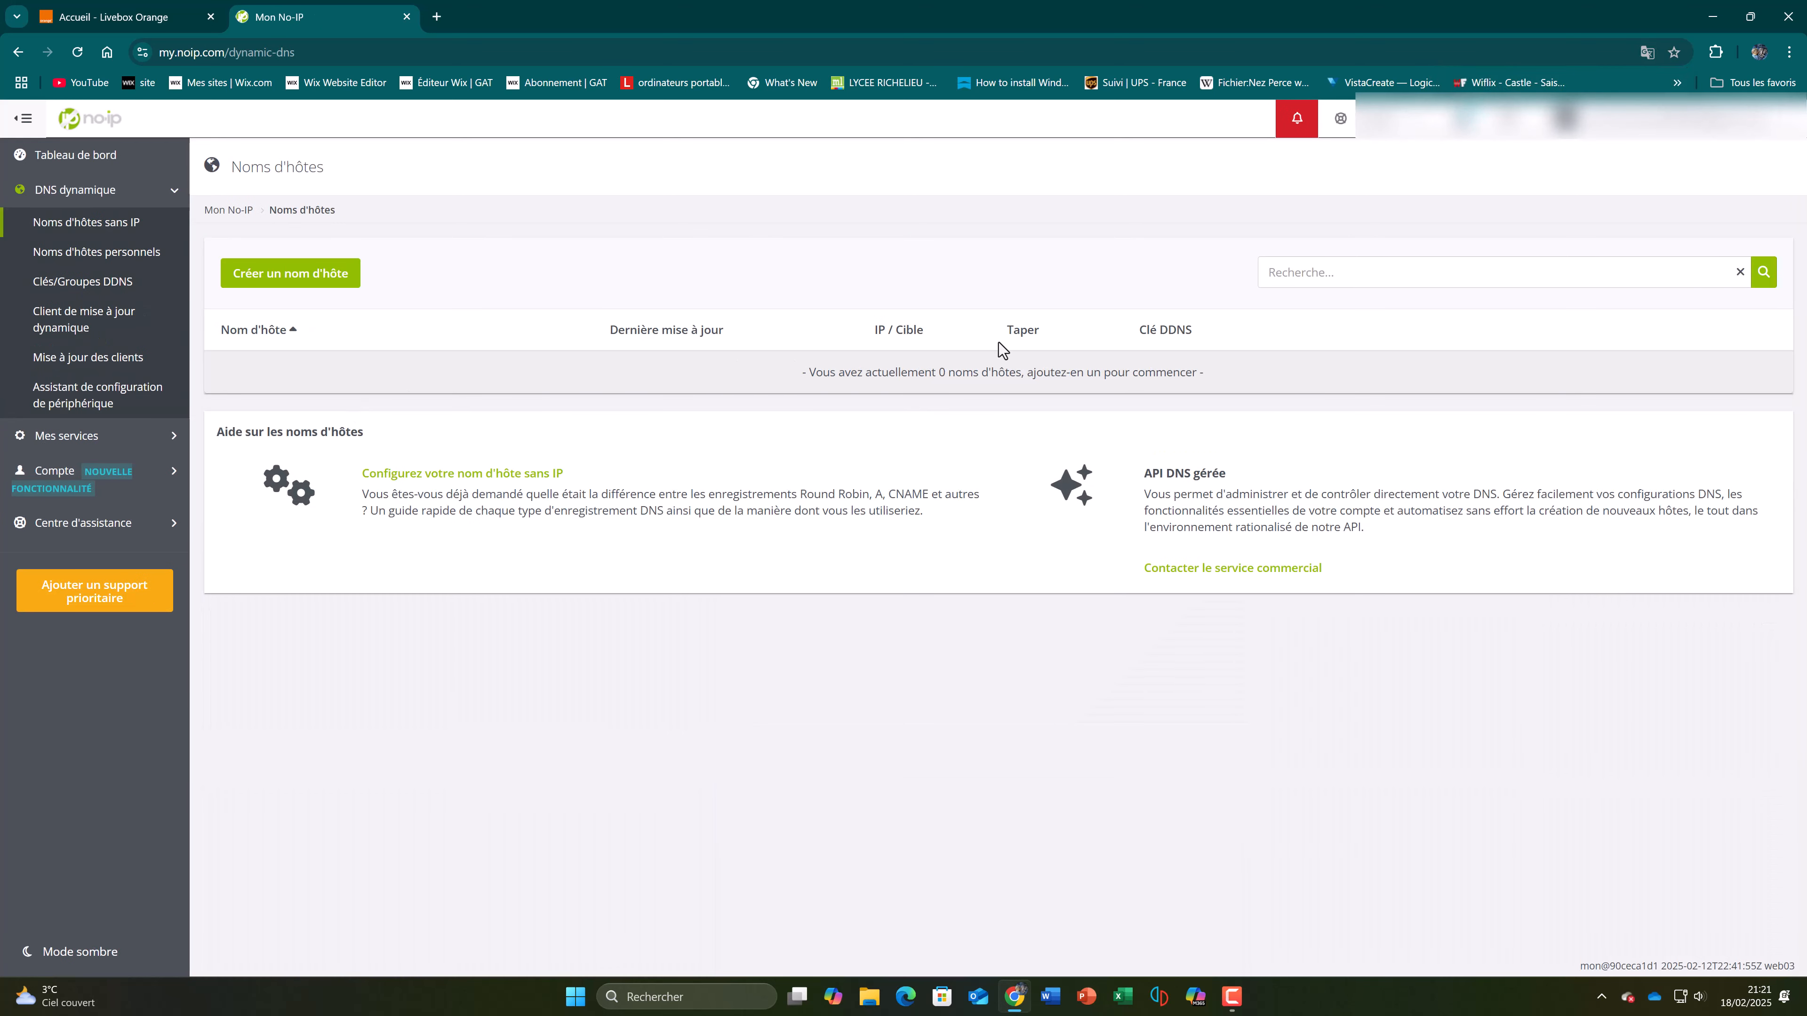
click(322, 288)
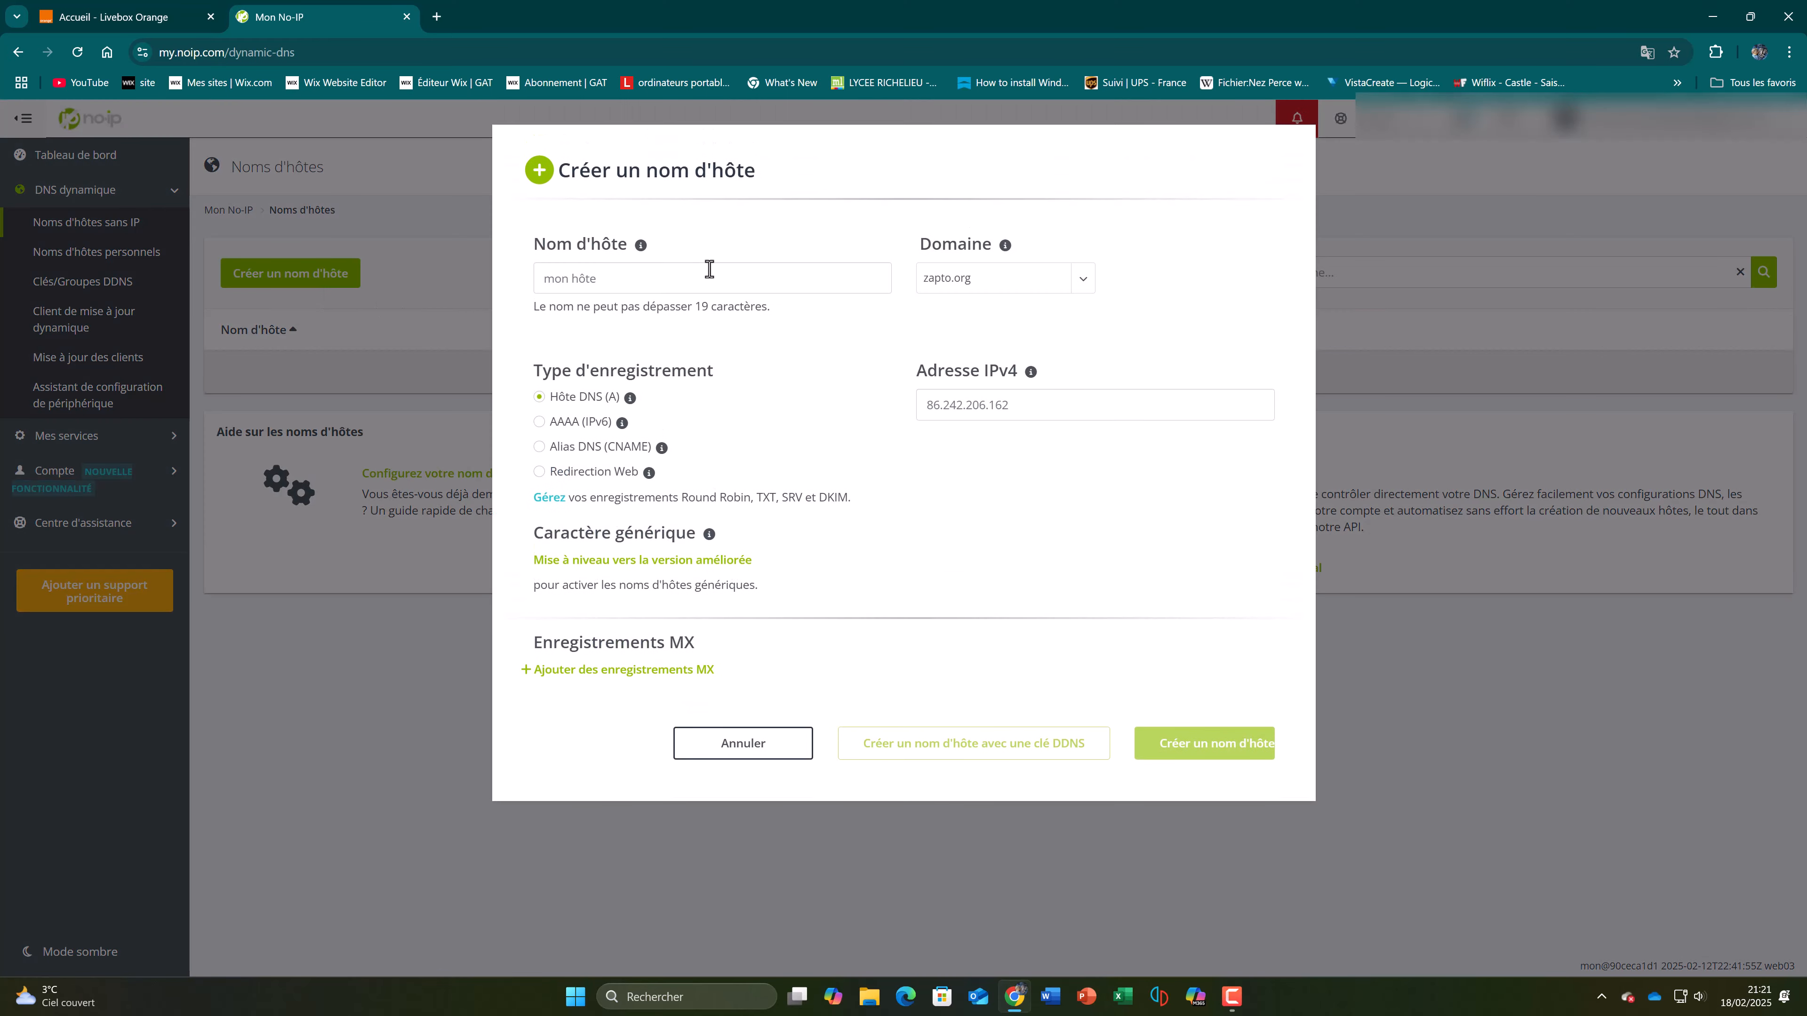
click(710, 269)
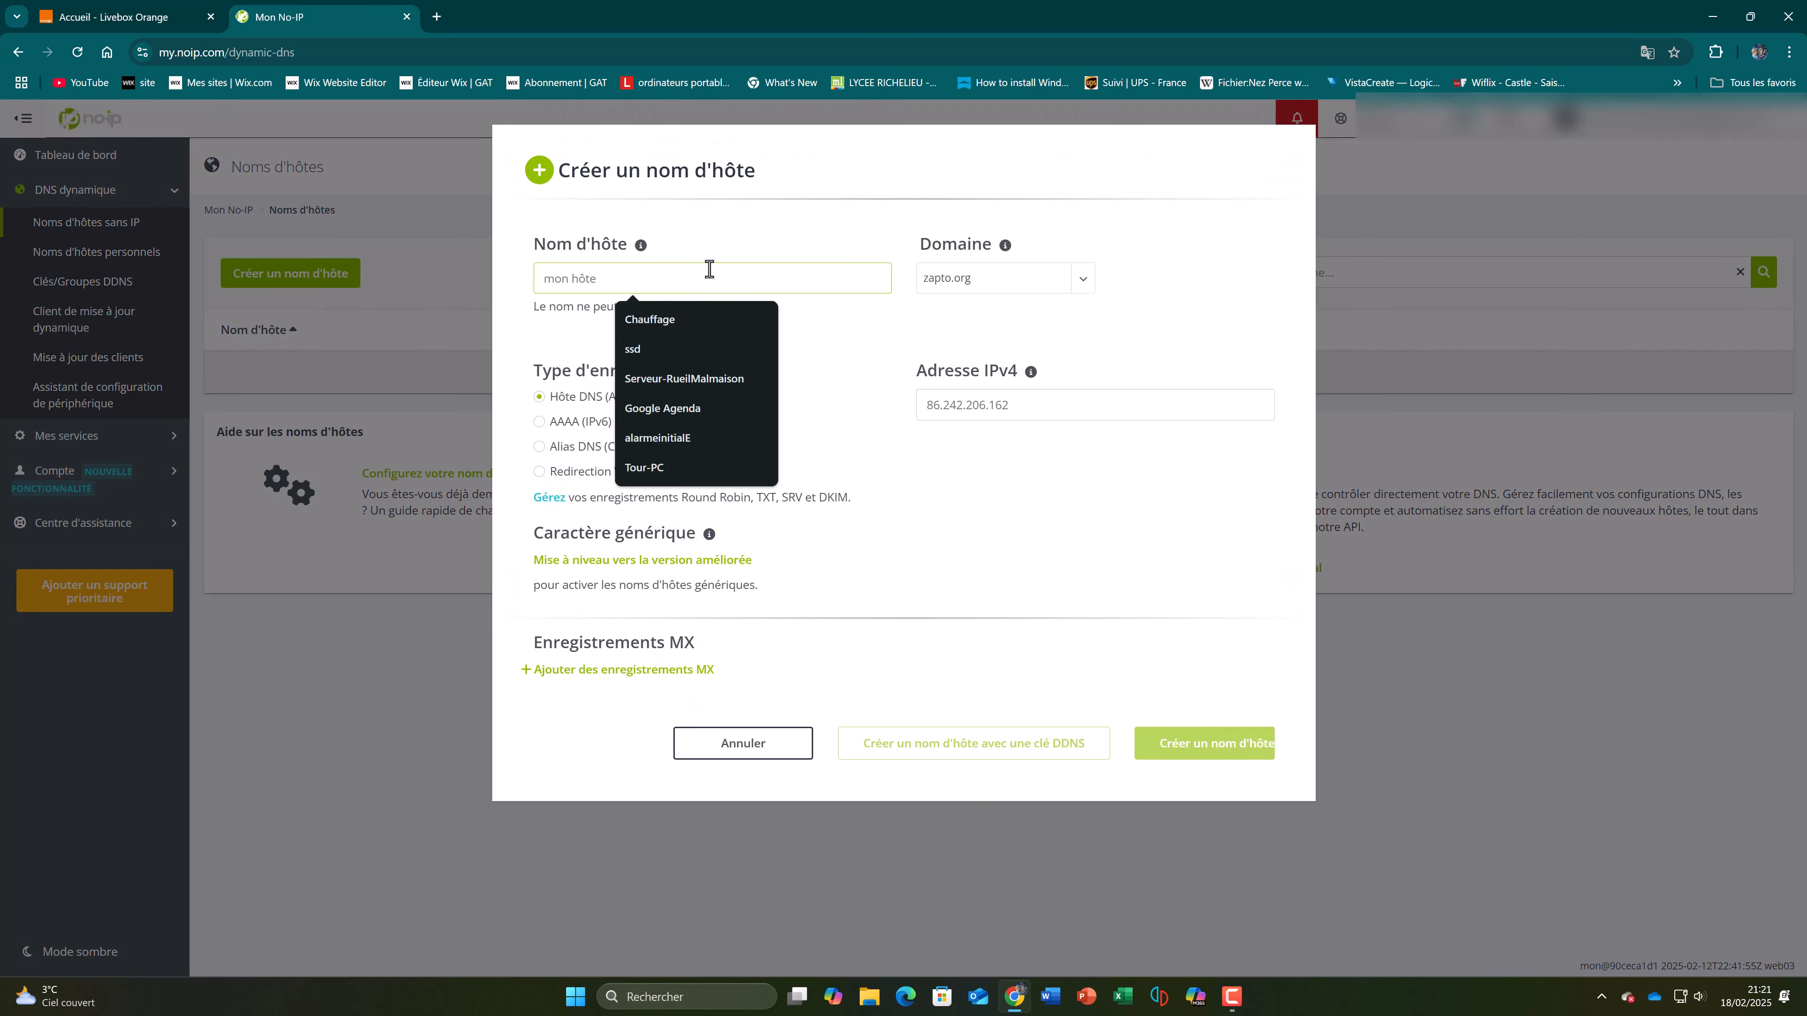
text(cf)
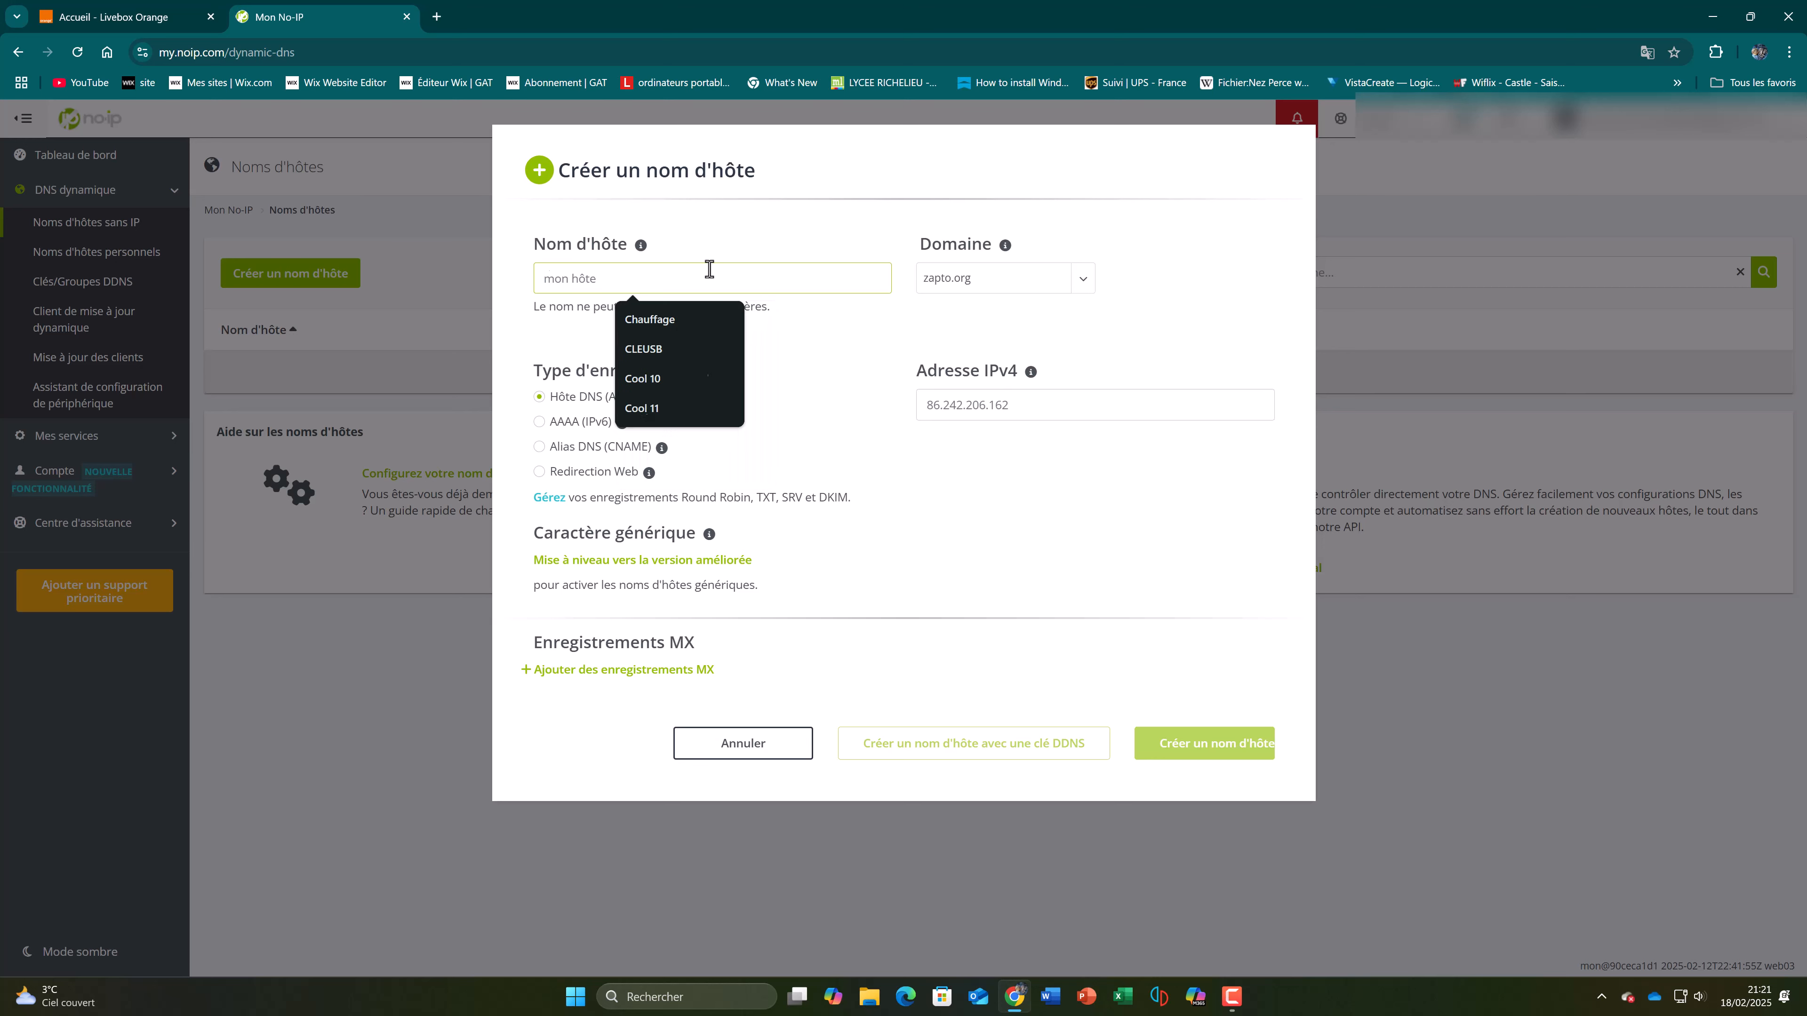
key(BackSpace)
key(BackSpace)
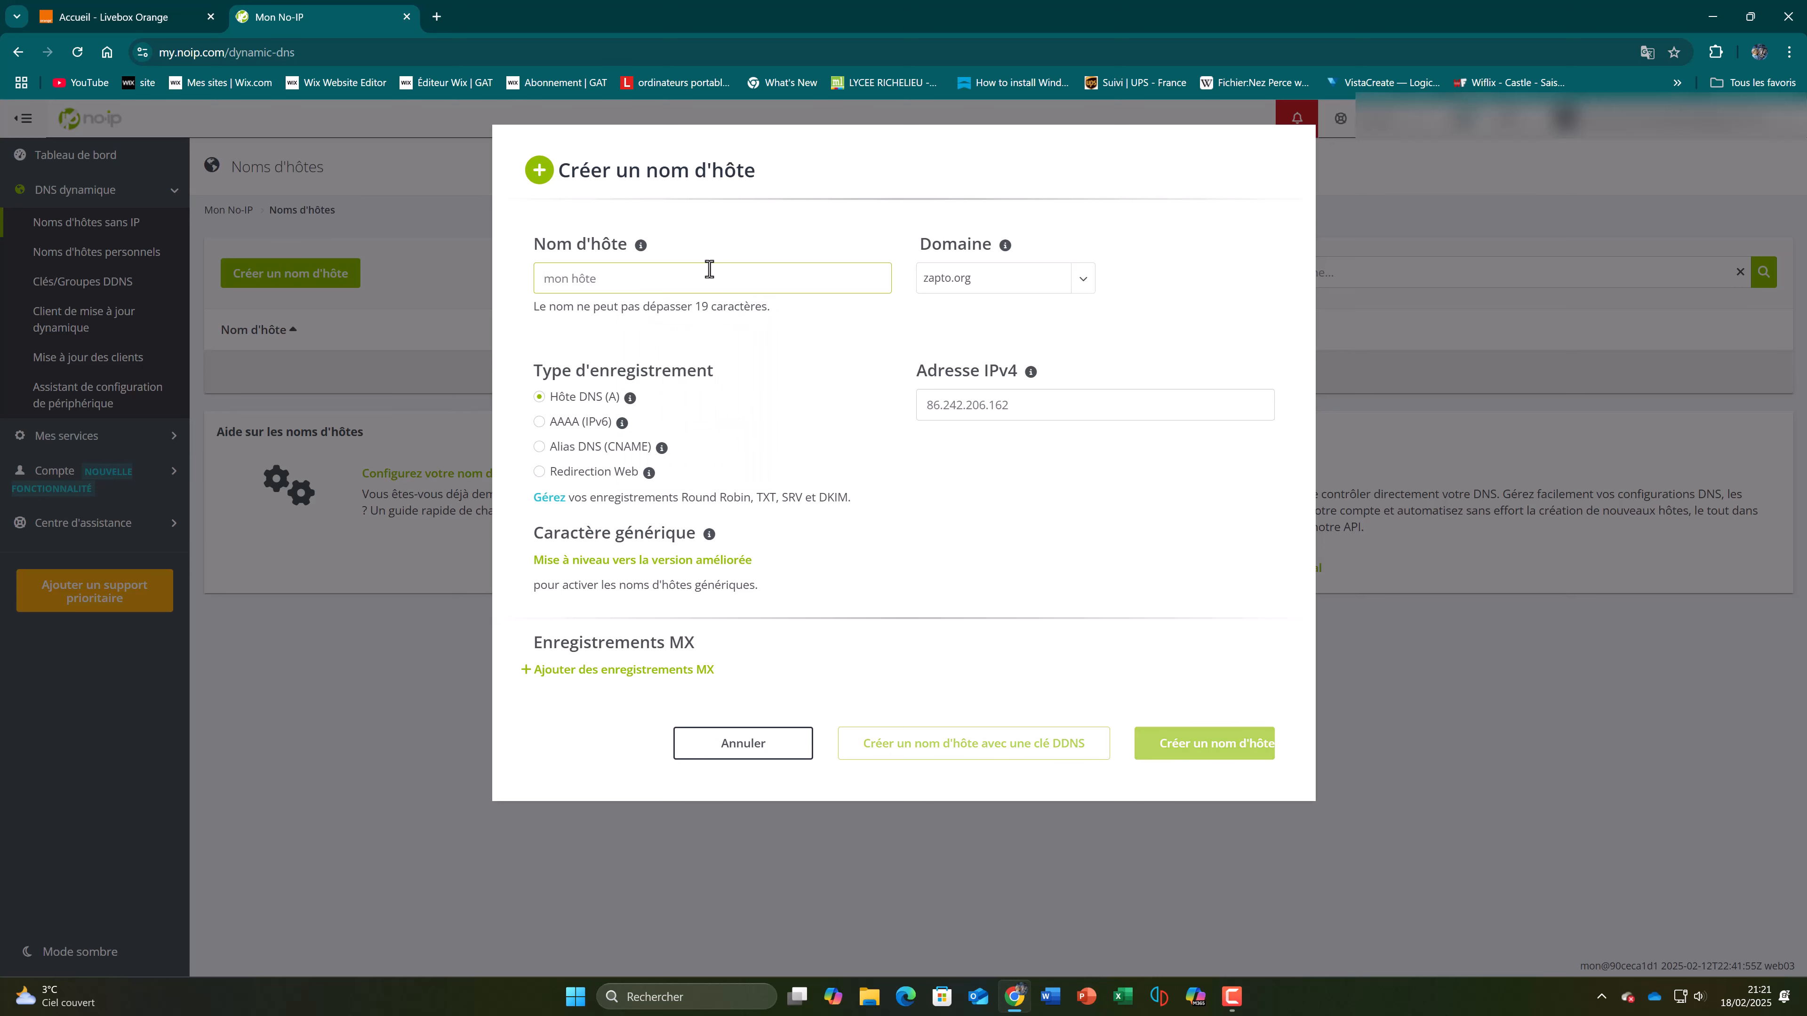
text(gga)
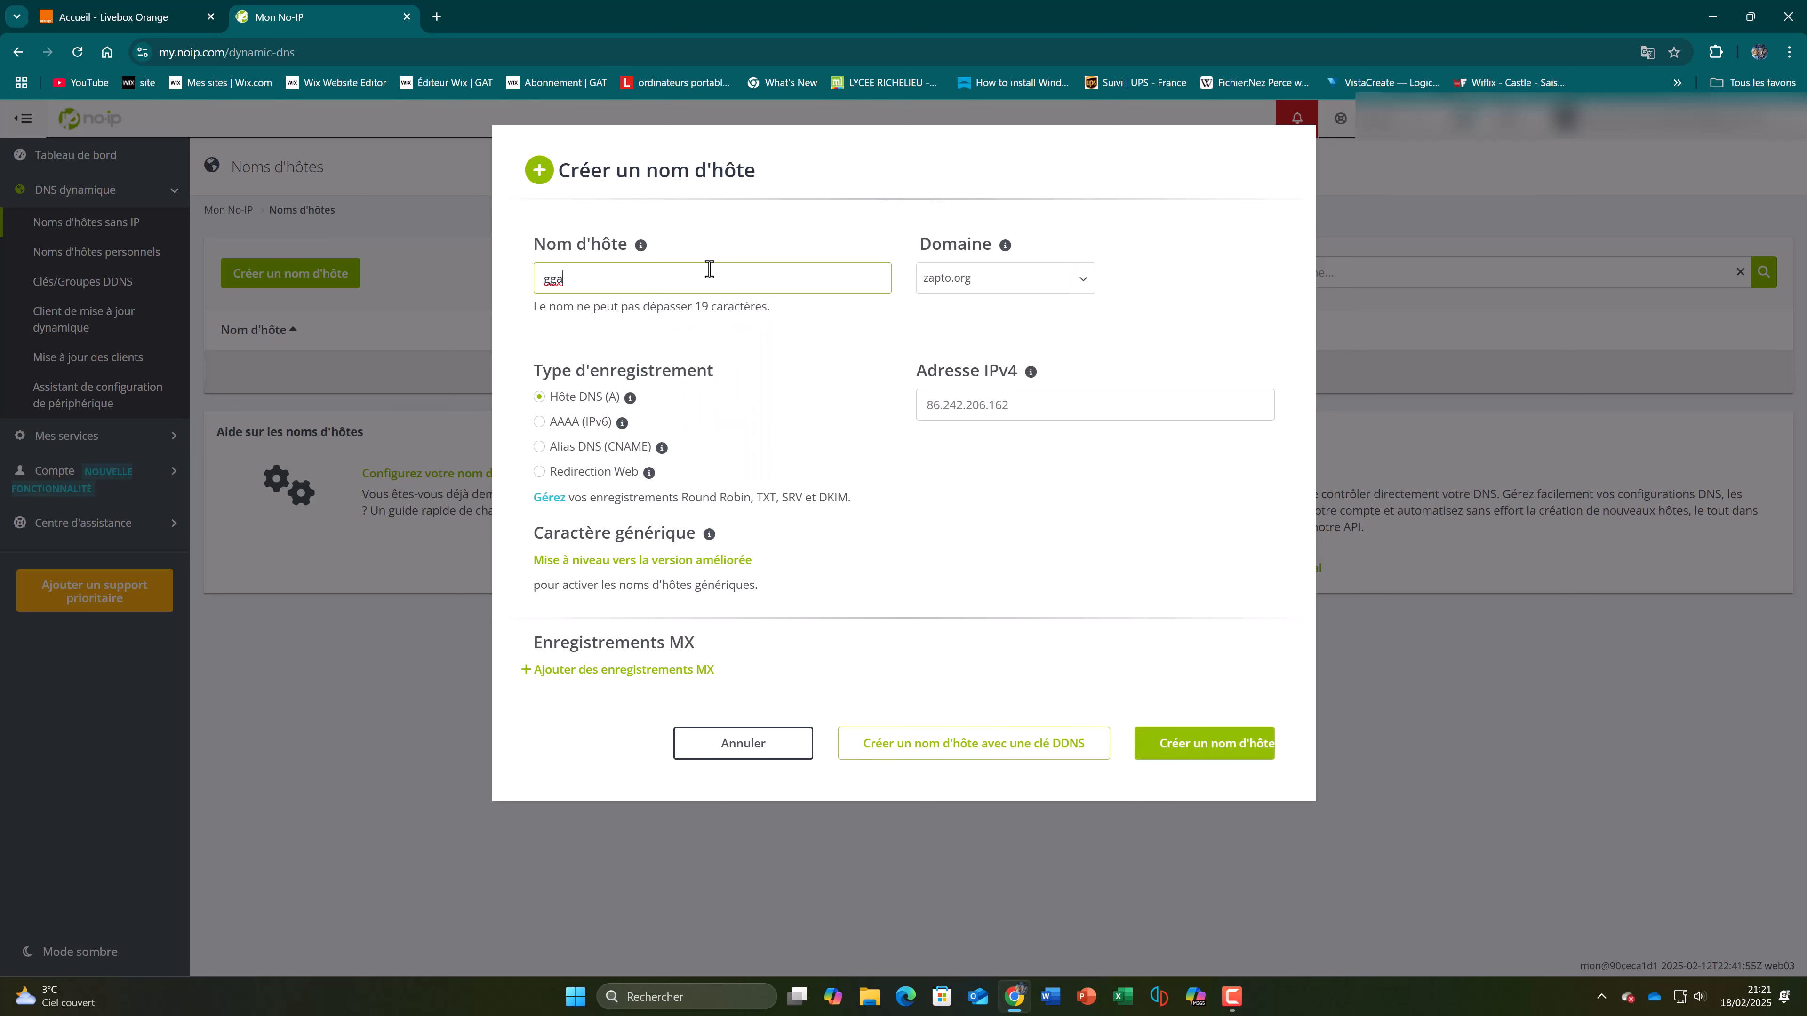
key(BackSpace)
key(BackSpace)
text(attvgivar)
click(1010, 286)
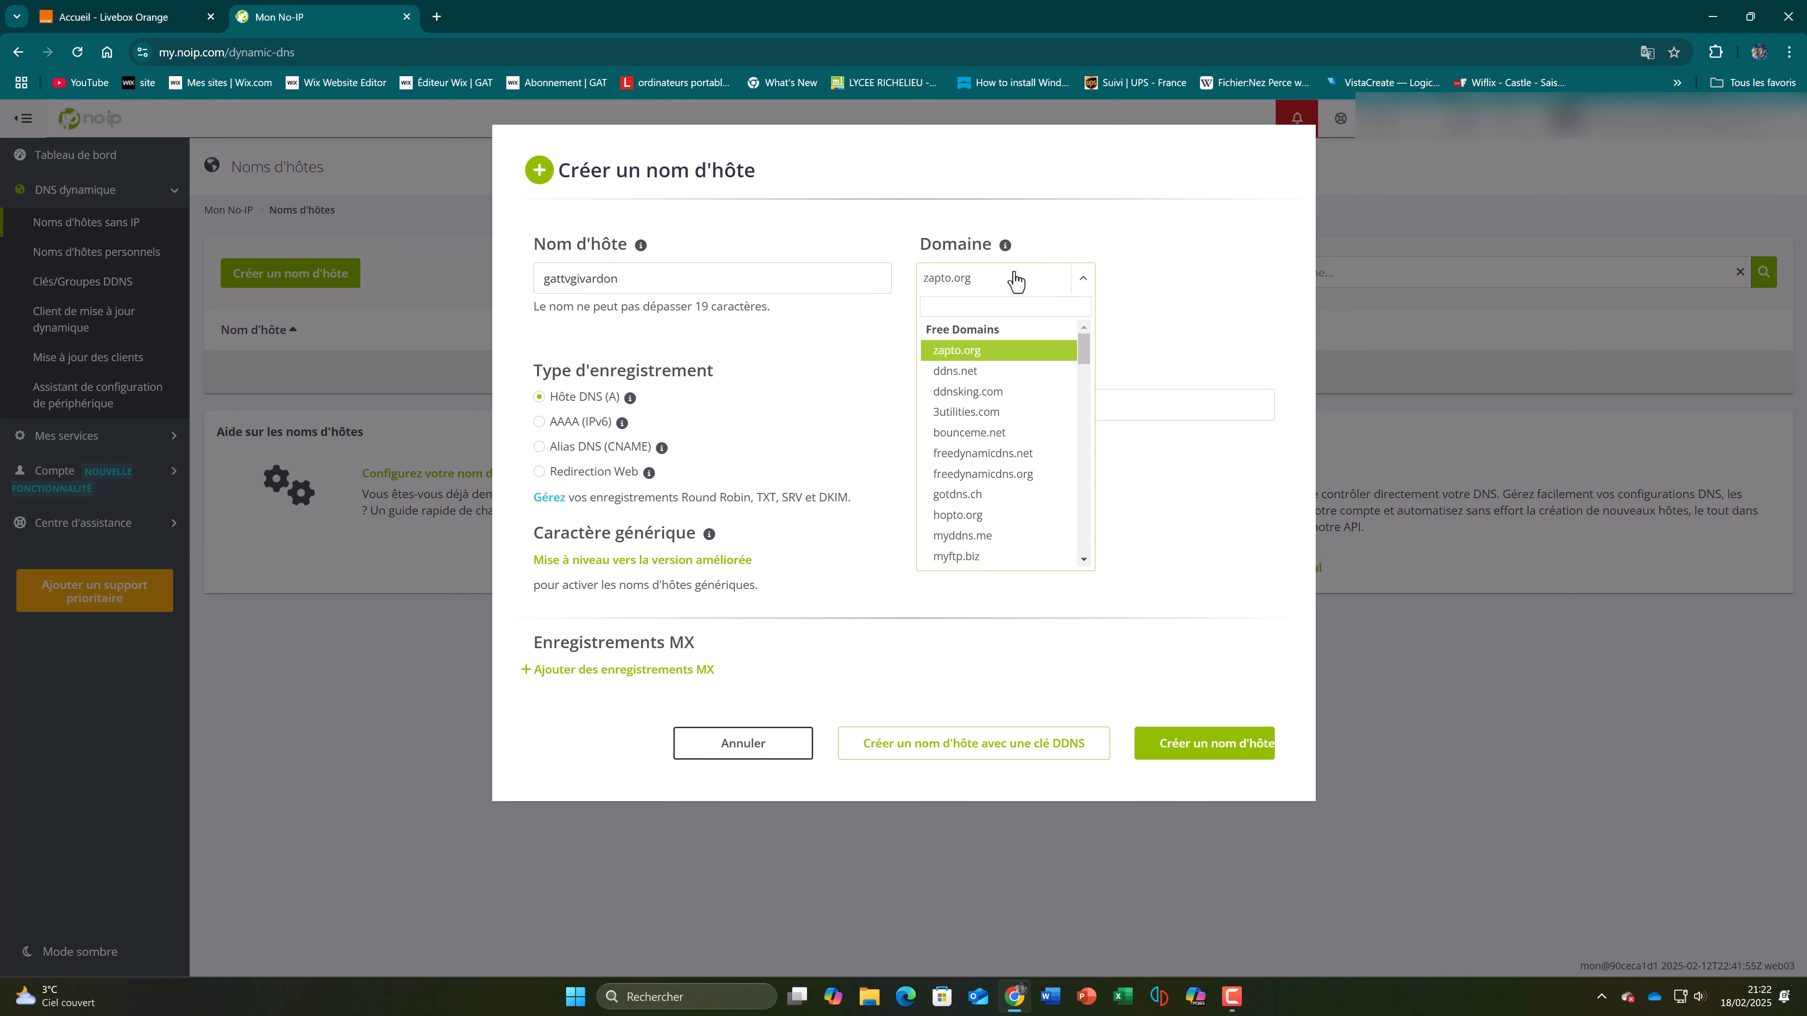
click(1011, 375)
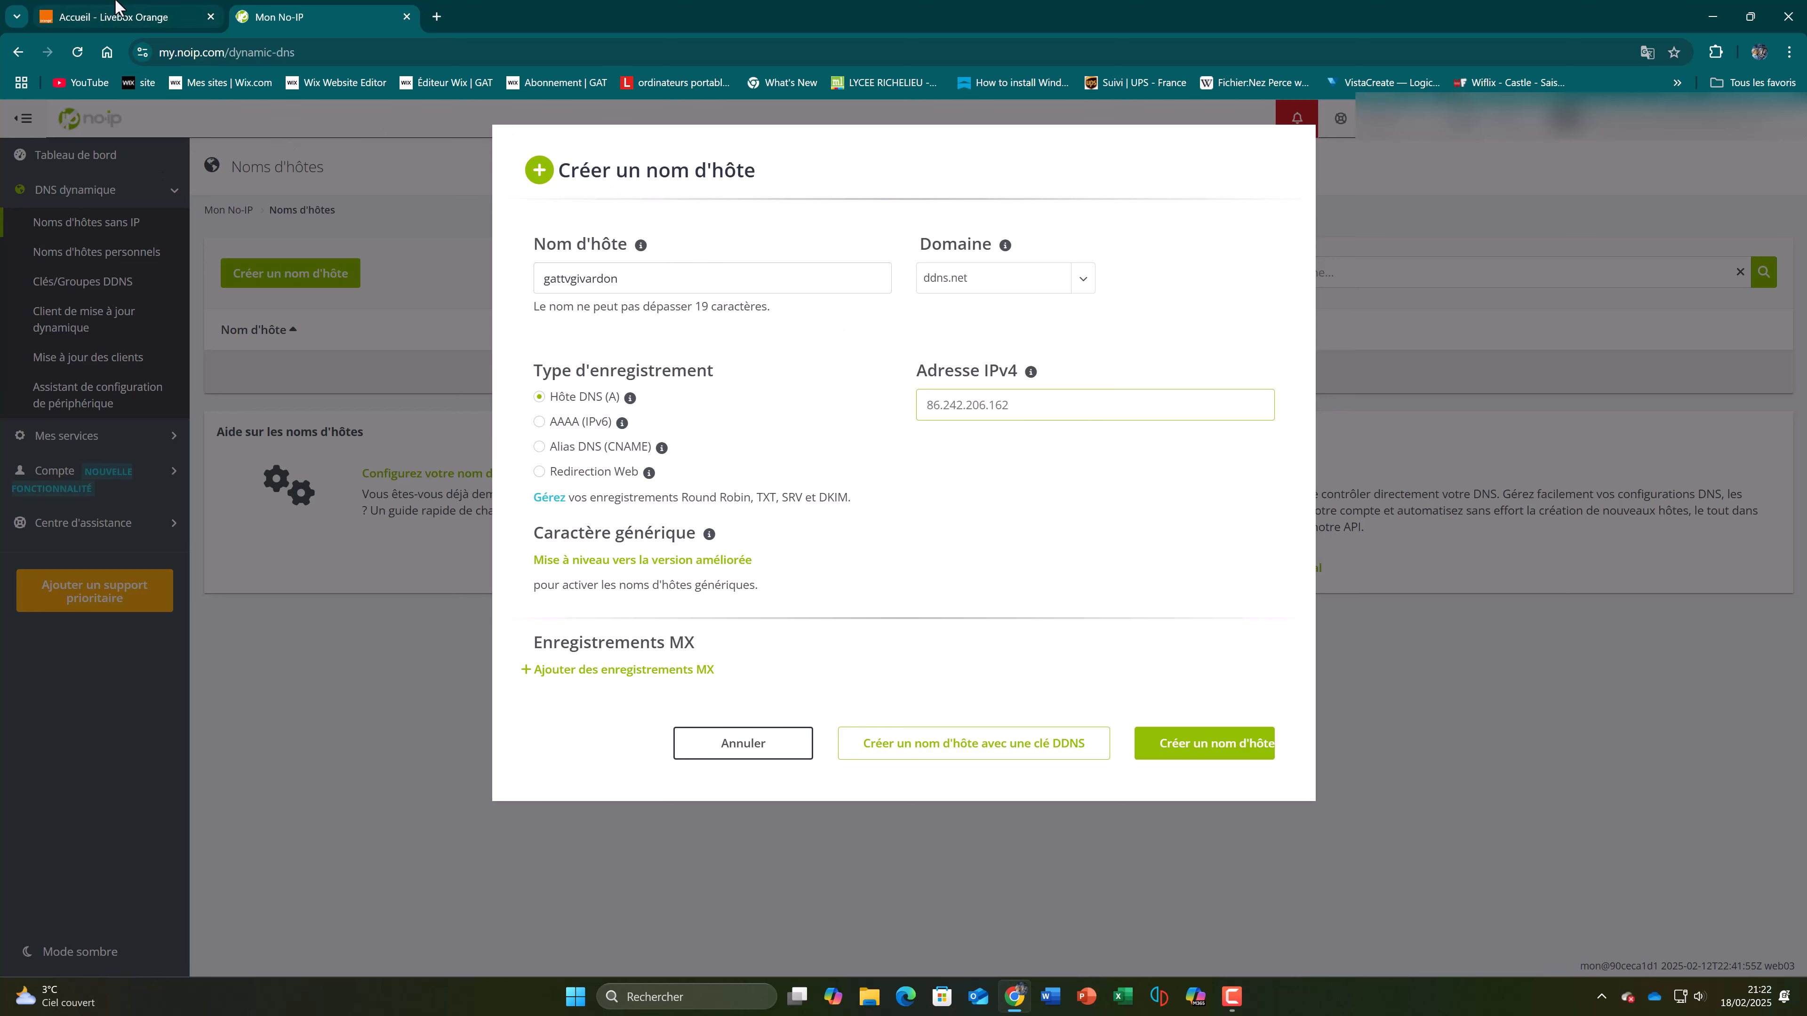
Step: Look up the WAN IPv4 address in the Livebox system information and select its value
click(125, 15)
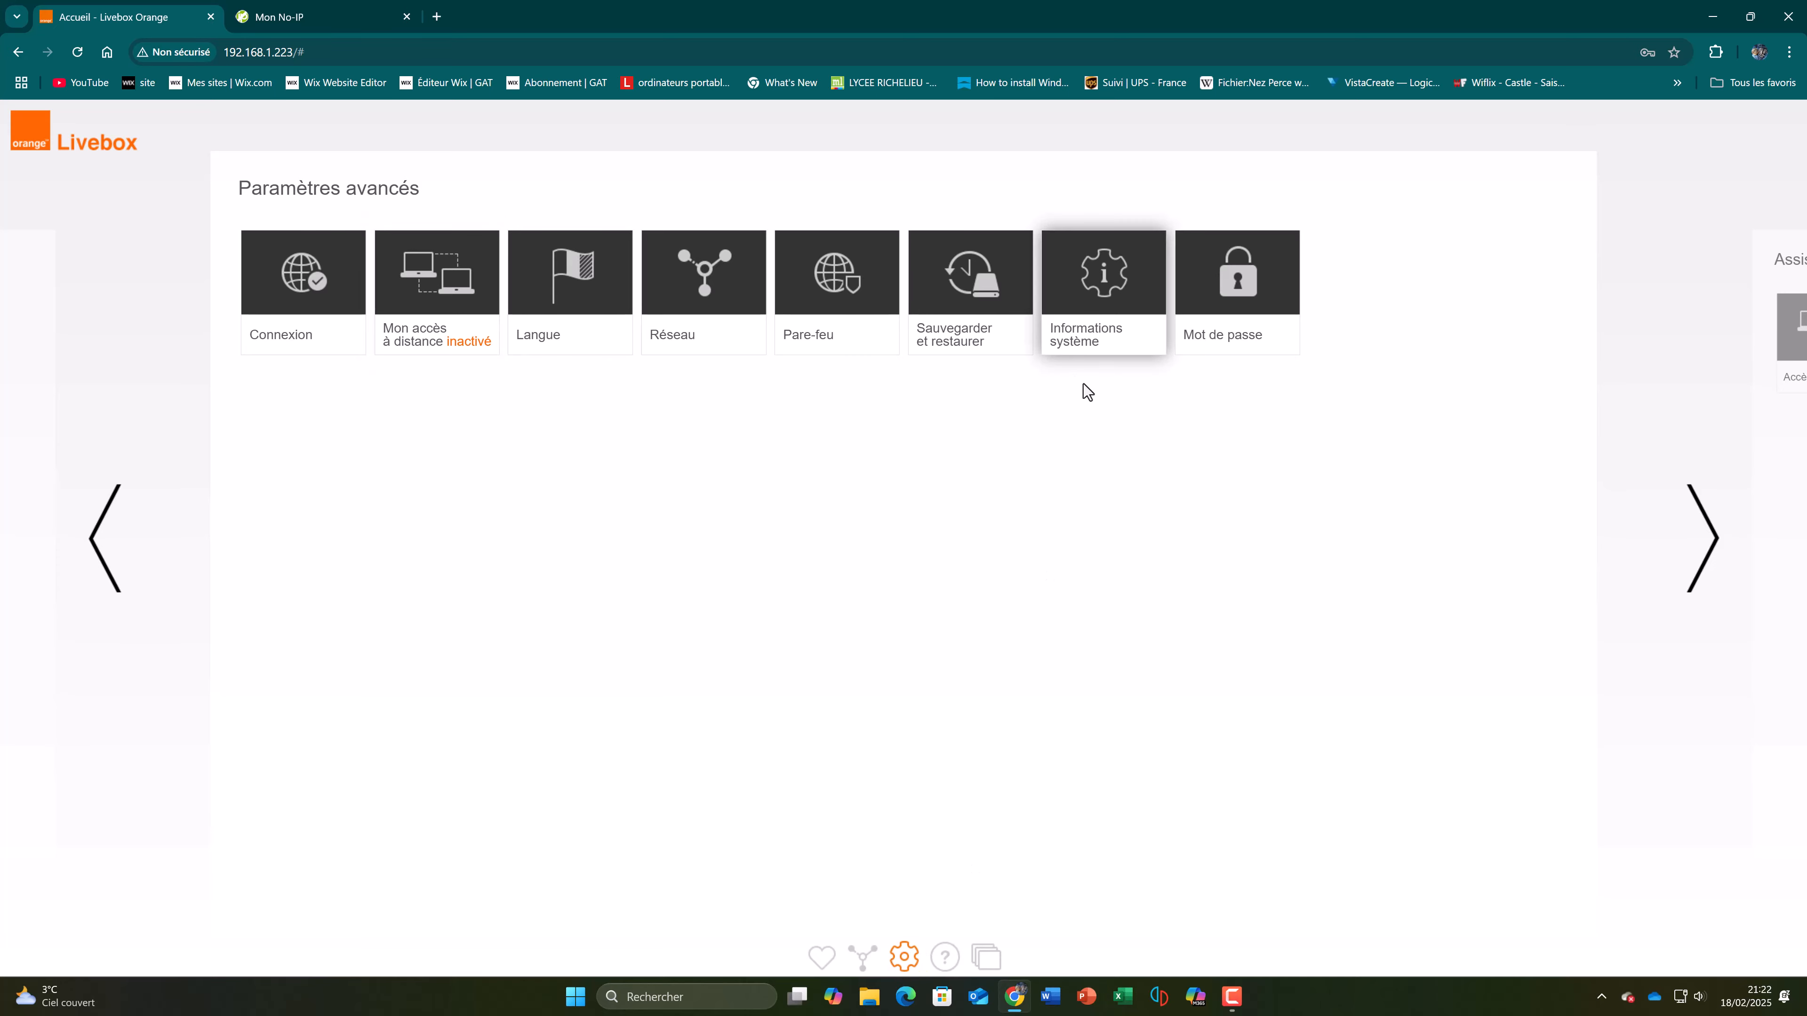
click(1118, 286)
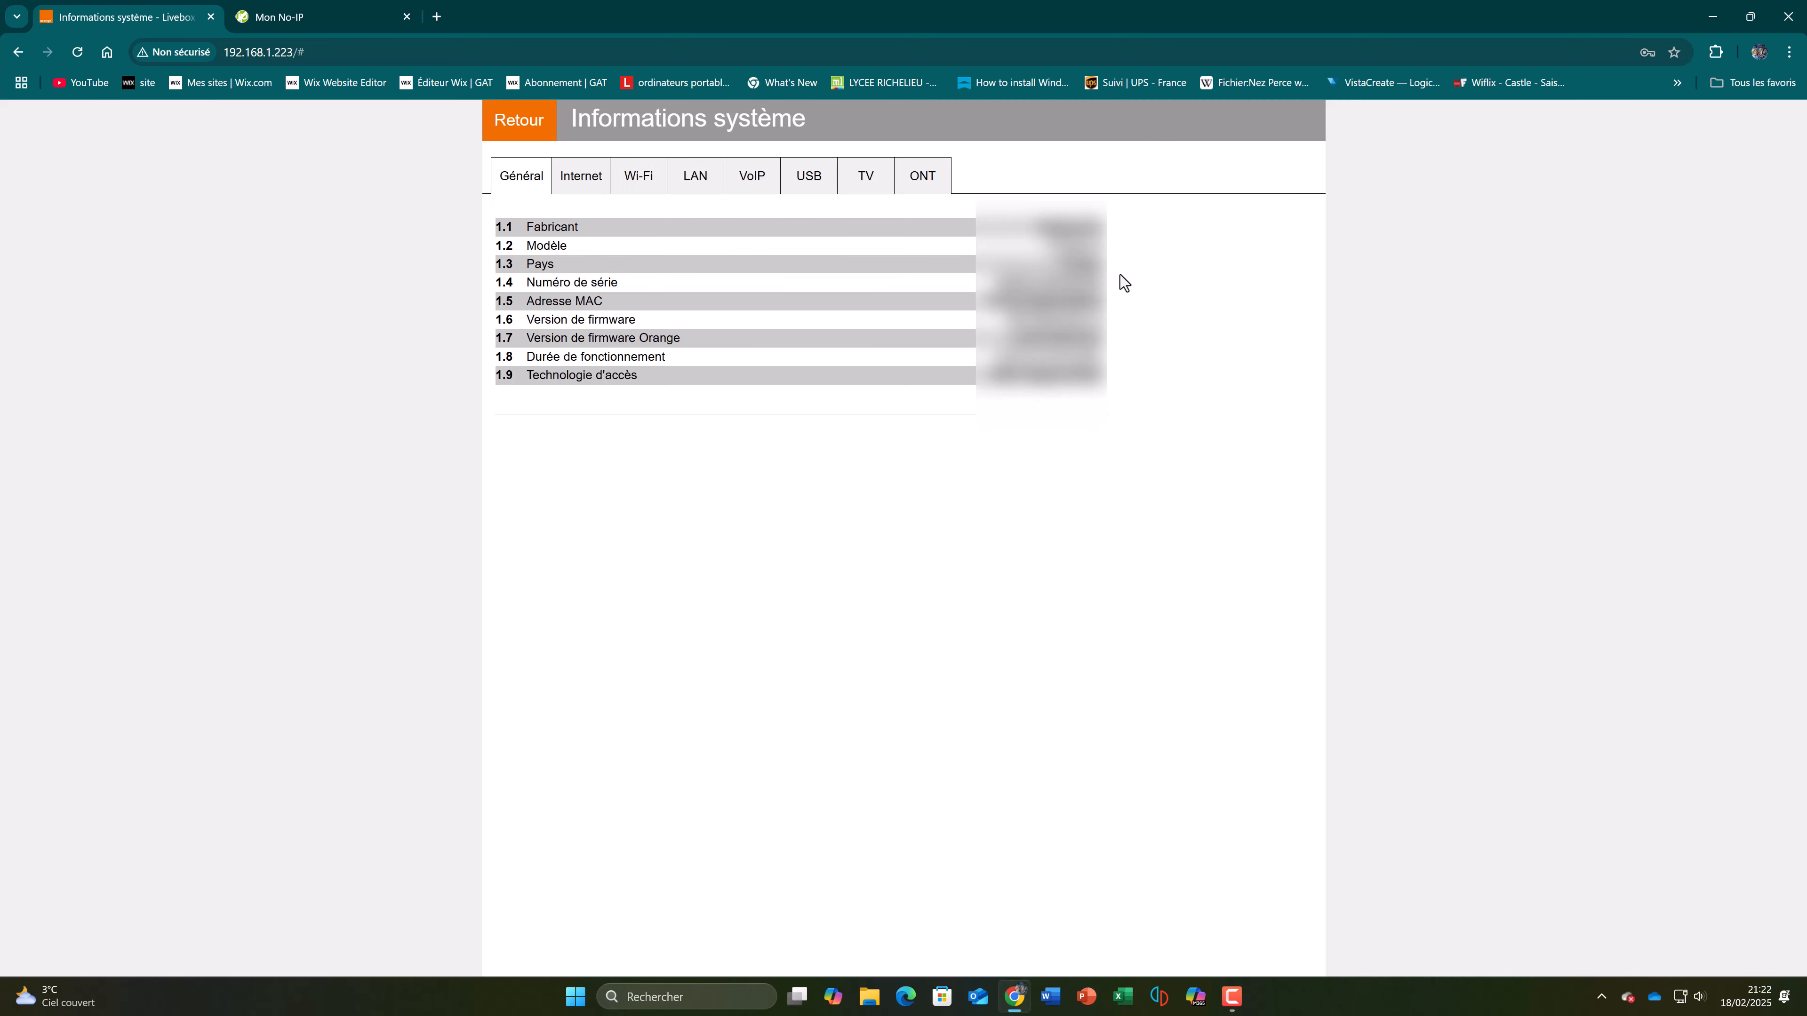
click(591, 171)
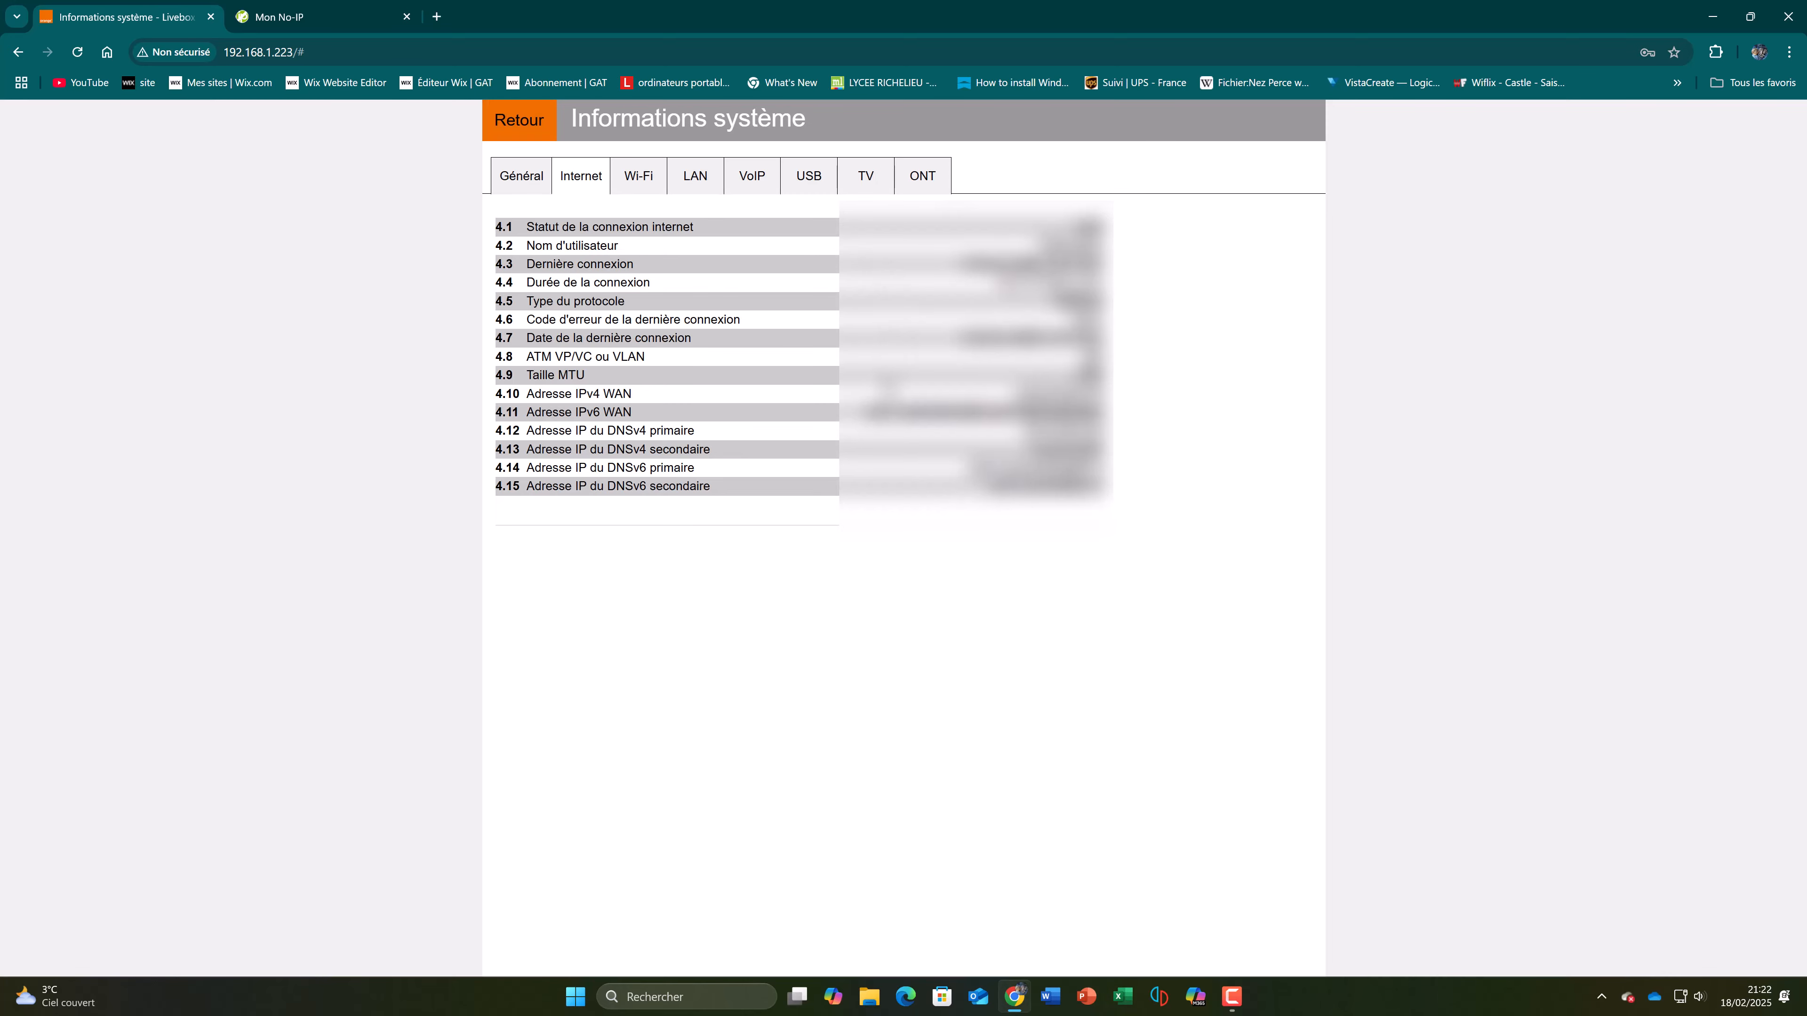
drag(552, 393, 631, 397)
click(790, 397)
drag(1023, 395, 1113, 399)
drag(1020, 394, 1103, 395)
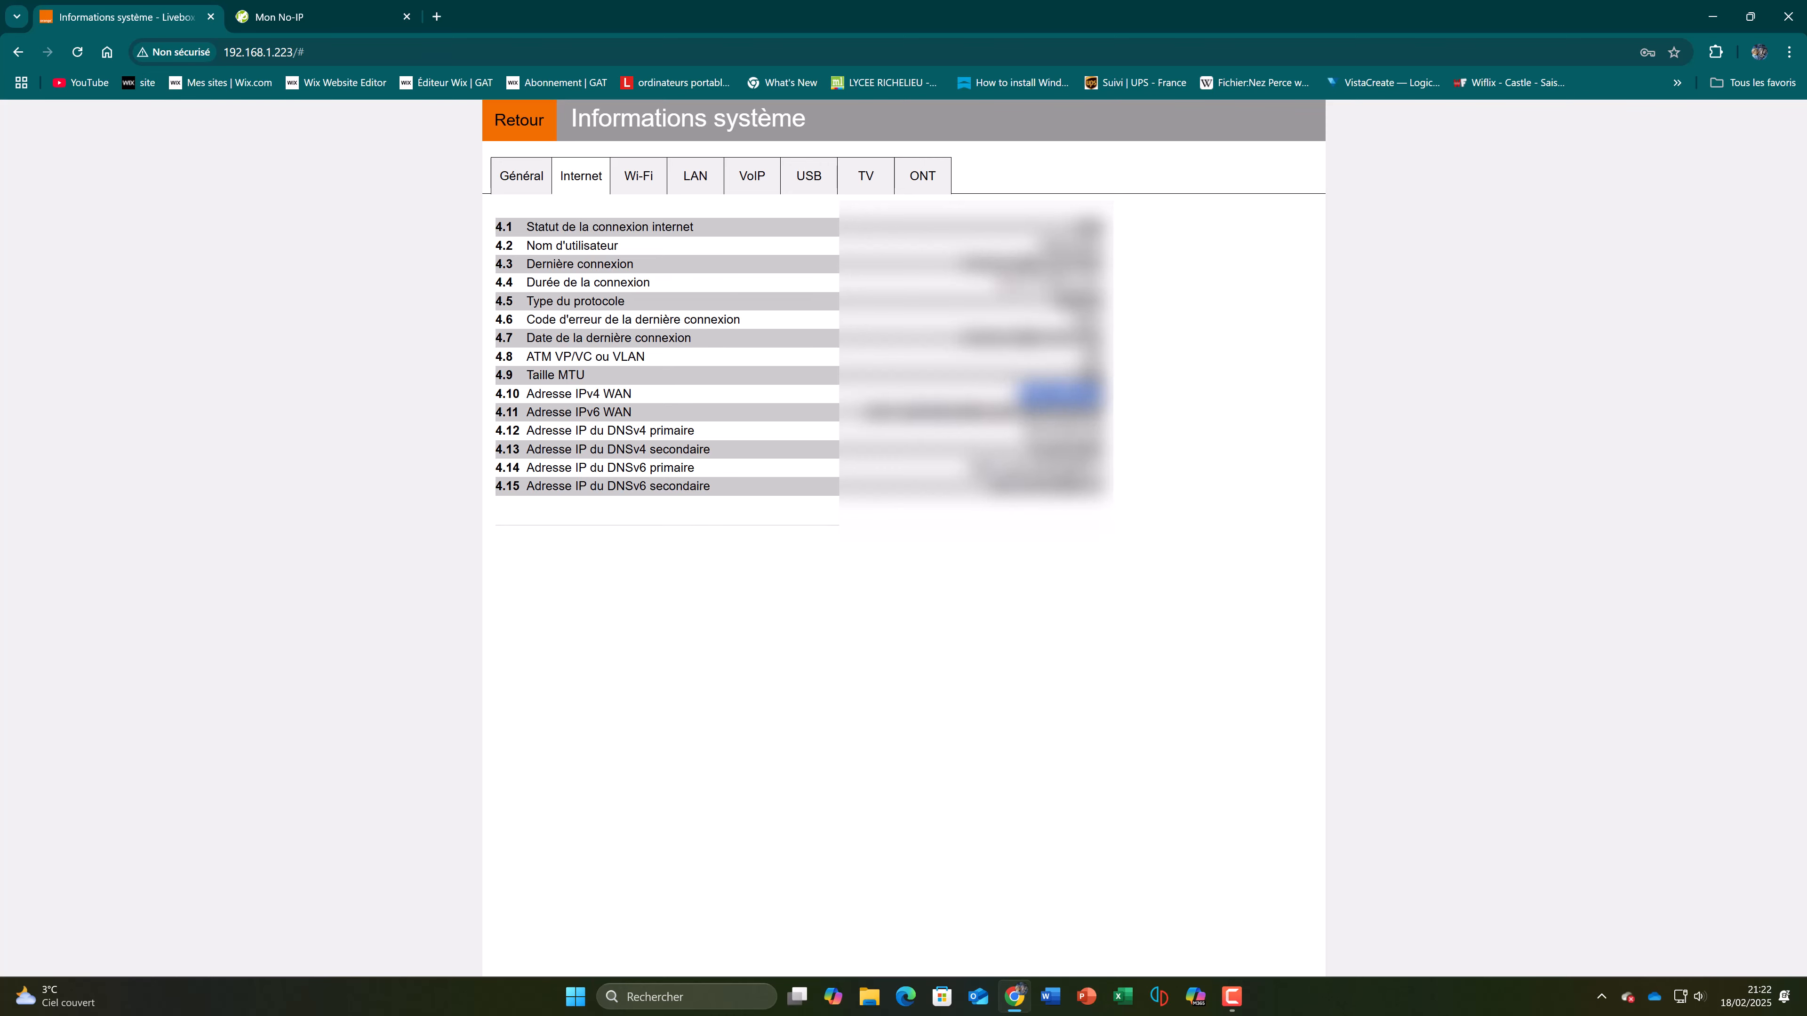
Step: Return to the No-IP hostname form, create the hostname and highlight it in the list
click(313, 16)
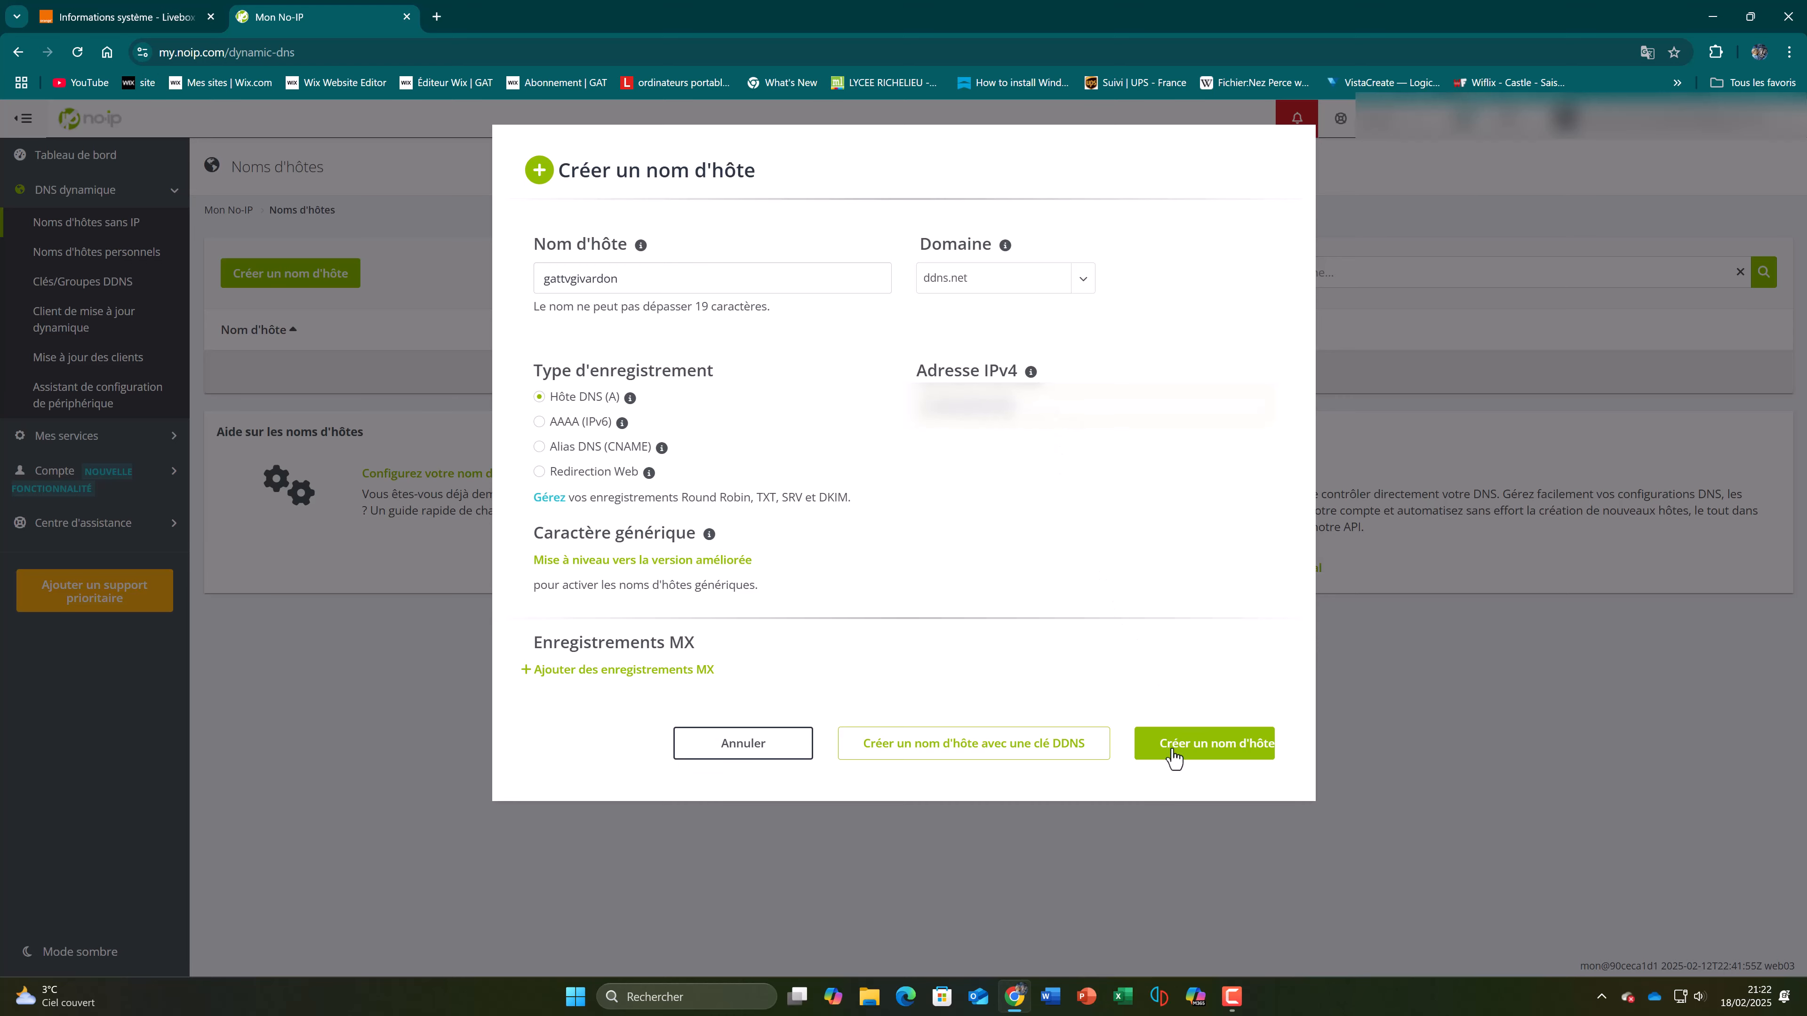
click(1236, 753)
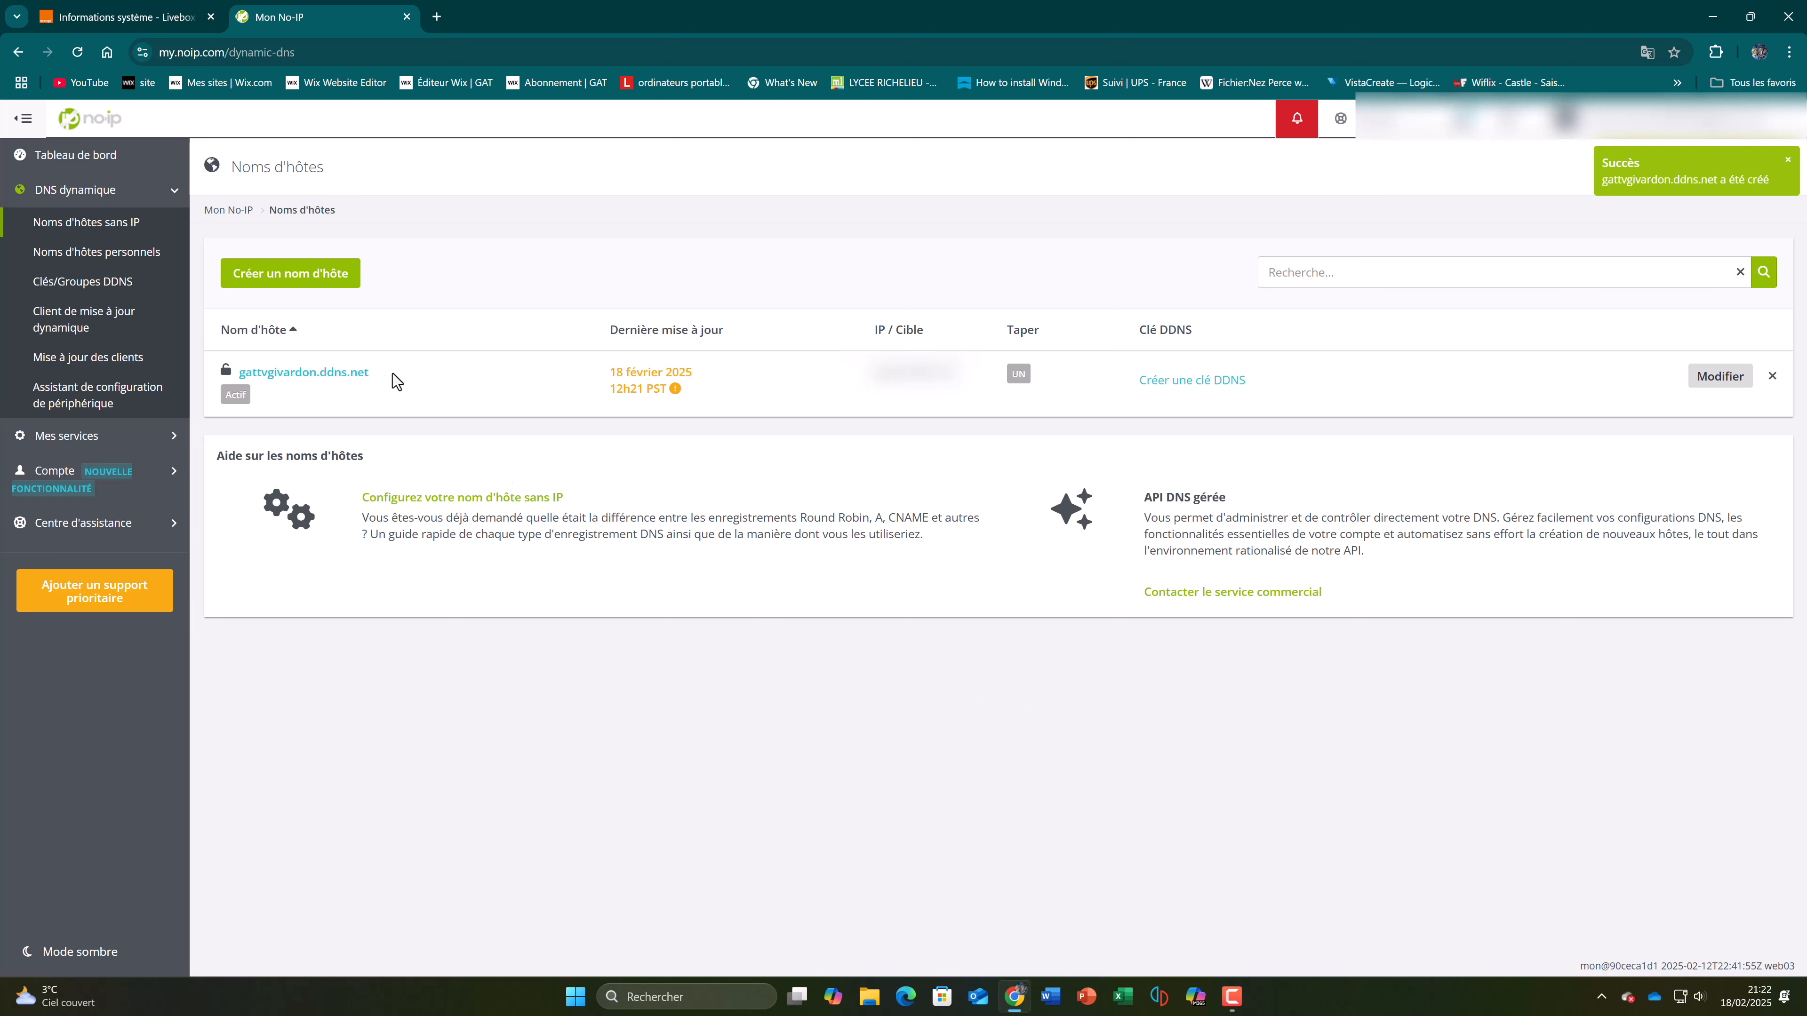
drag(396, 381, 236, 373)
click(467, 420)
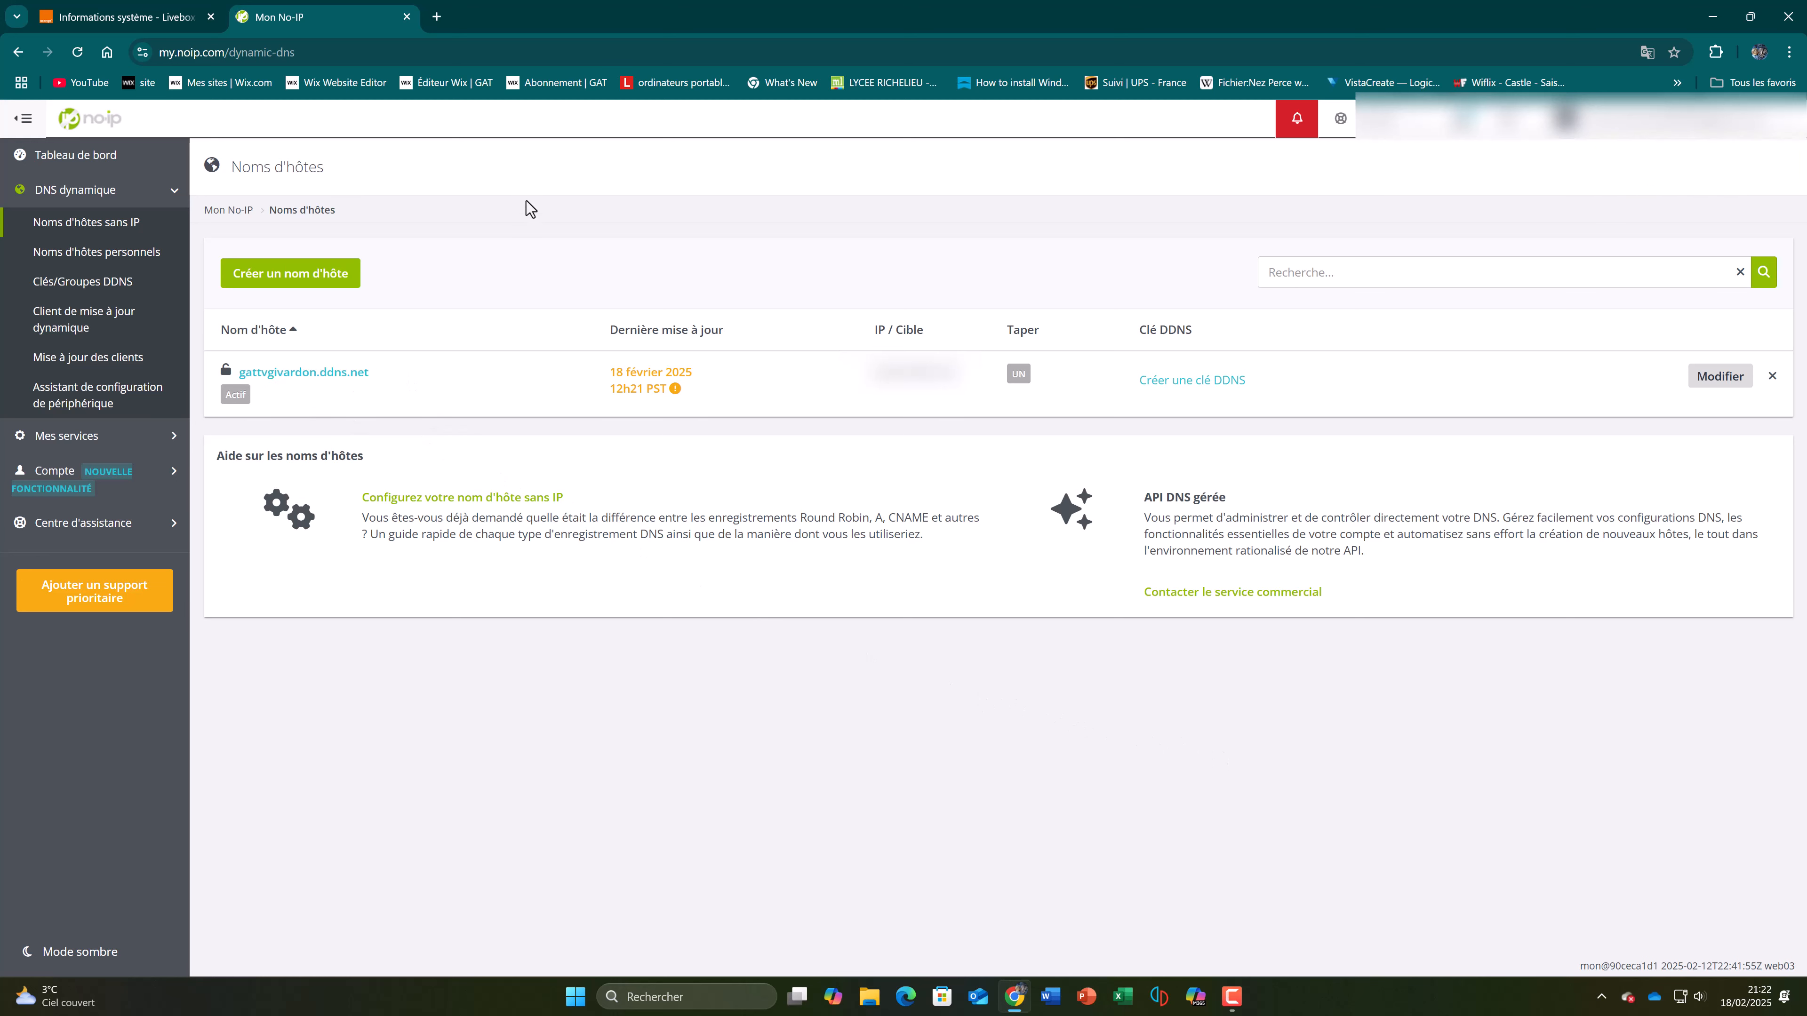
Step: Open the DynDNS settings of the Livebox network configuration and choose No-IP as the service
click(128, 9)
click(490, 120)
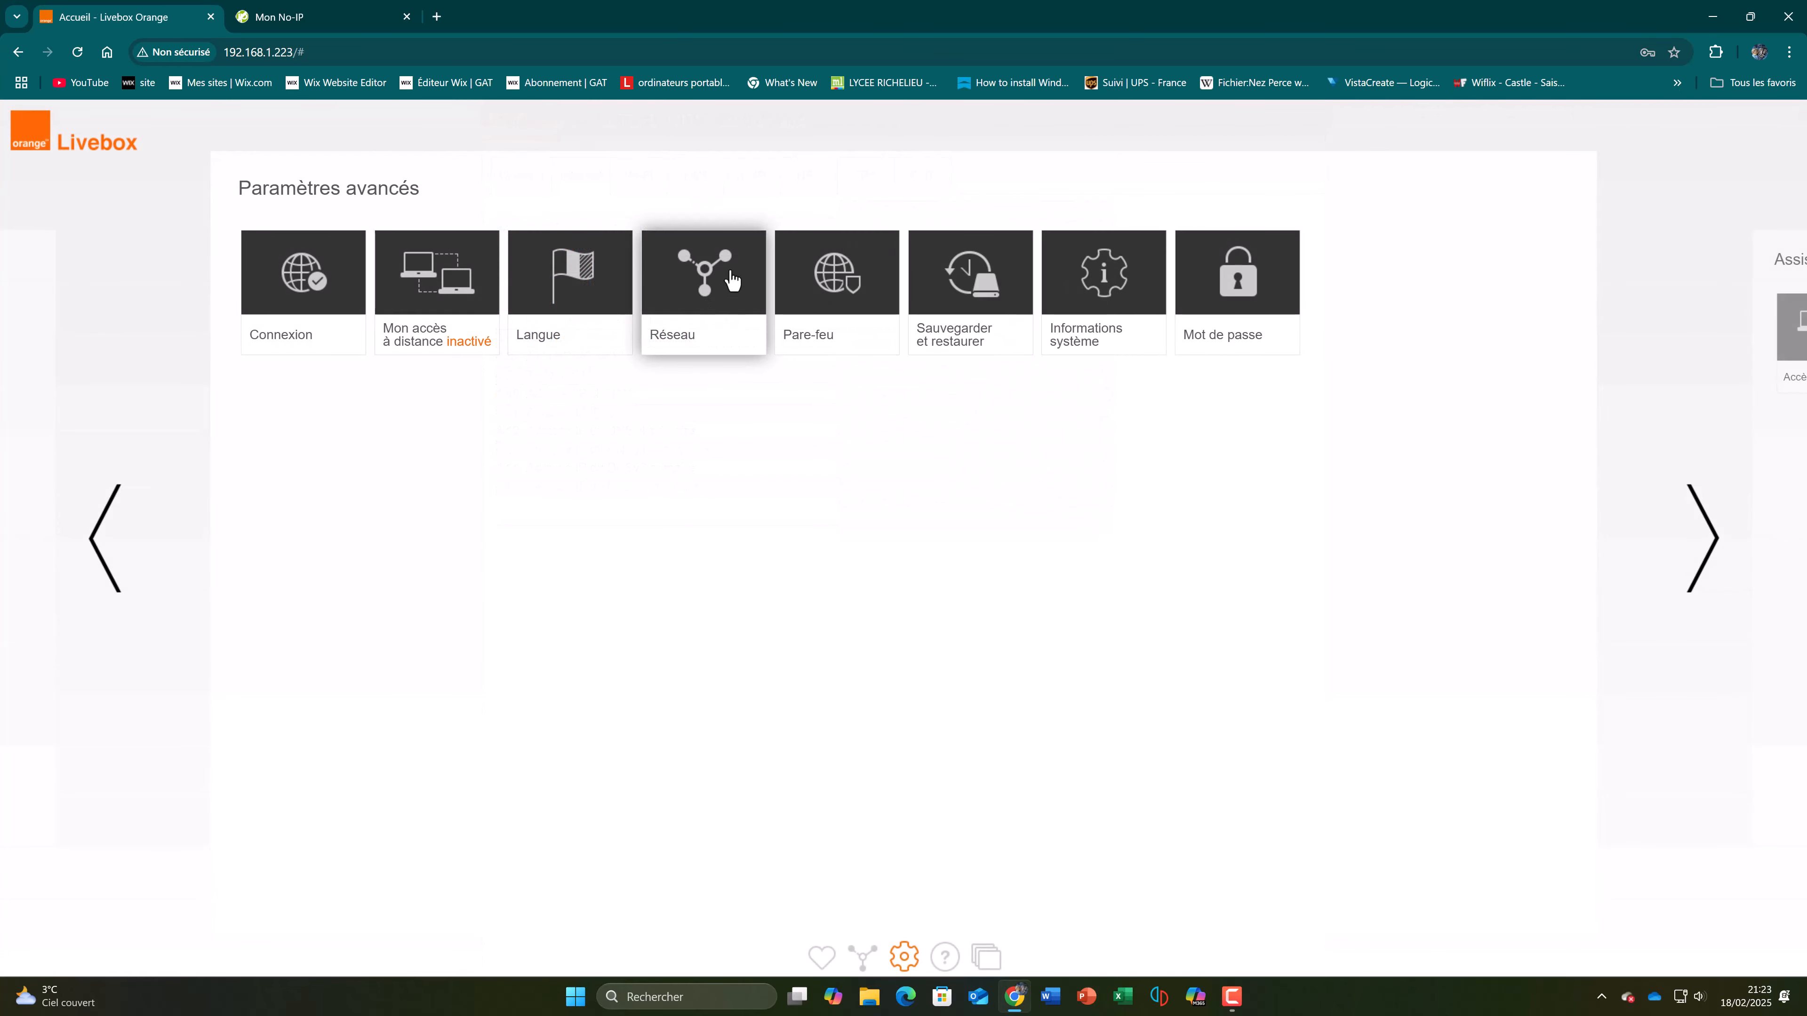
click(731, 279)
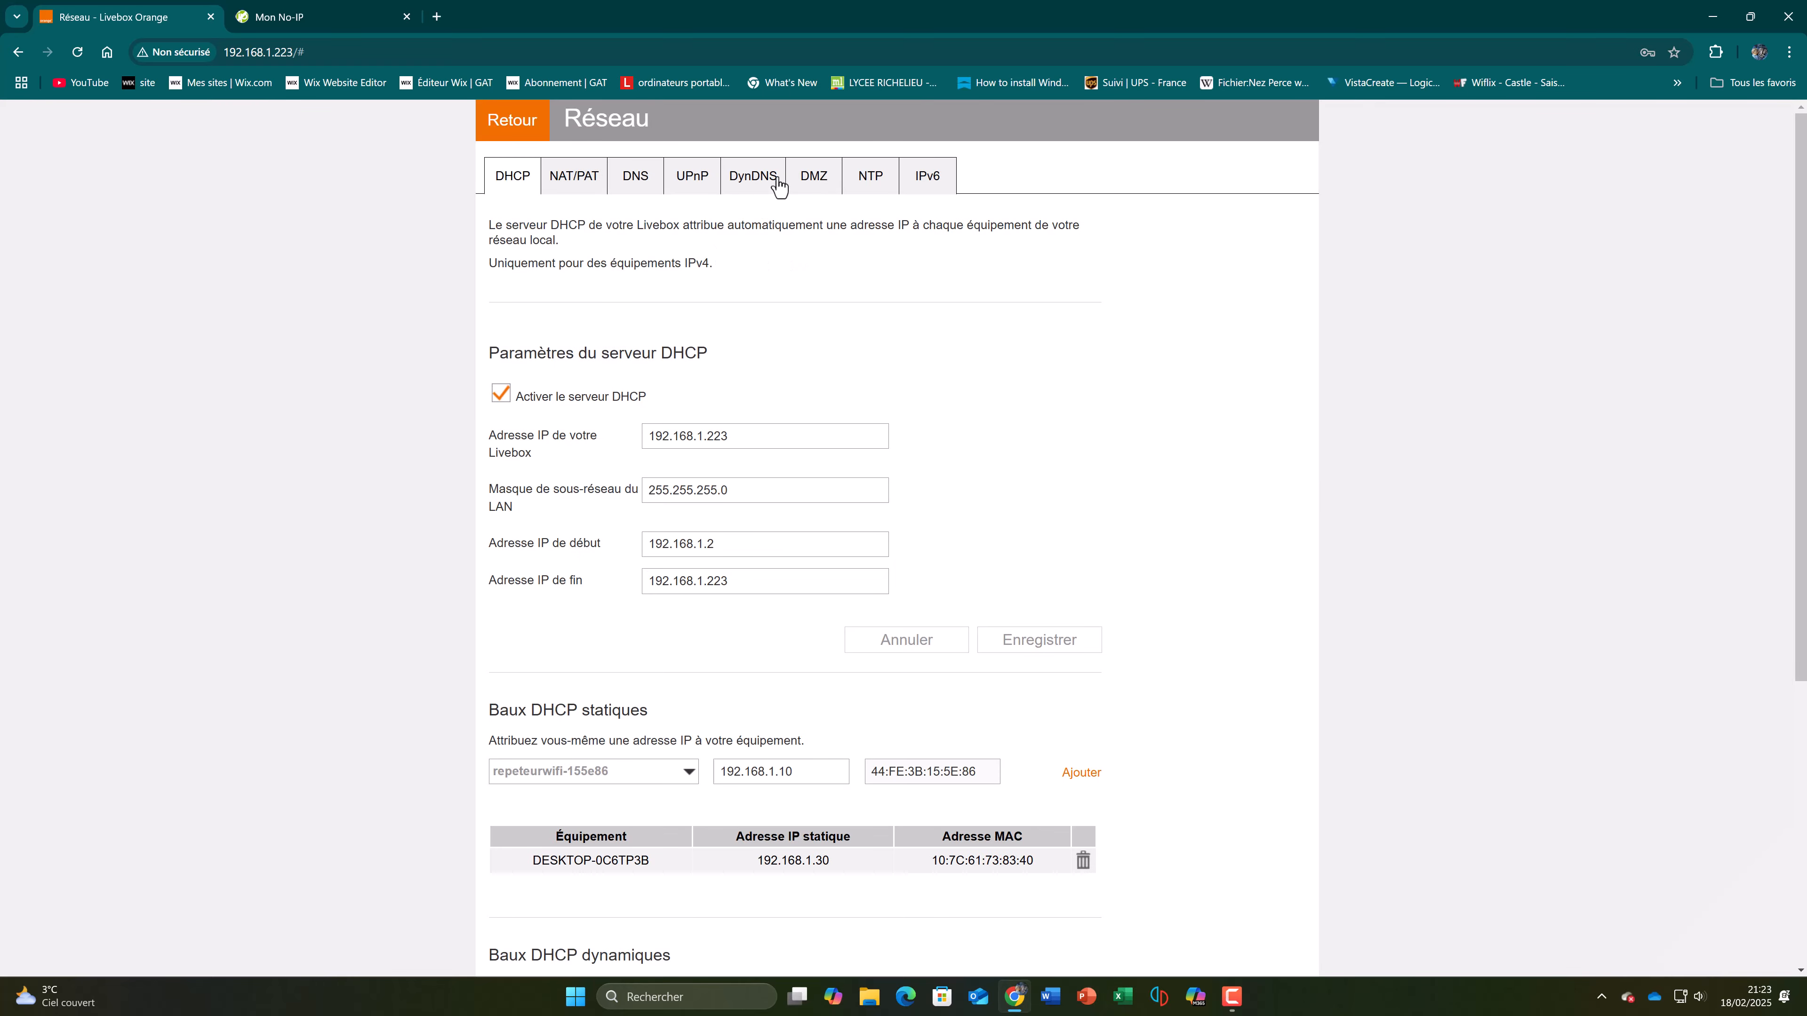
click(777, 180)
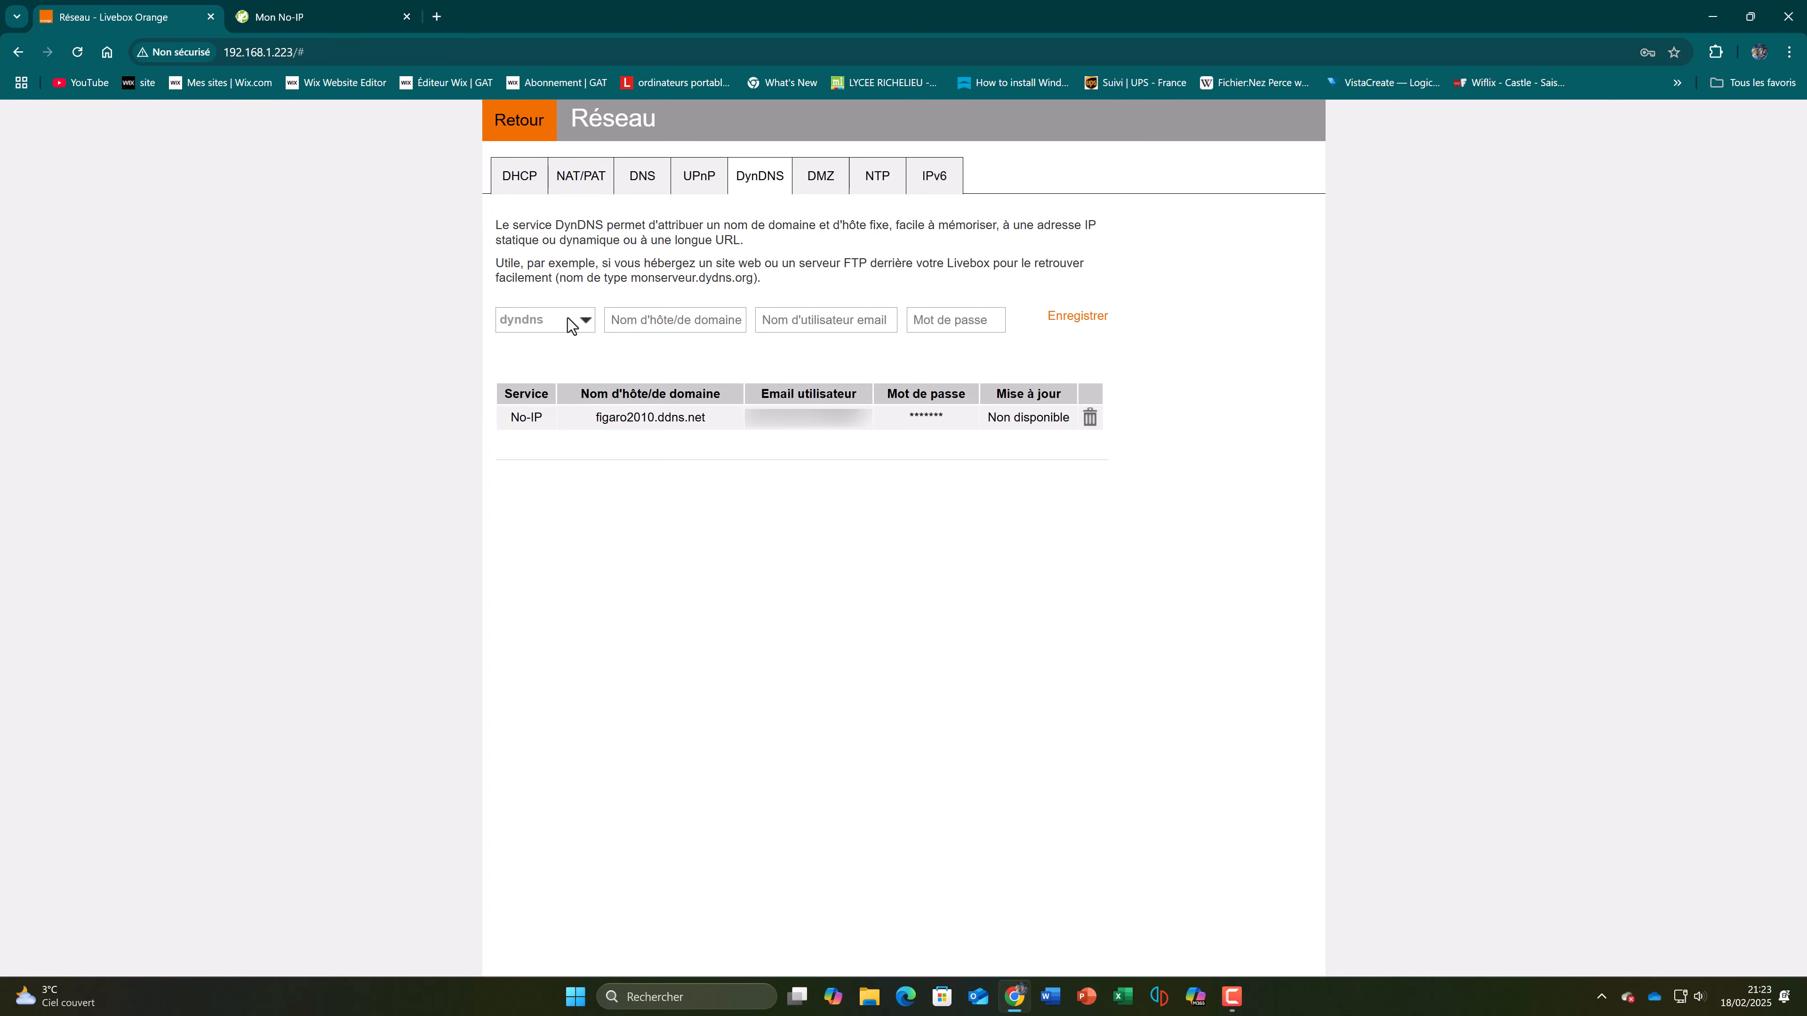
click(568, 321)
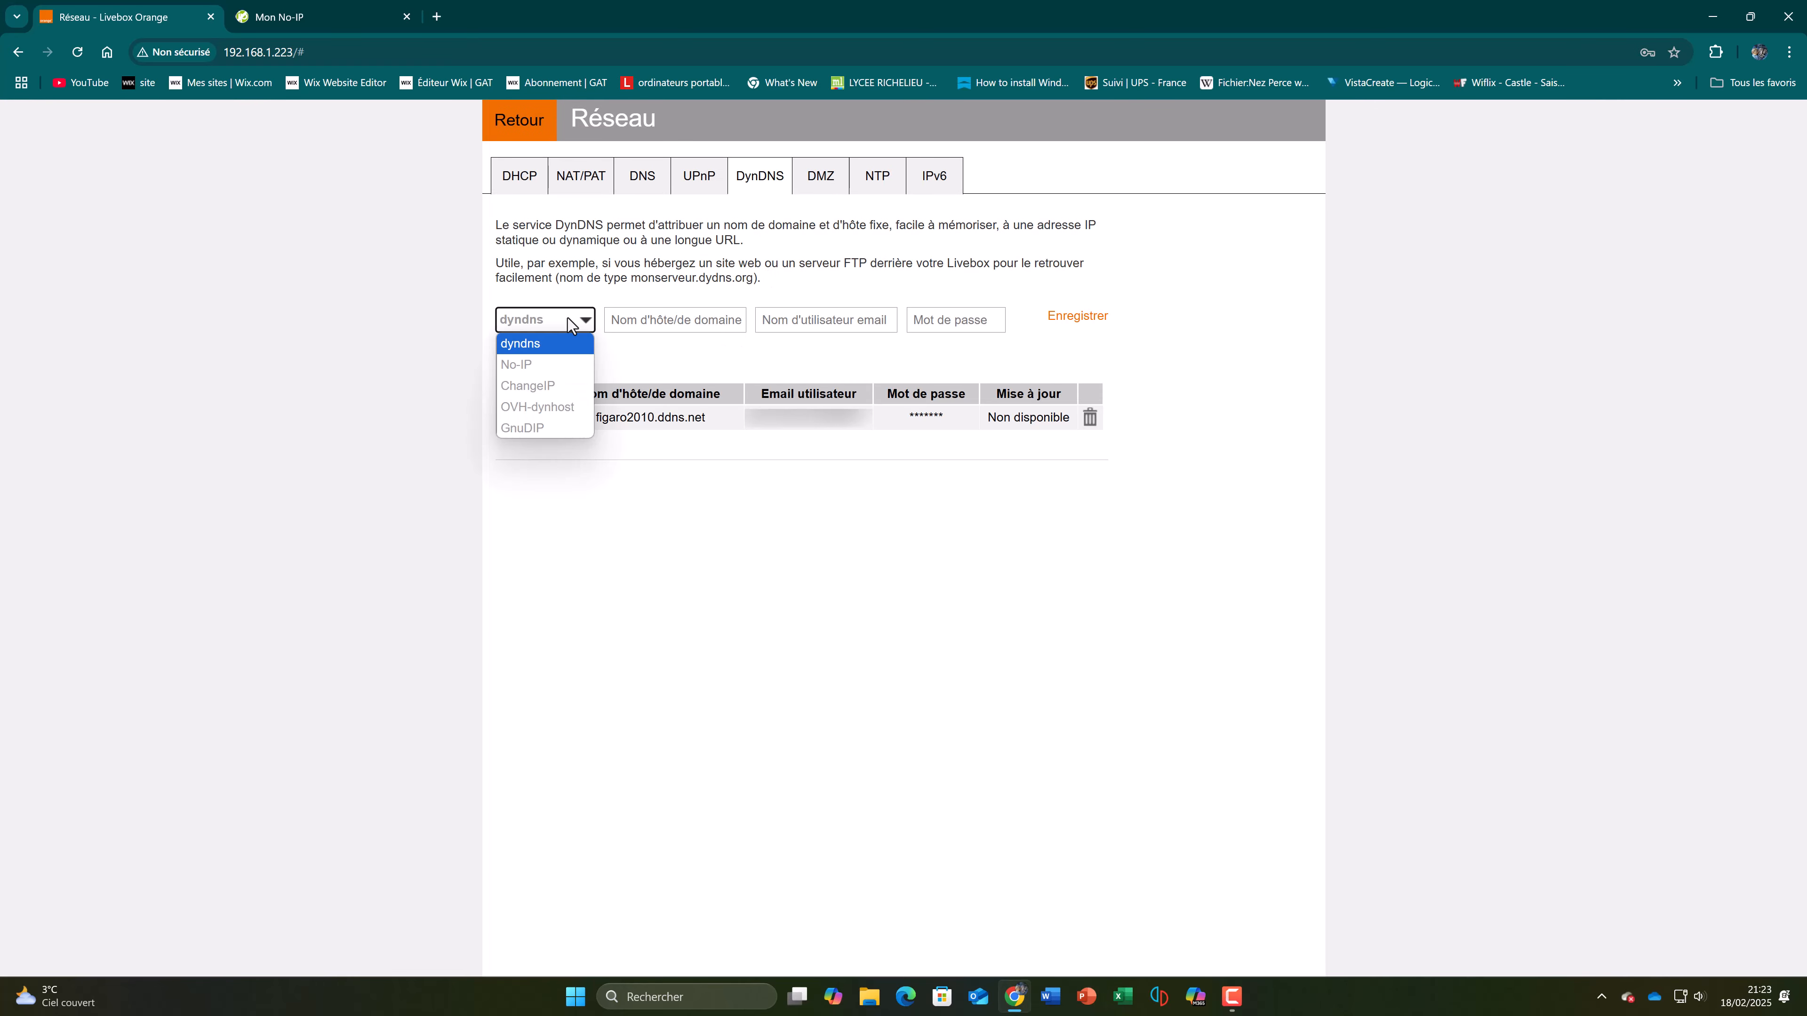
click(552, 367)
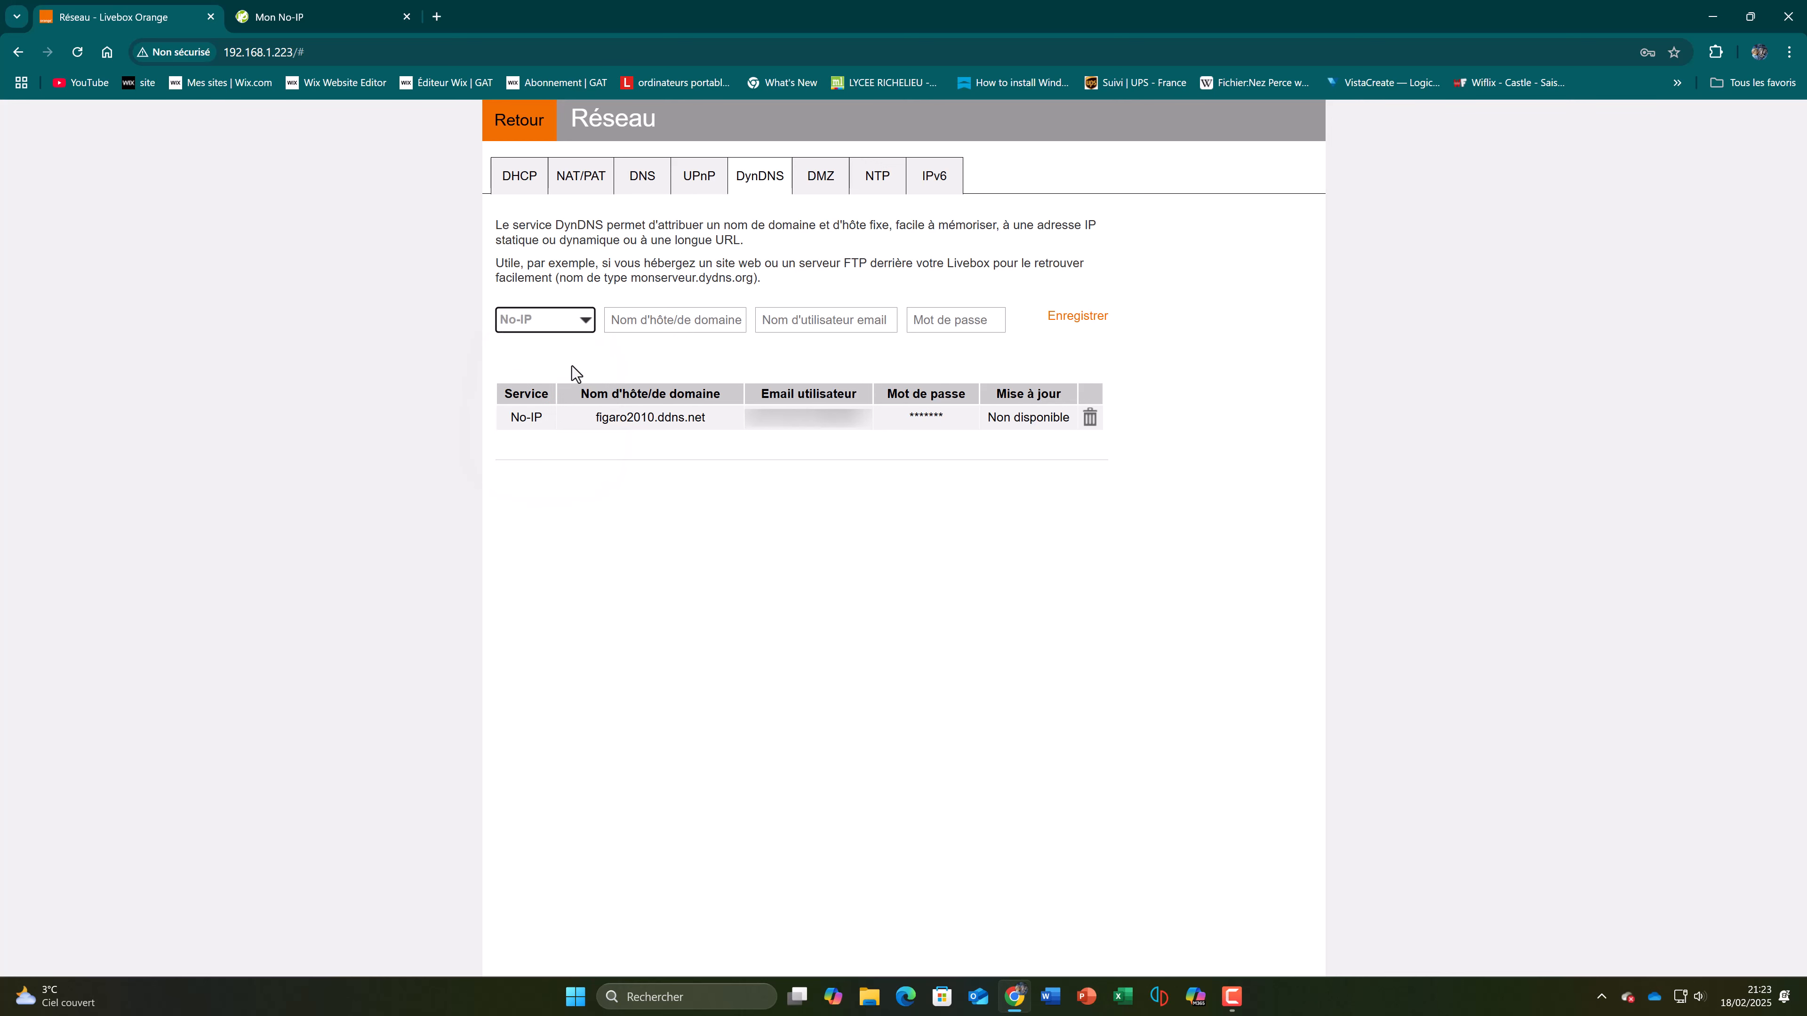
Step: Copy gattvgivardon.ddns.net from the No-IP hostname list into the Livebox DynDNS host name
click(724, 329)
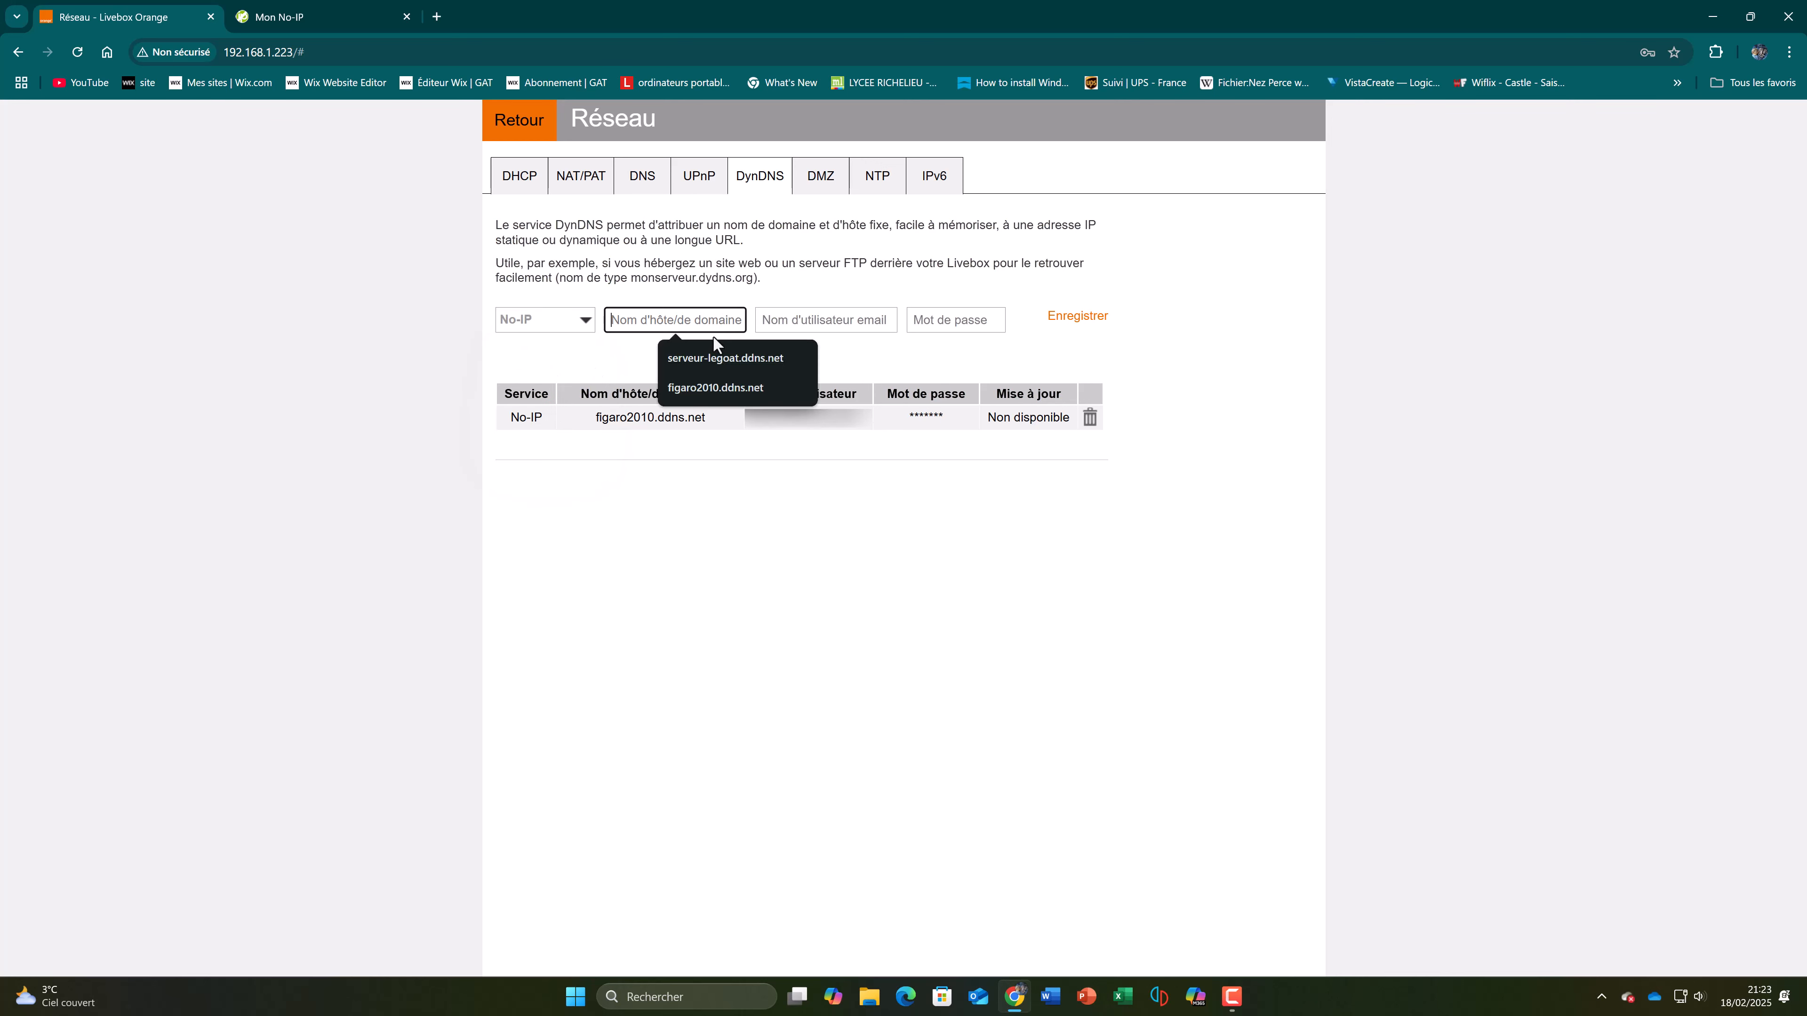
click(279, 18)
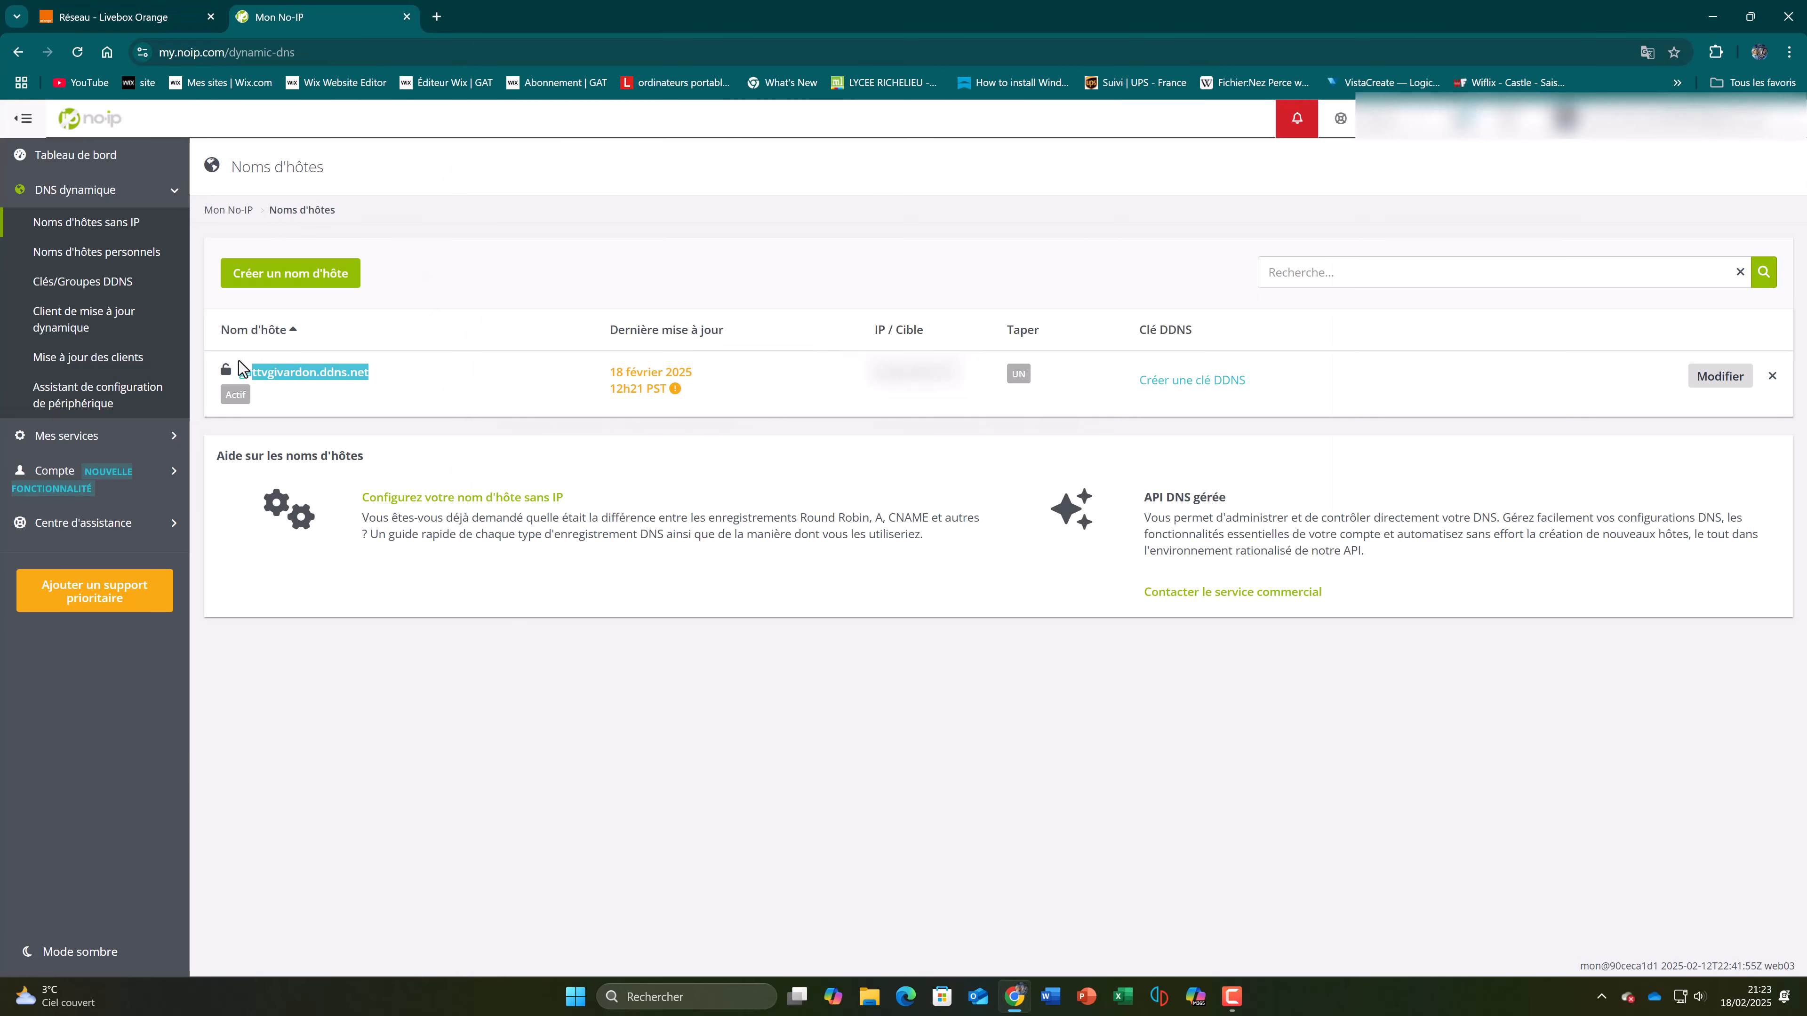
right_click(318, 375)
click(342, 387)
click(114, 17)
key(ctrl+v)
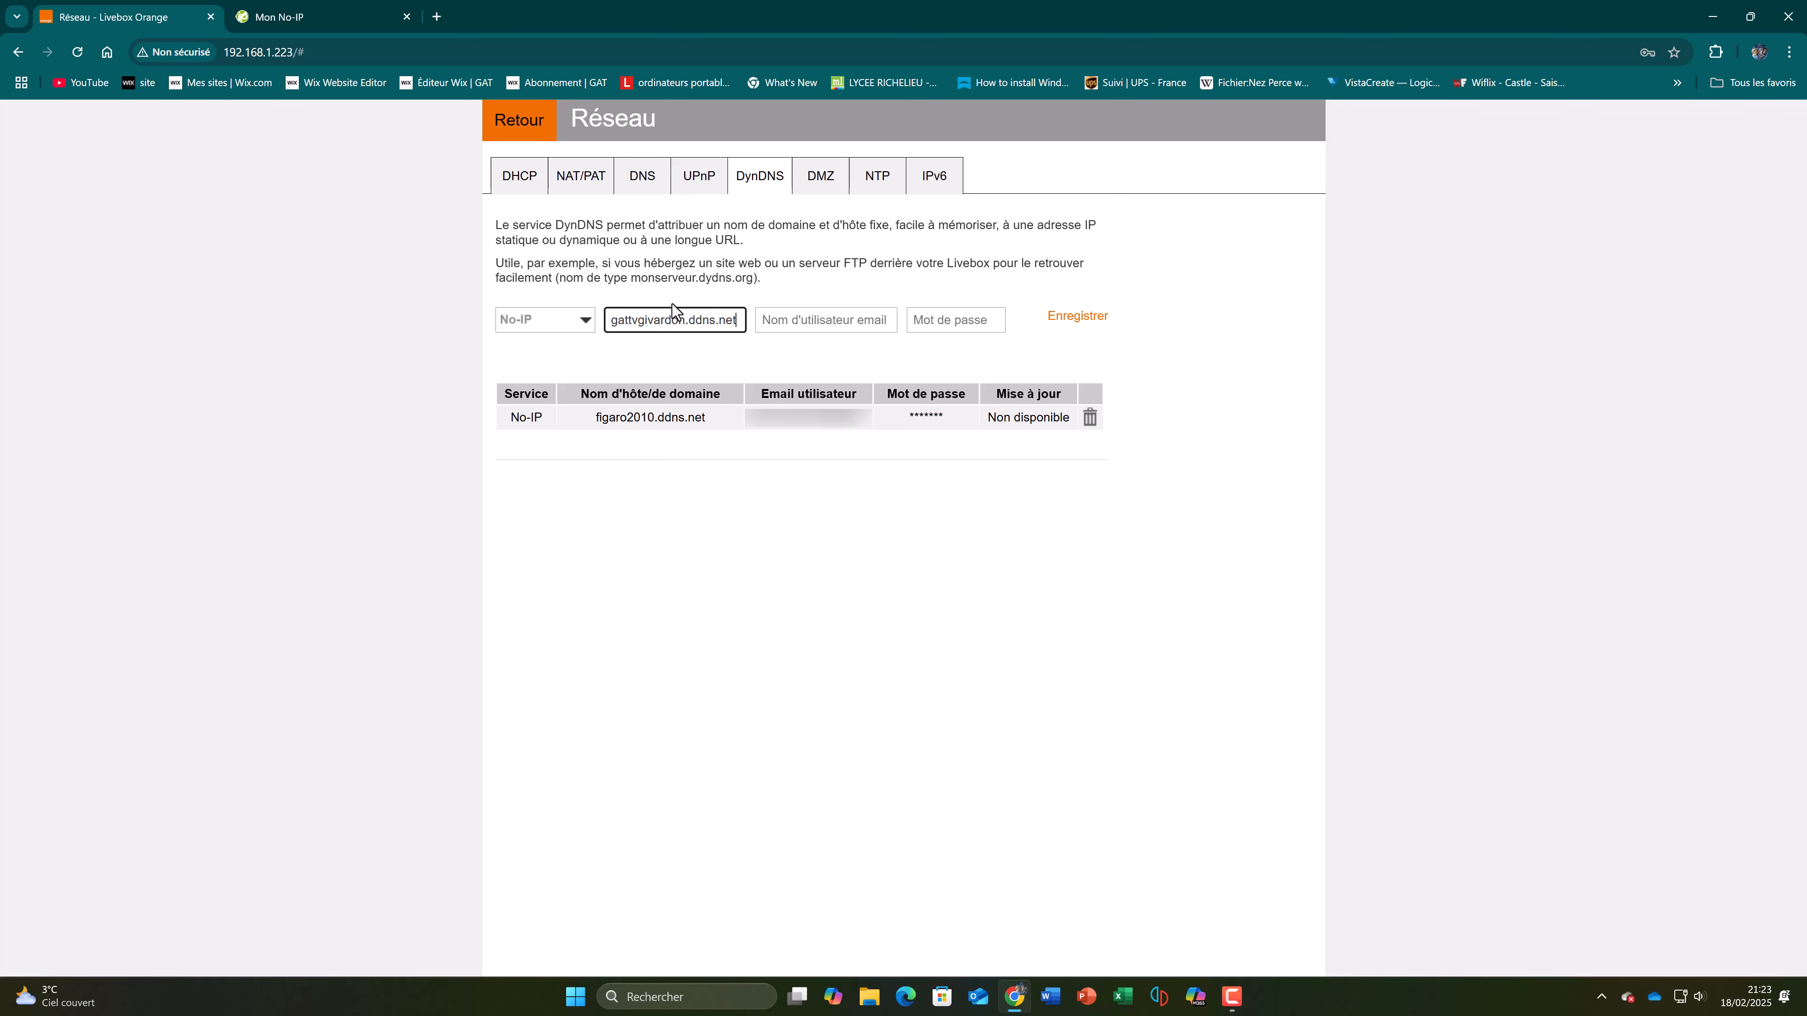
Step: Fill in the DynDNS user email and account password from the saved credentials, checking against the No-IP page
click(843, 336)
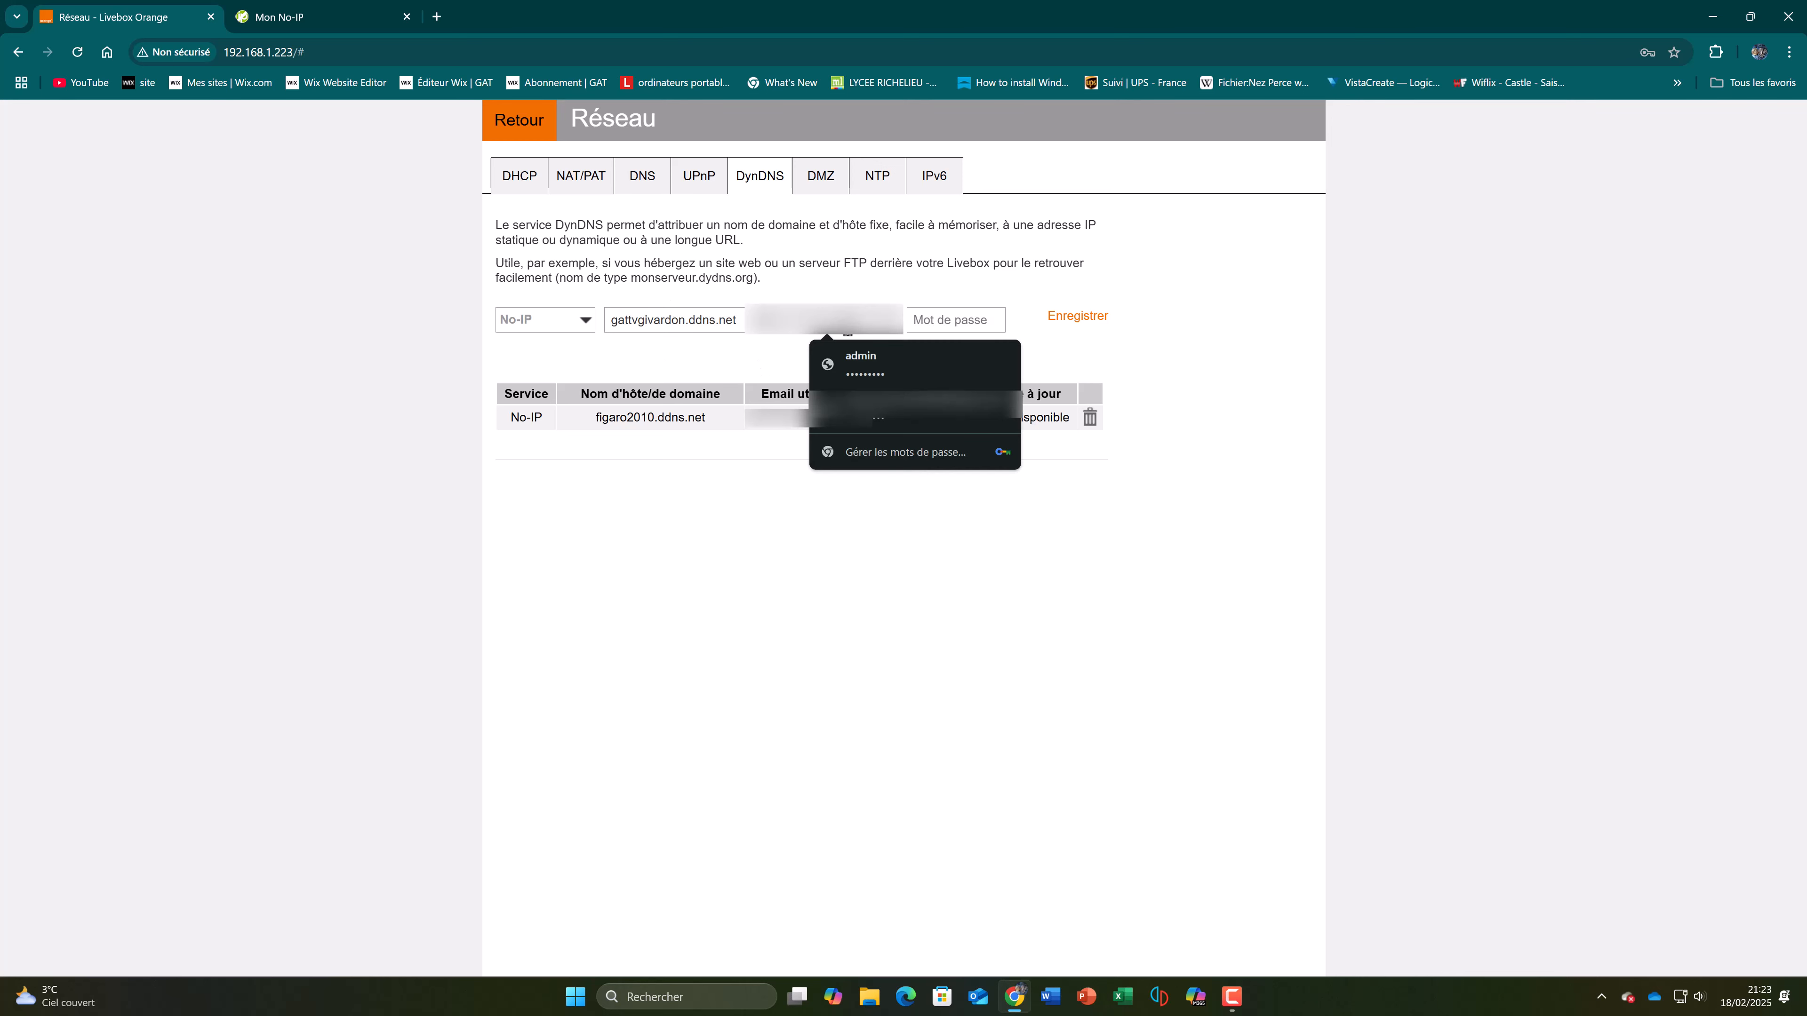
click(912, 415)
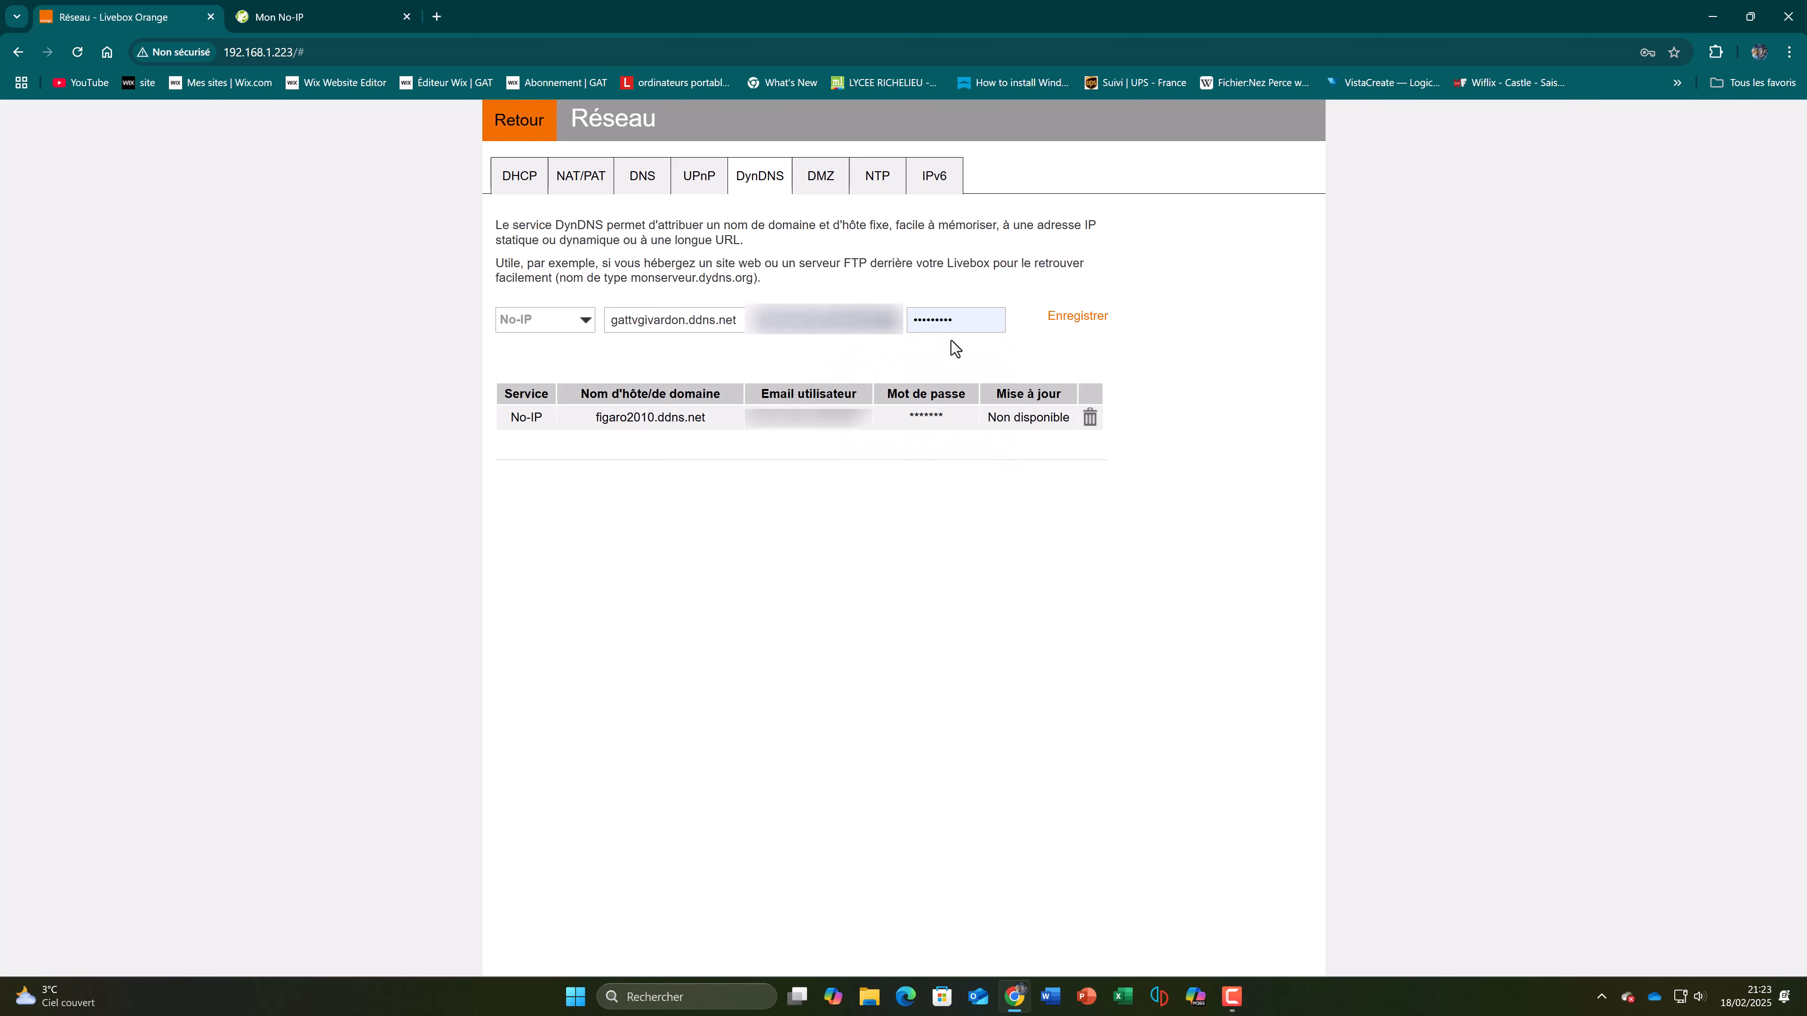
click(254, 10)
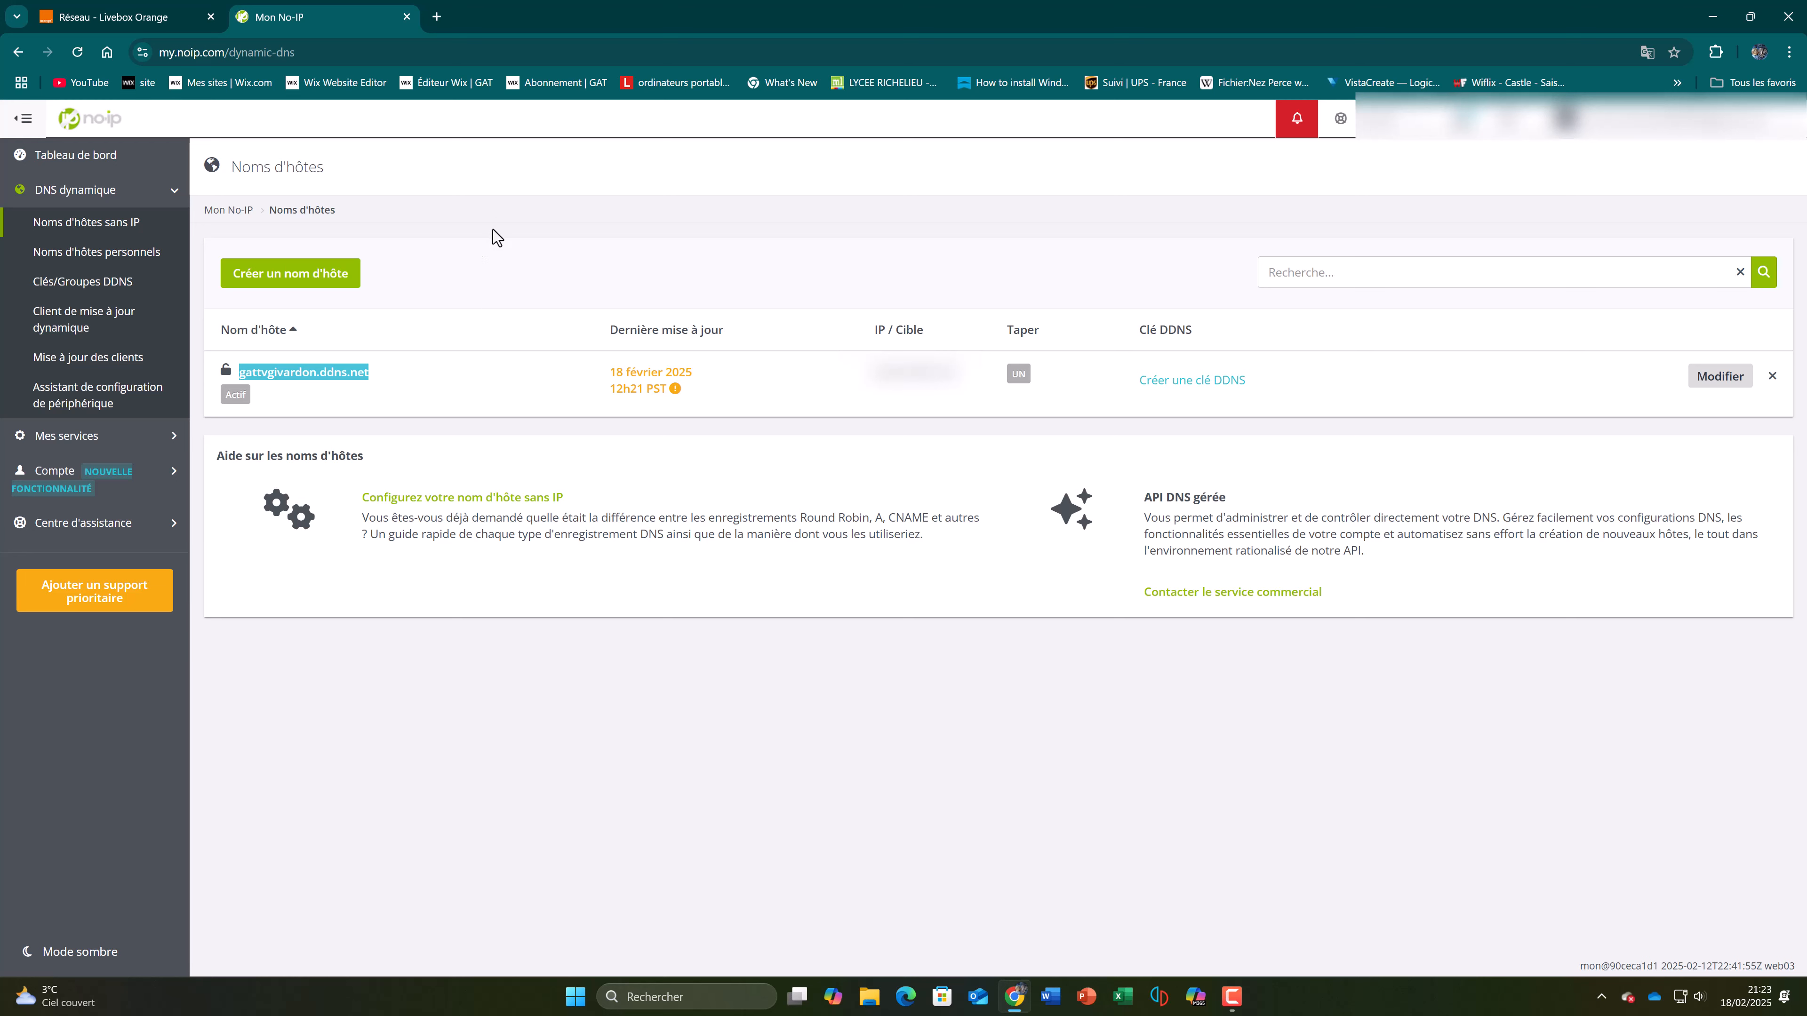
click(166, 11)
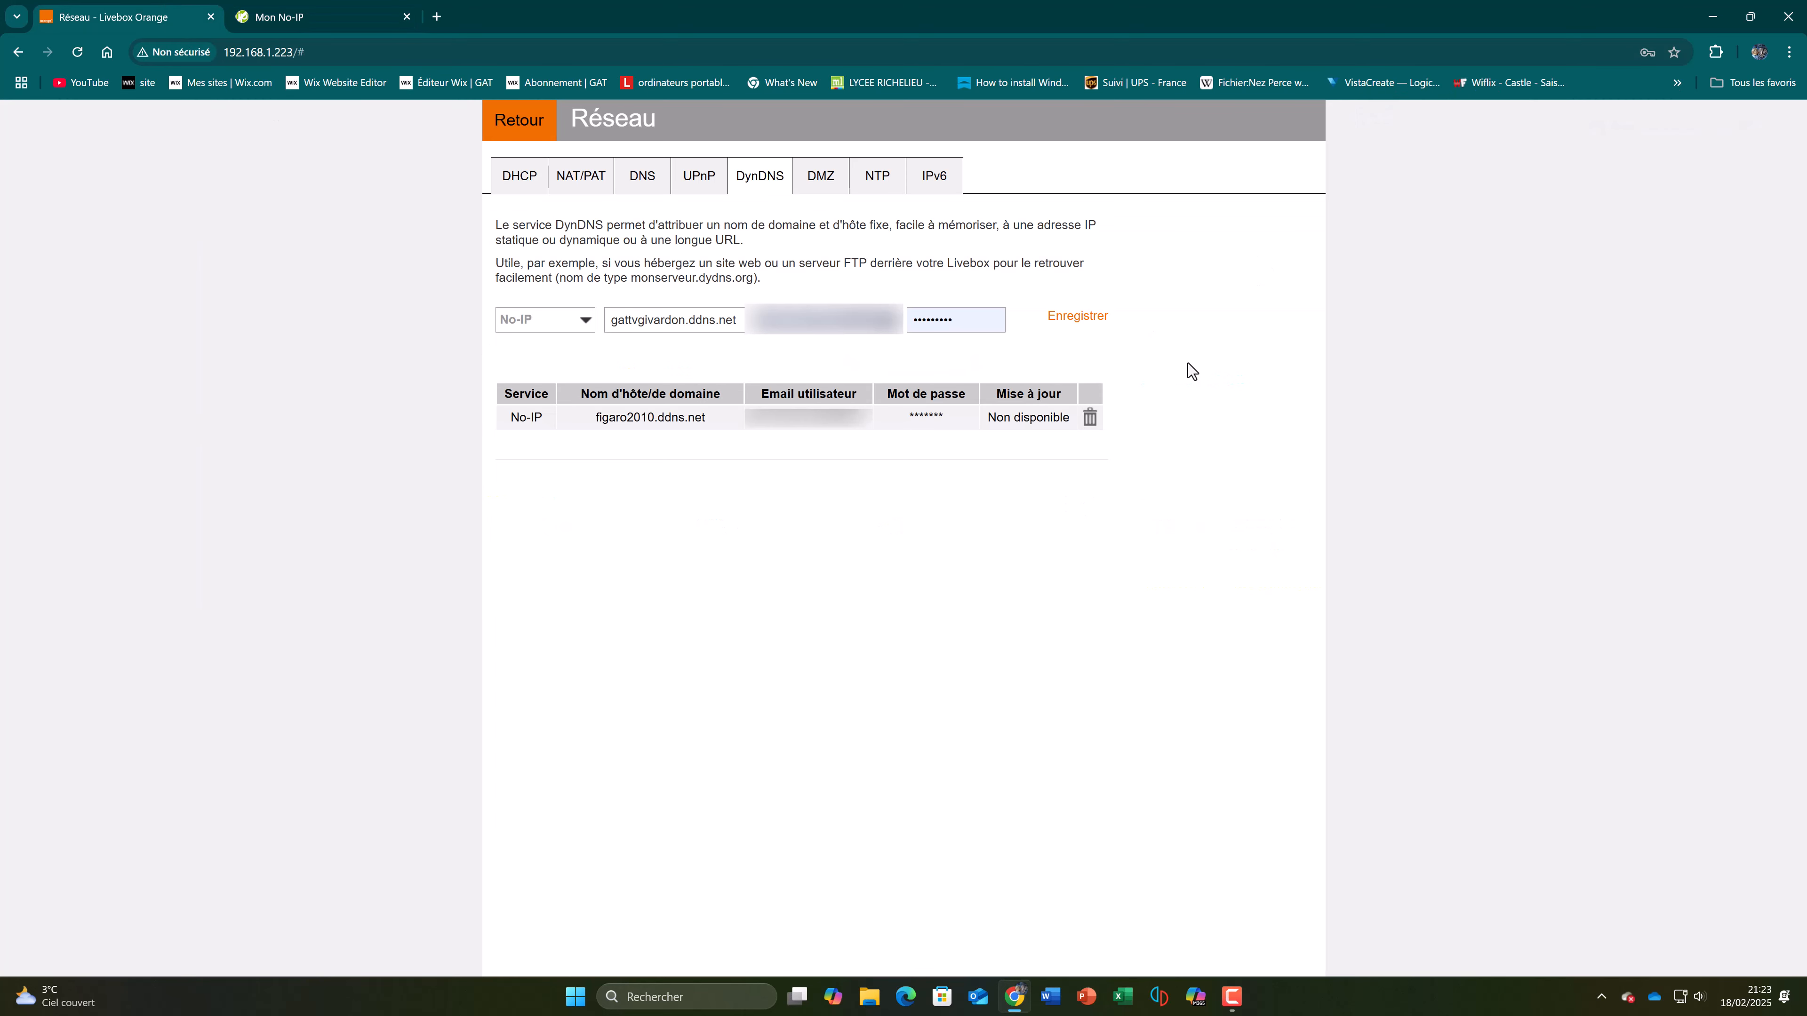
Step: Delete the existing figaro2010.ddns.net DynDNS entry and save the new No-IP entry
click(1090, 420)
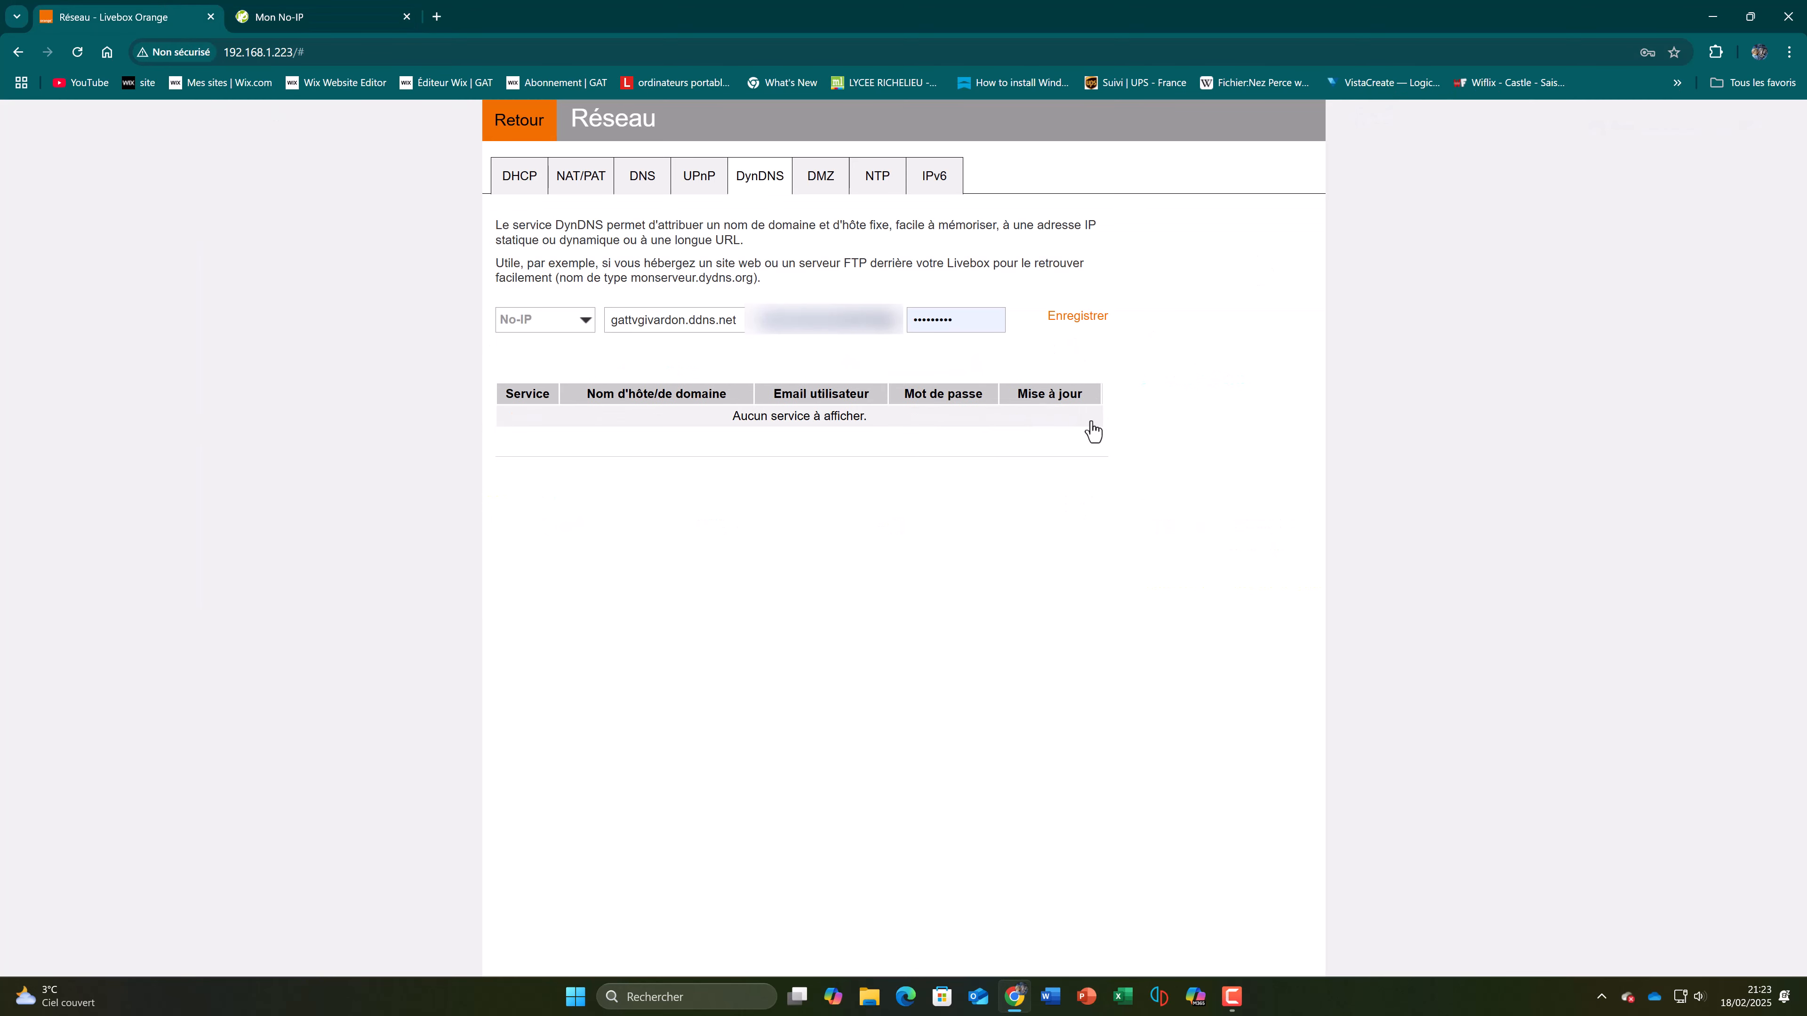
click(1077, 317)
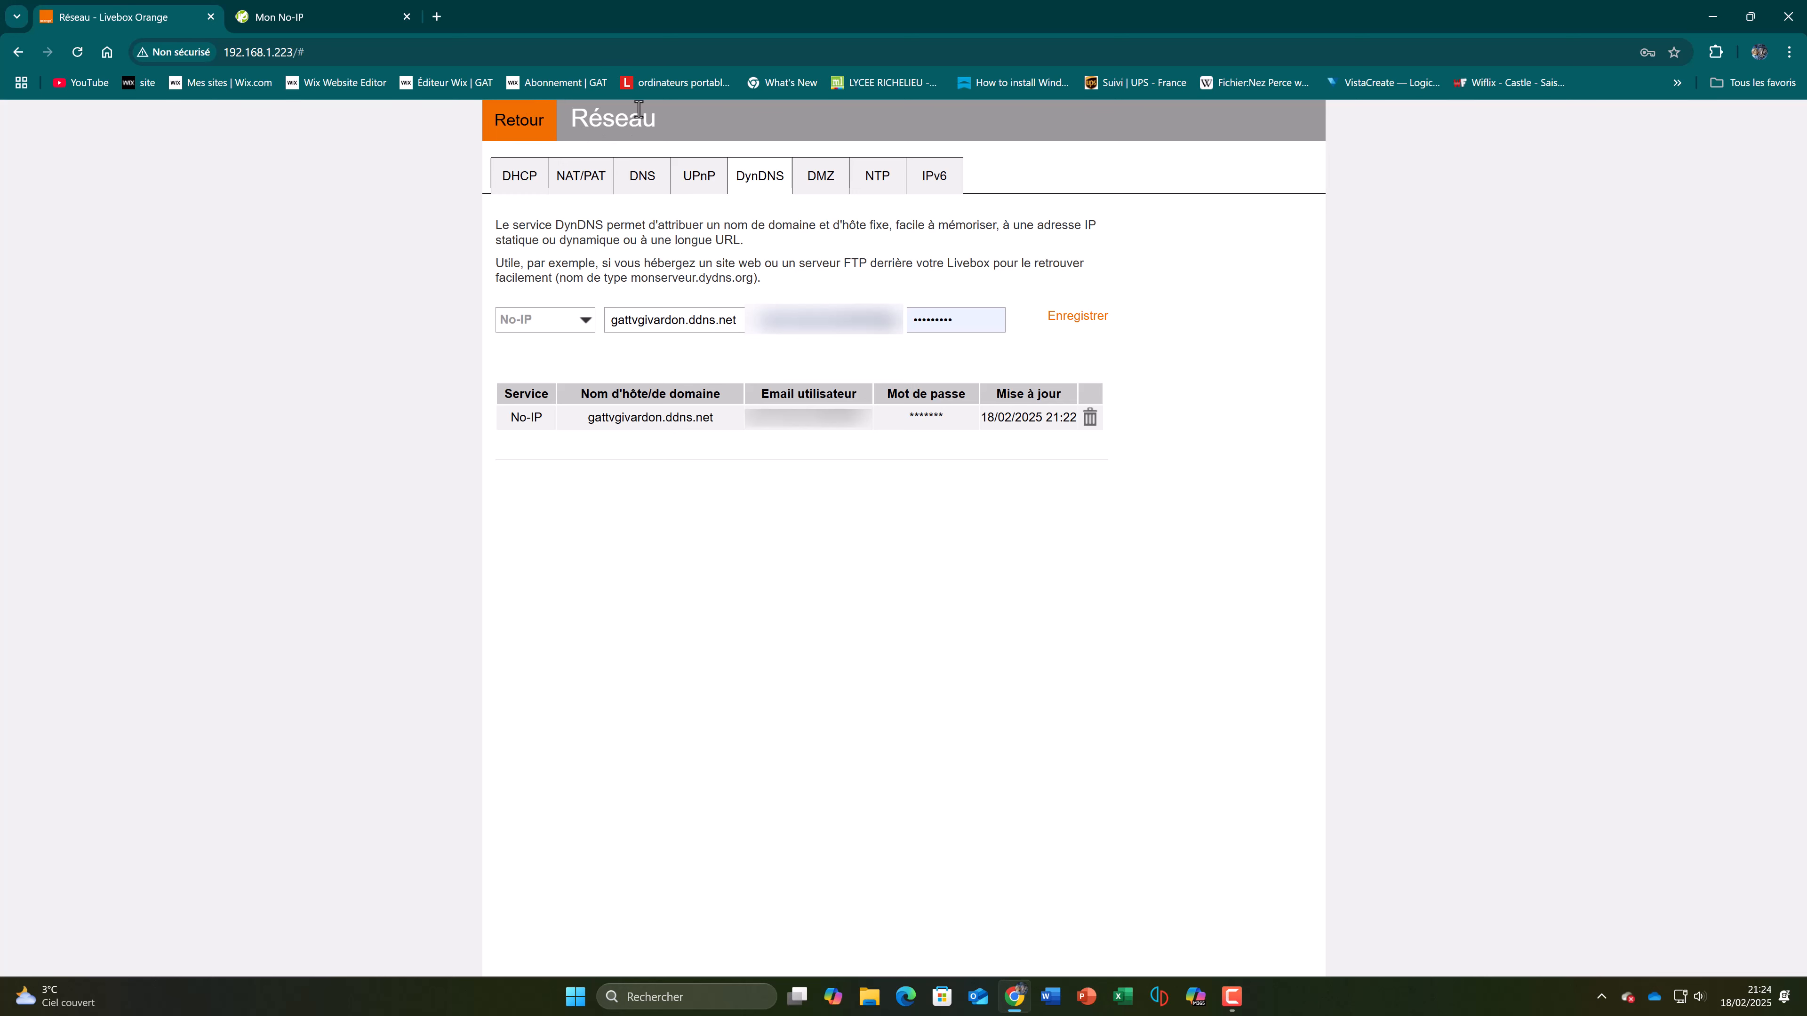
Step: Copy the hostname from the saved DynDNS entry, find Minecraft through the Windows search and launch it
drag(590, 426, 659, 432)
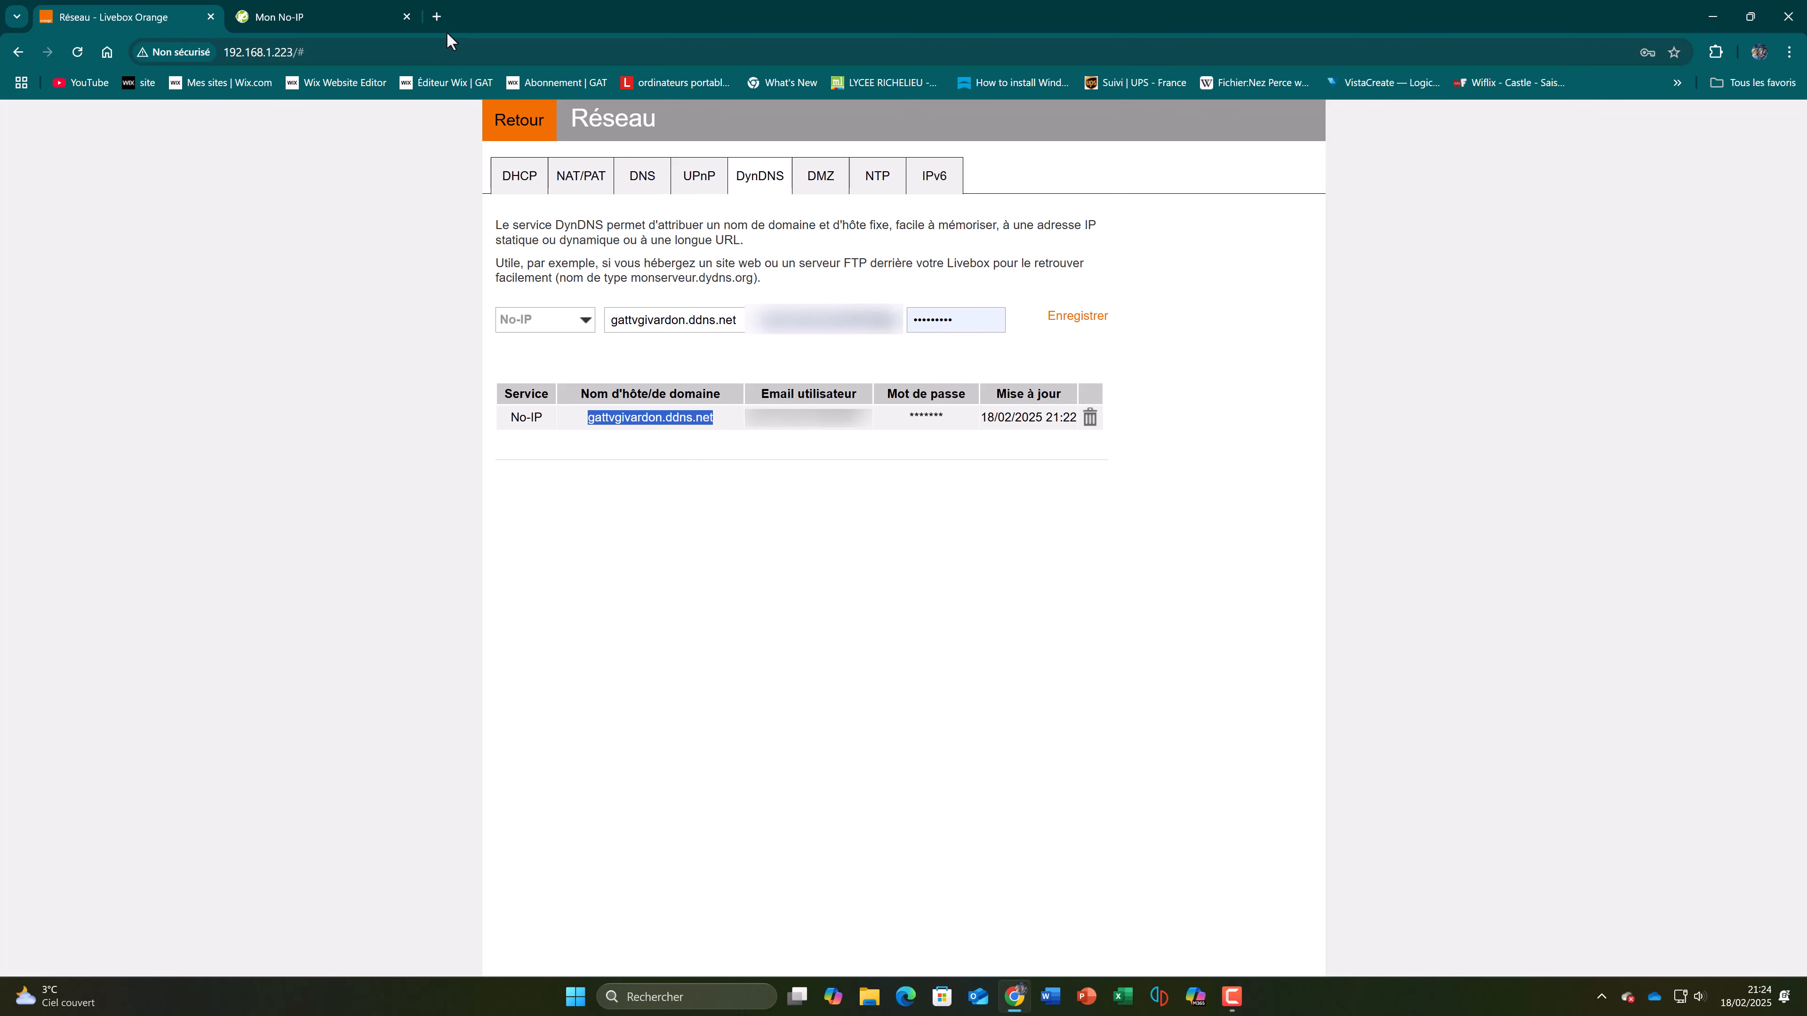
click(436, 16)
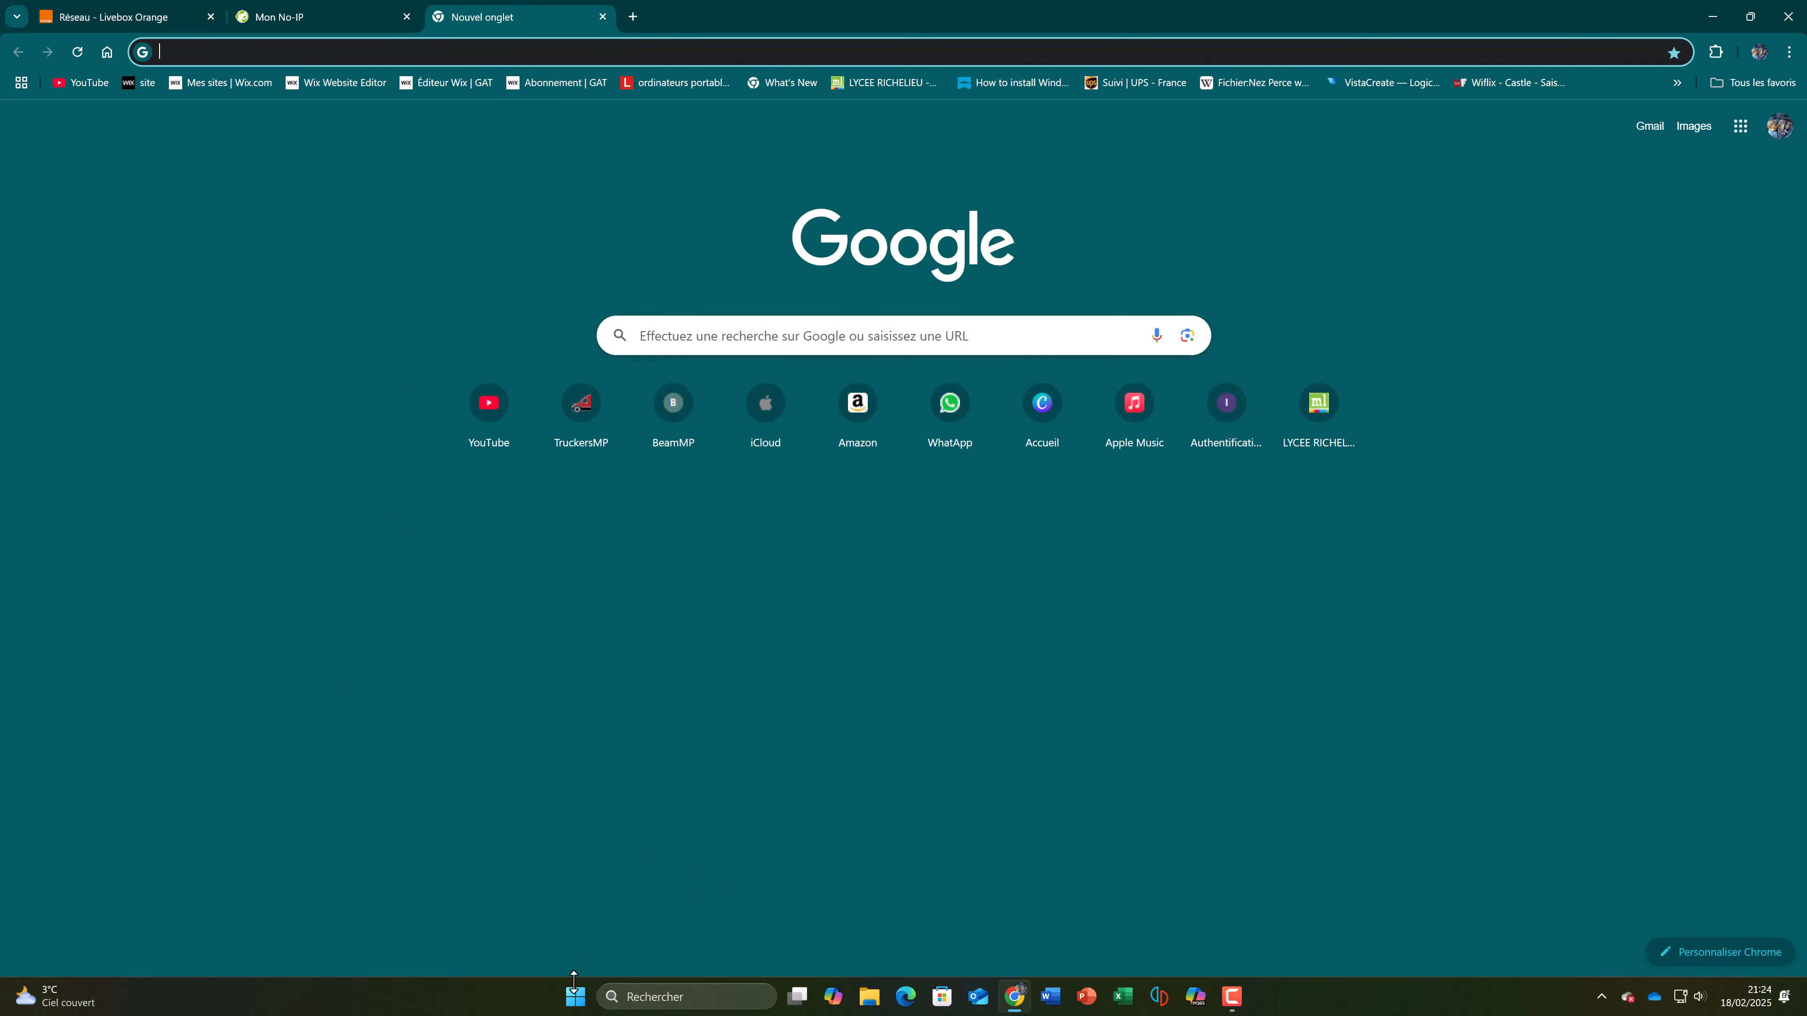
key(super)
text(minecraft)
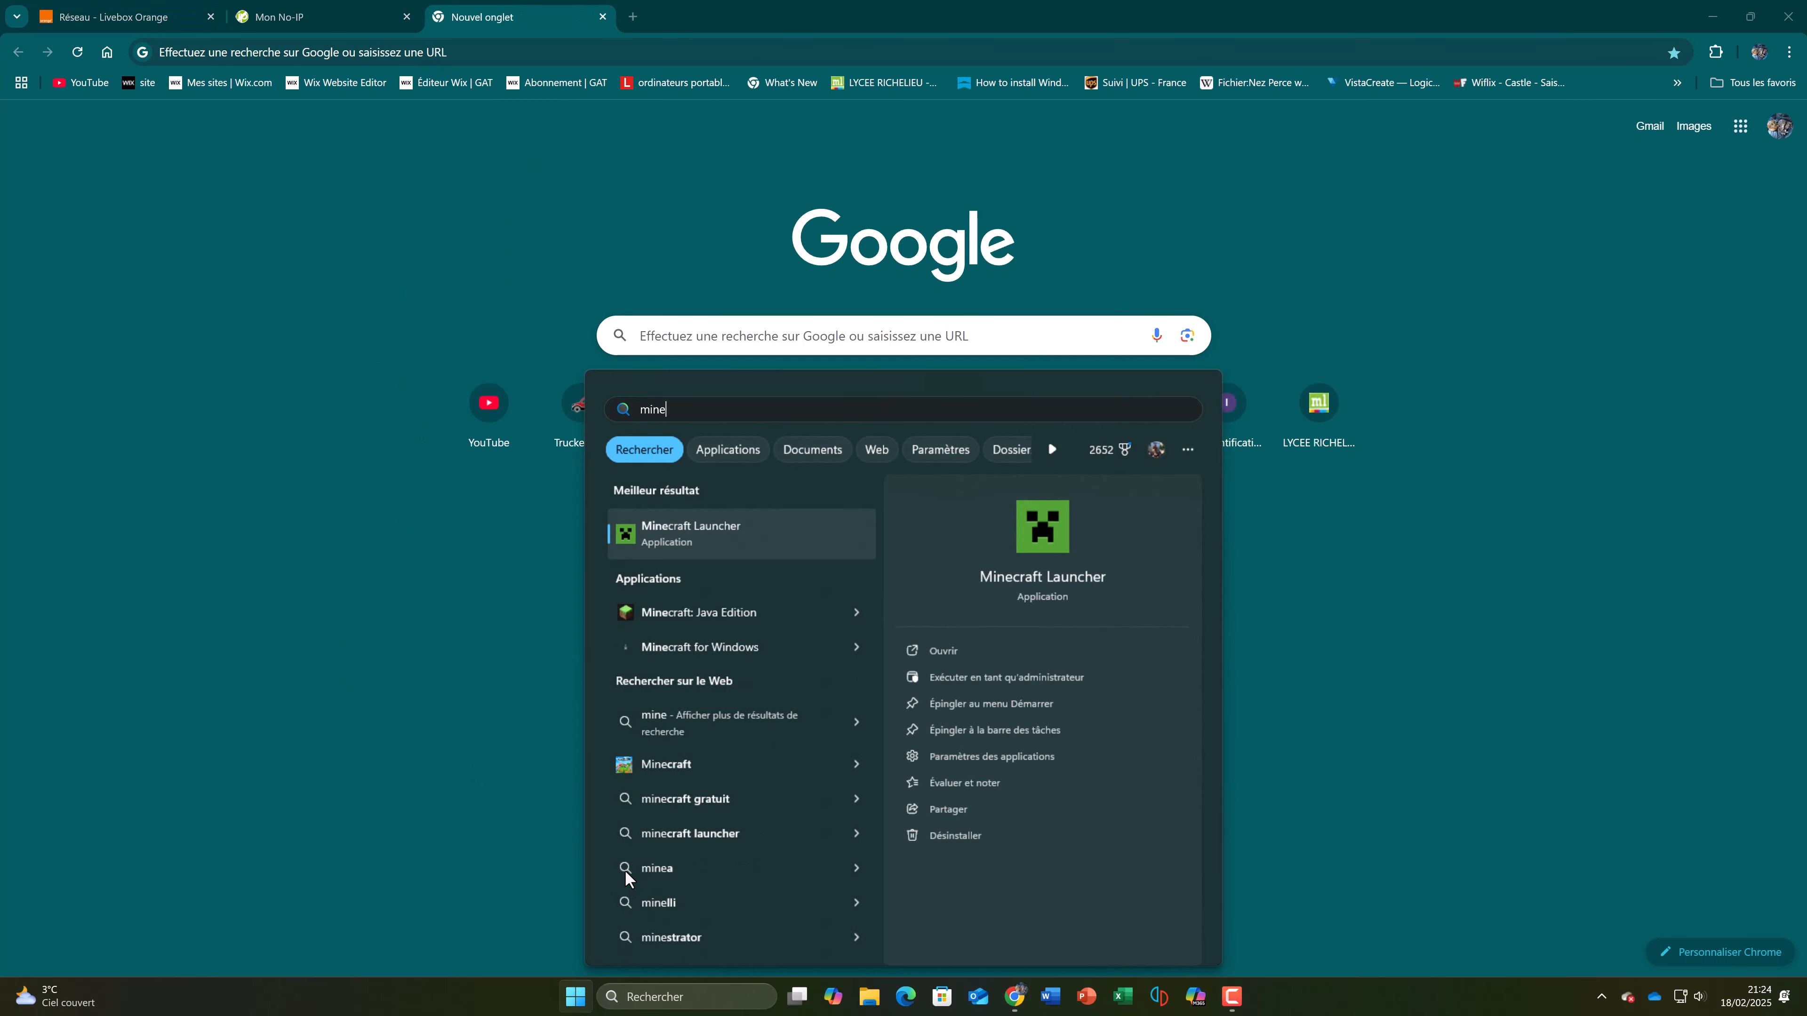
key(Return)
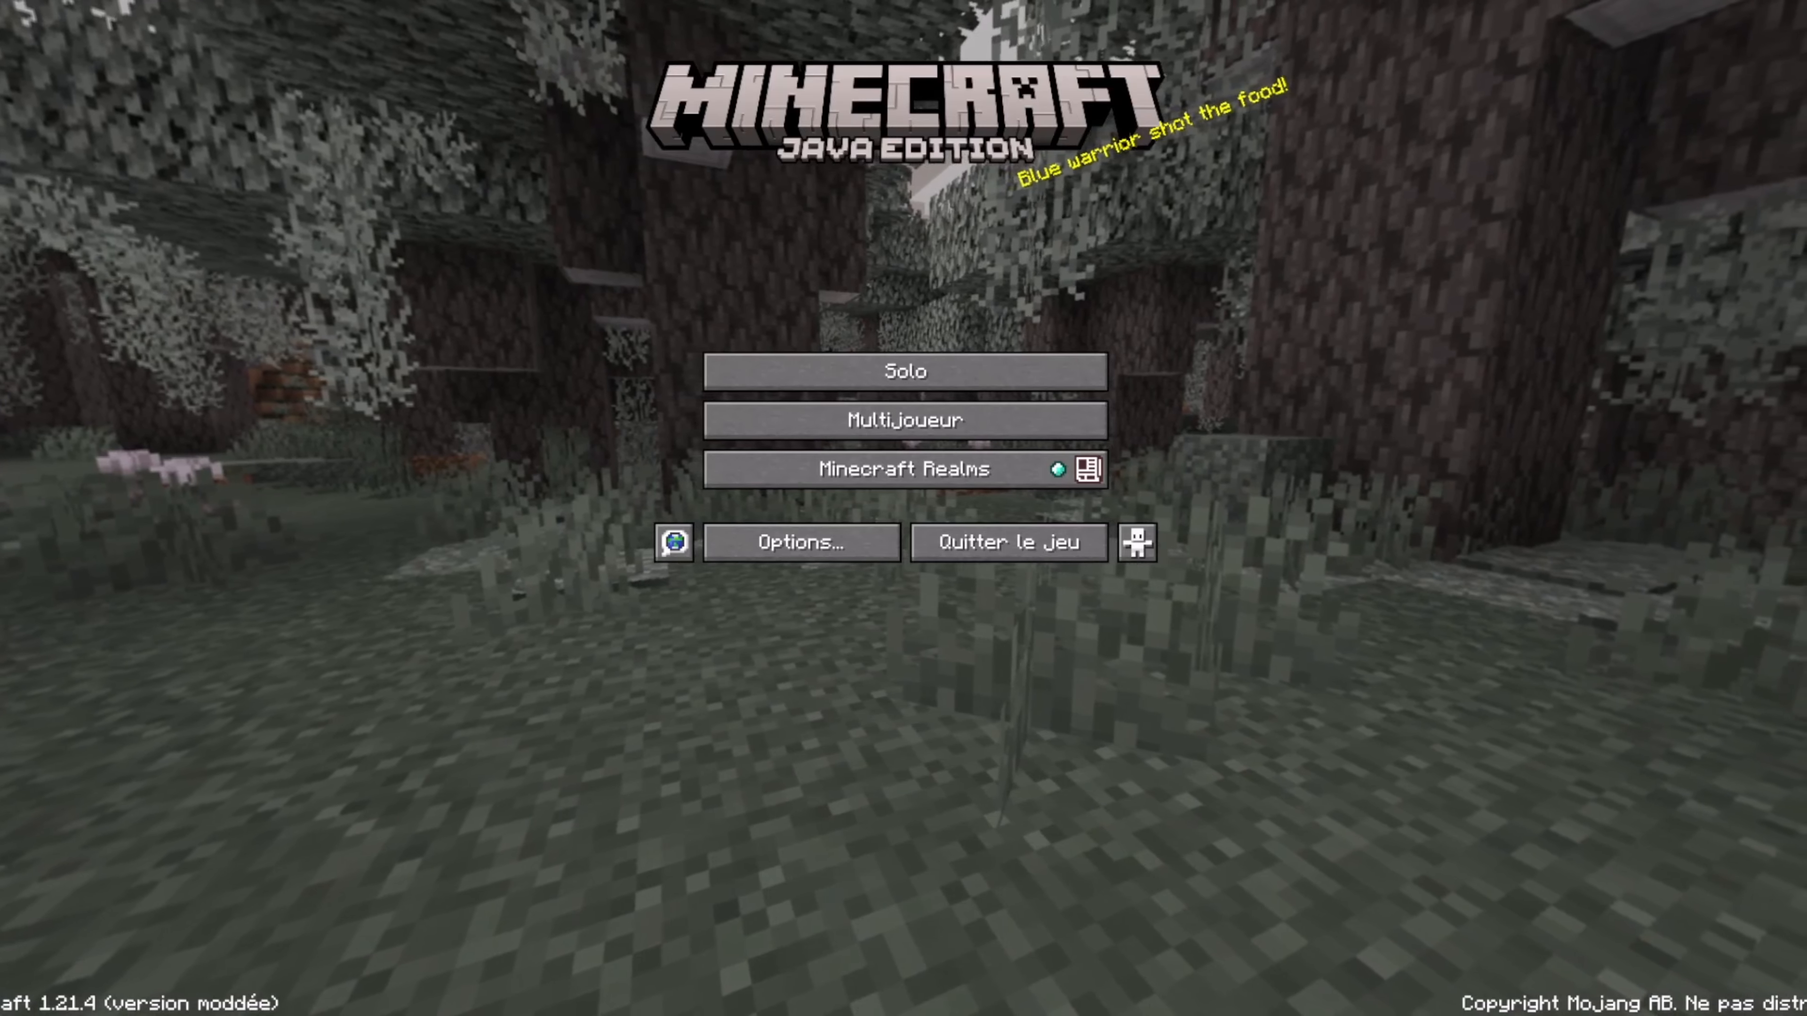
click(1004, 417)
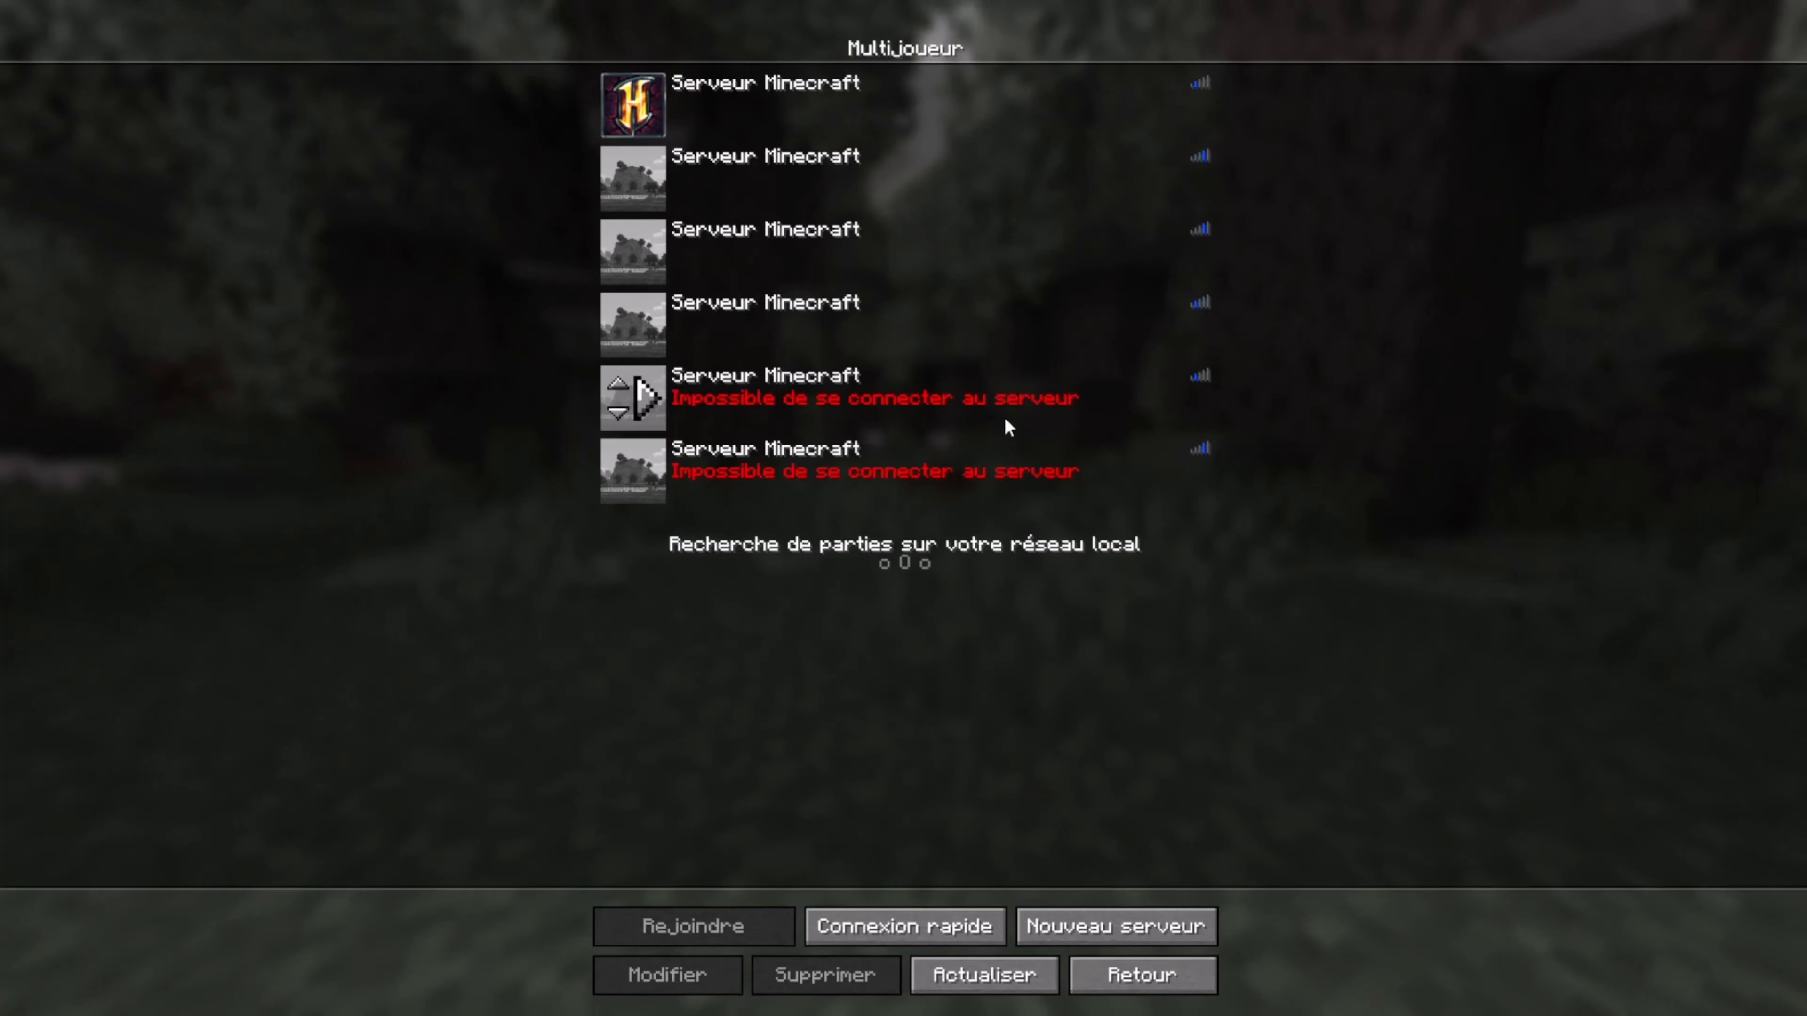
click(1136, 922)
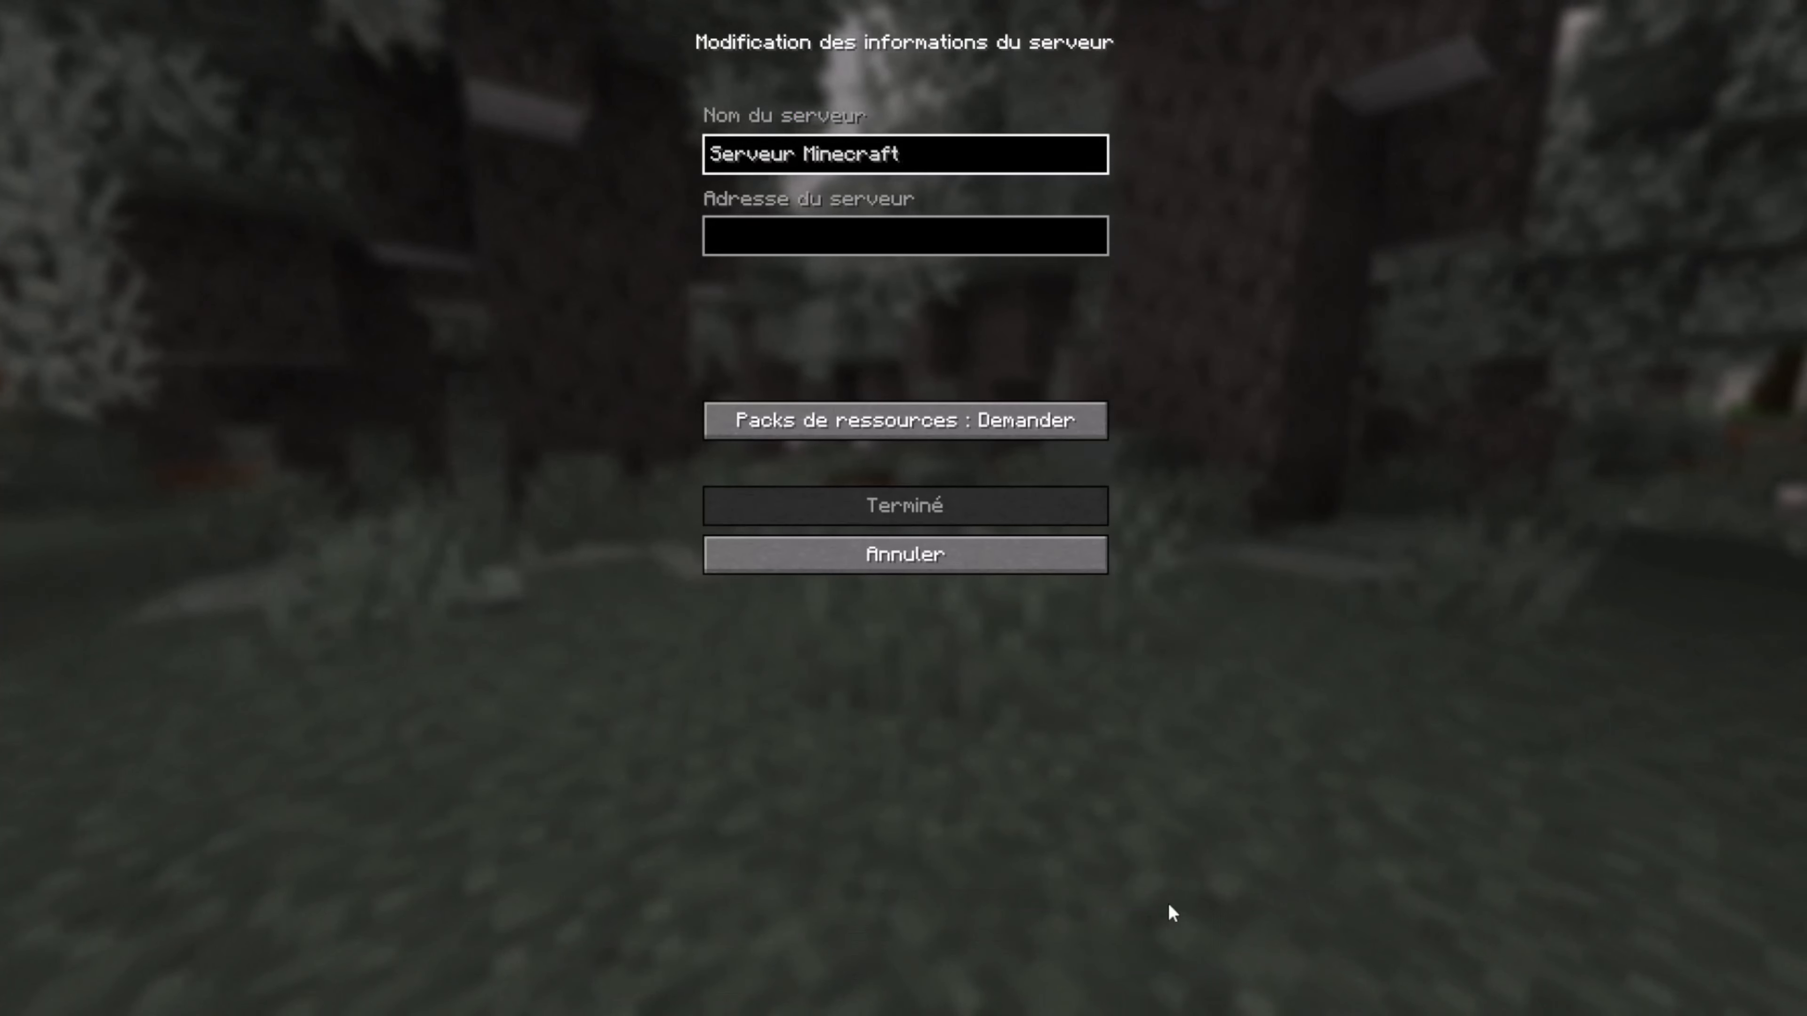
click(954, 239)
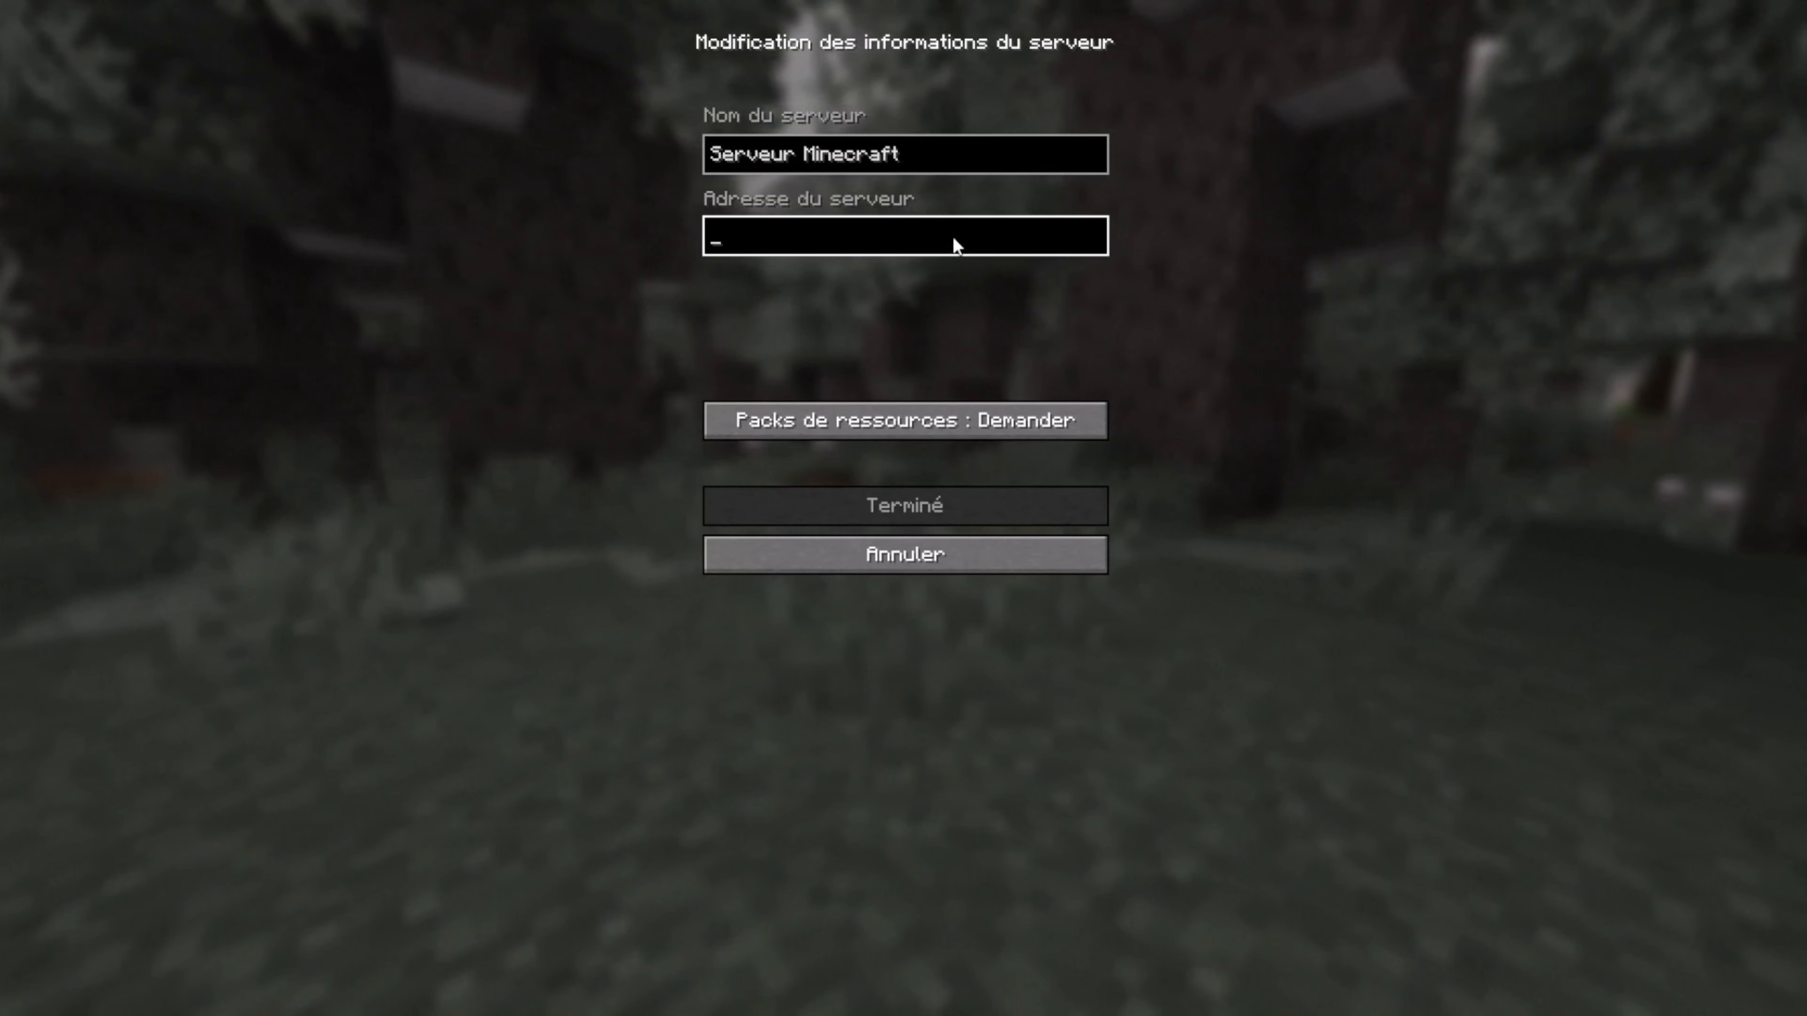
key(ctrl+v)
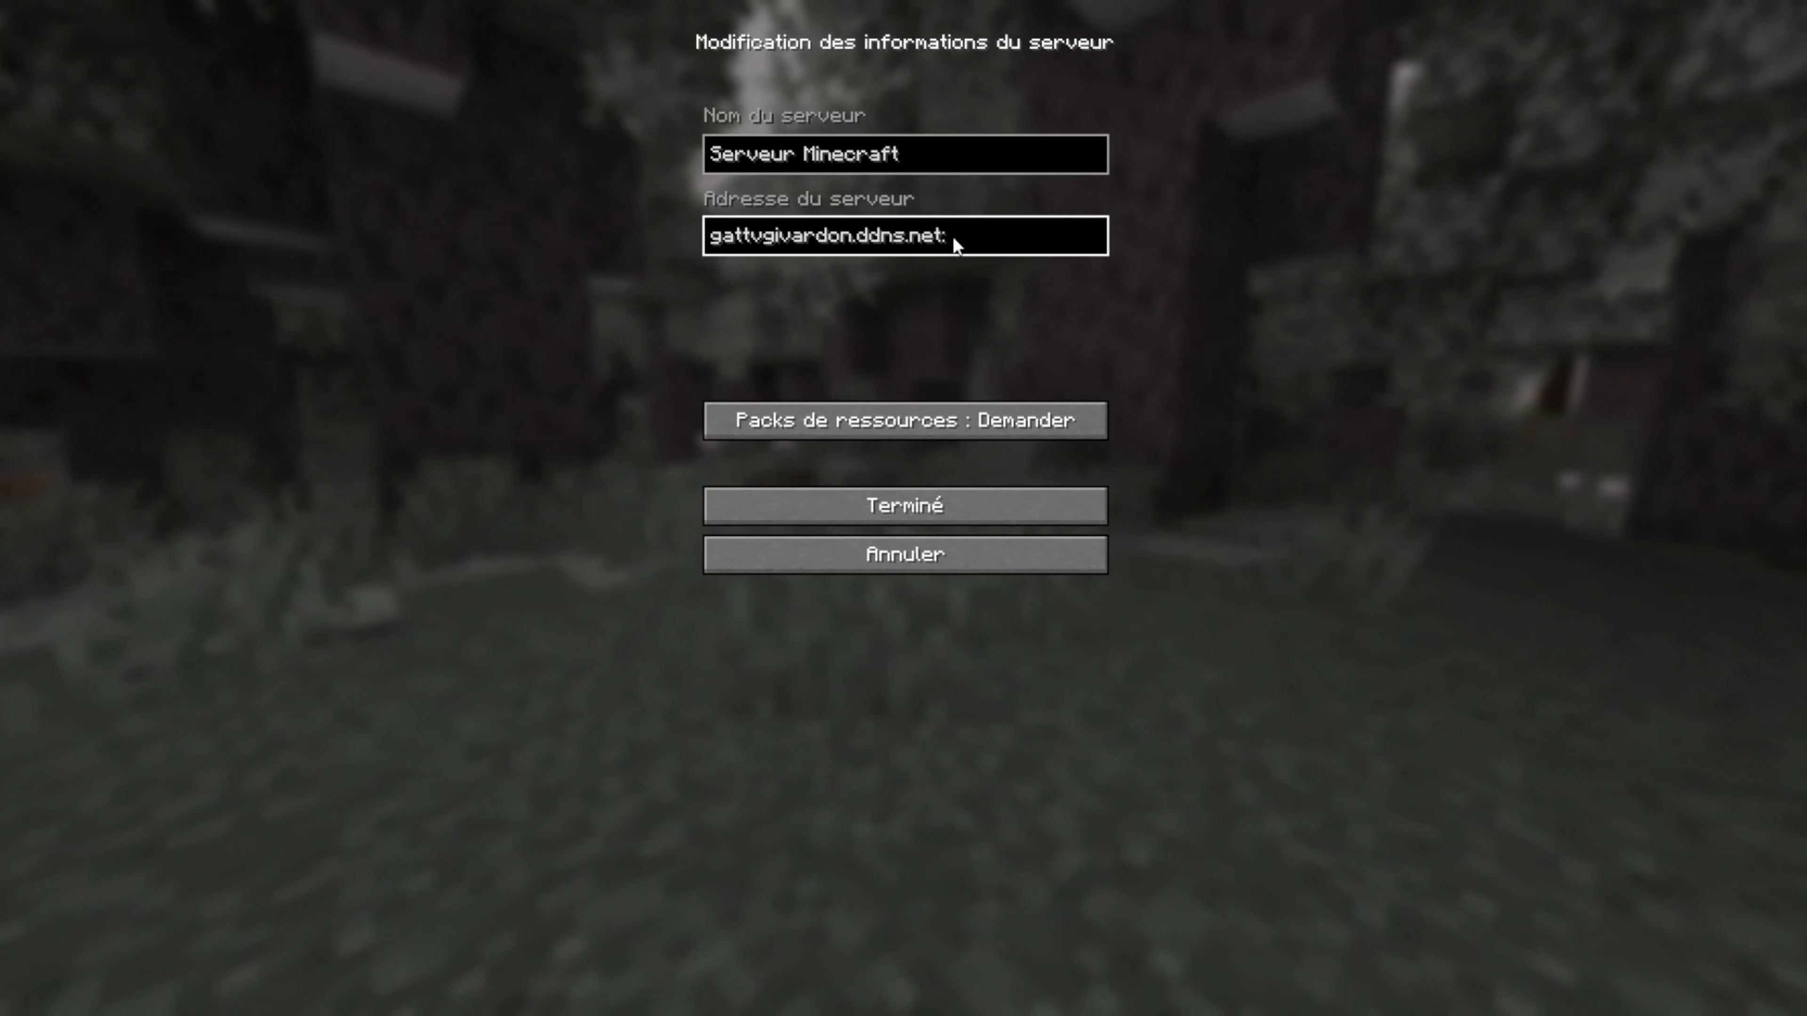
text(:25565)
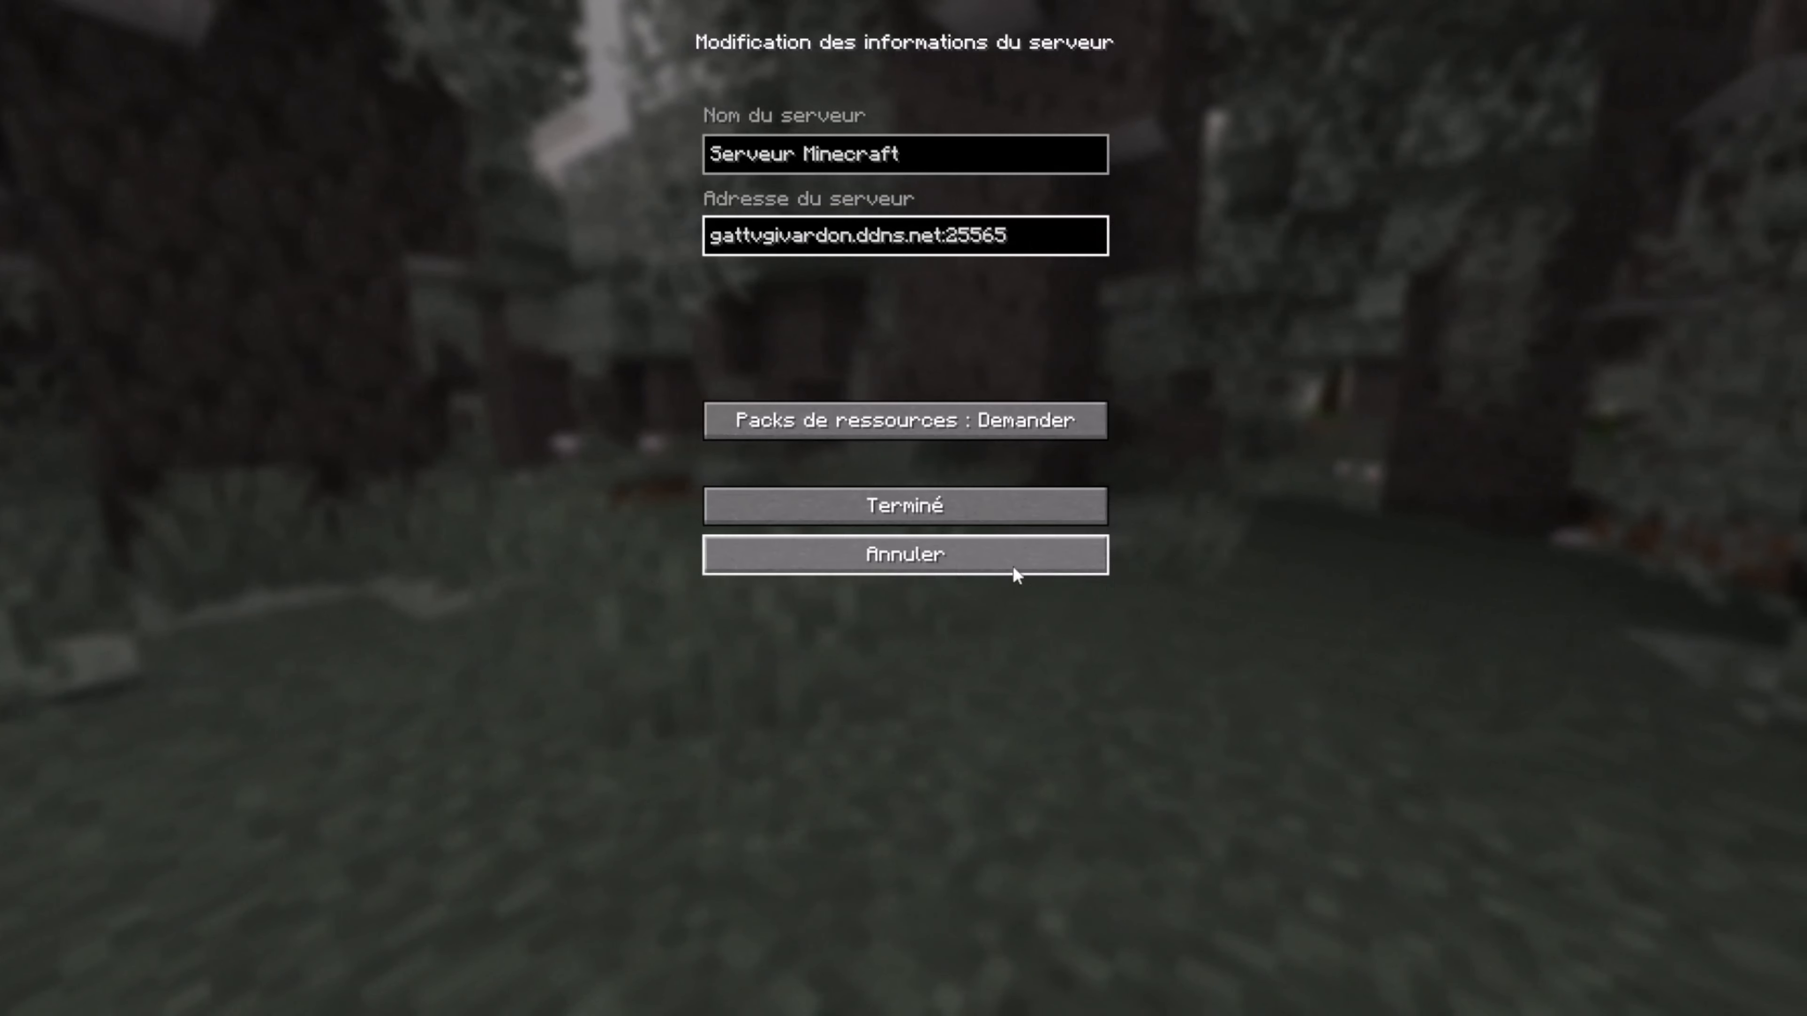
click(1039, 509)
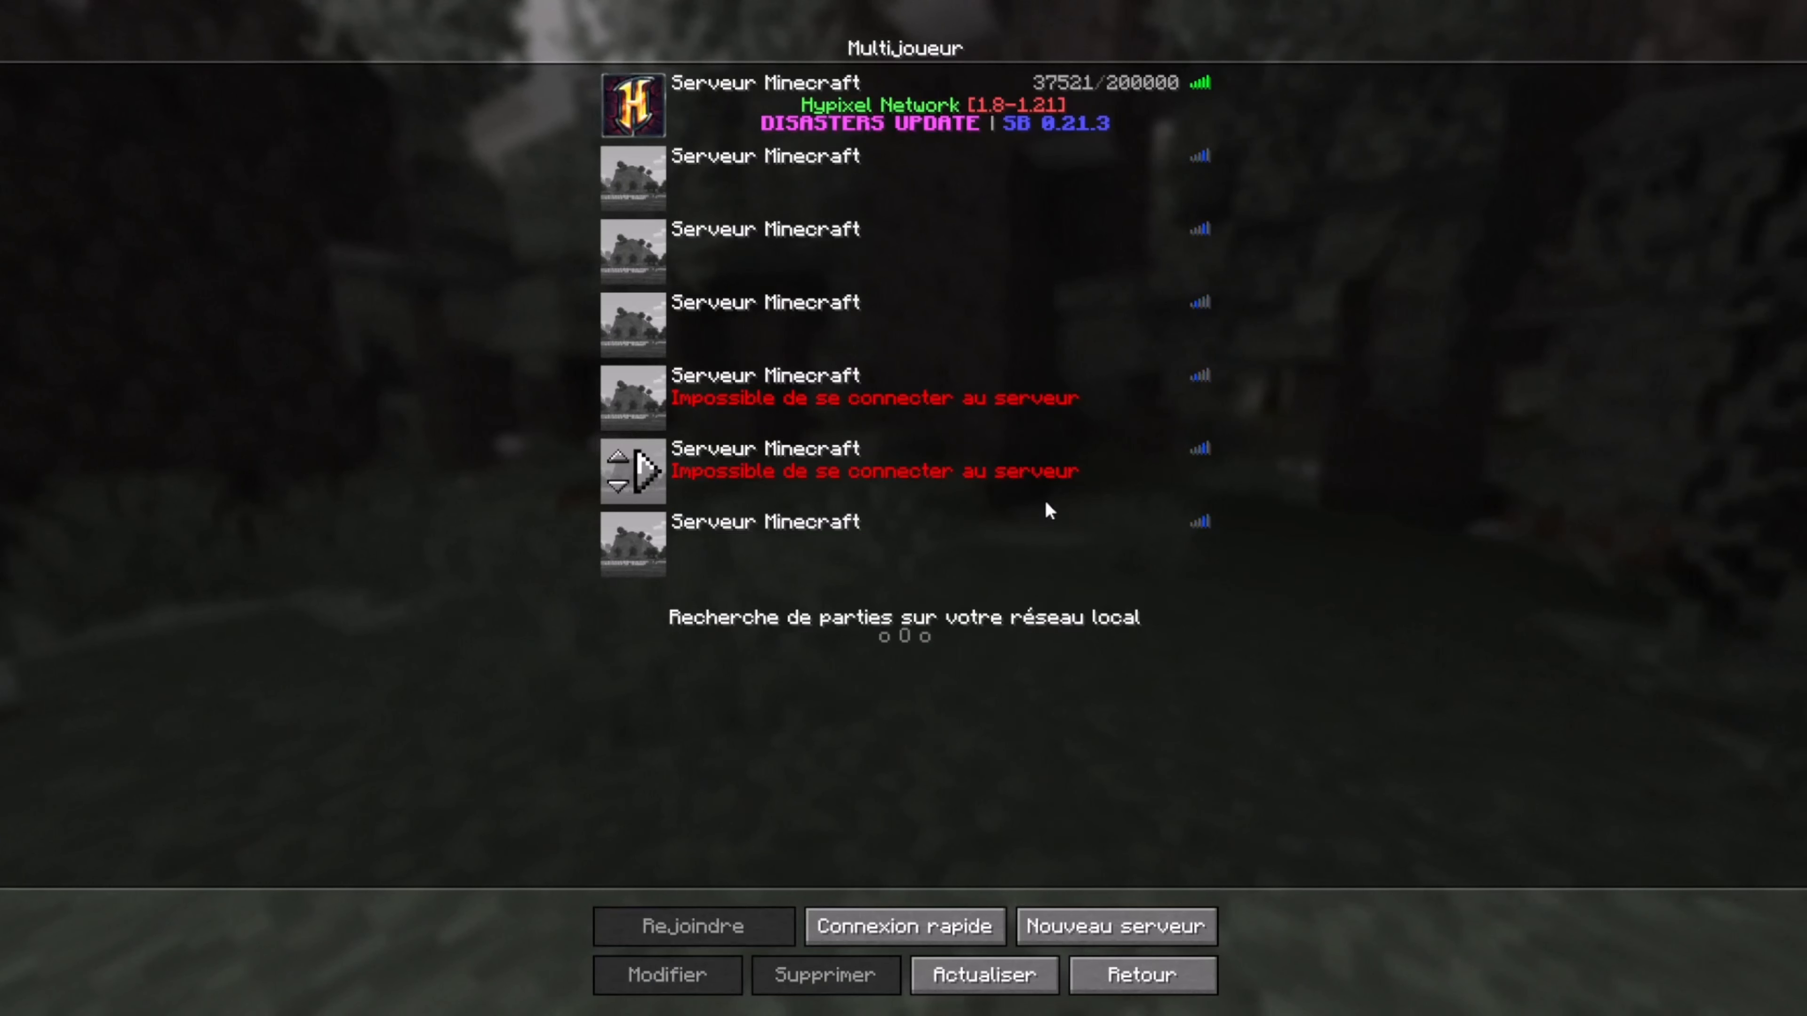
click(664, 557)
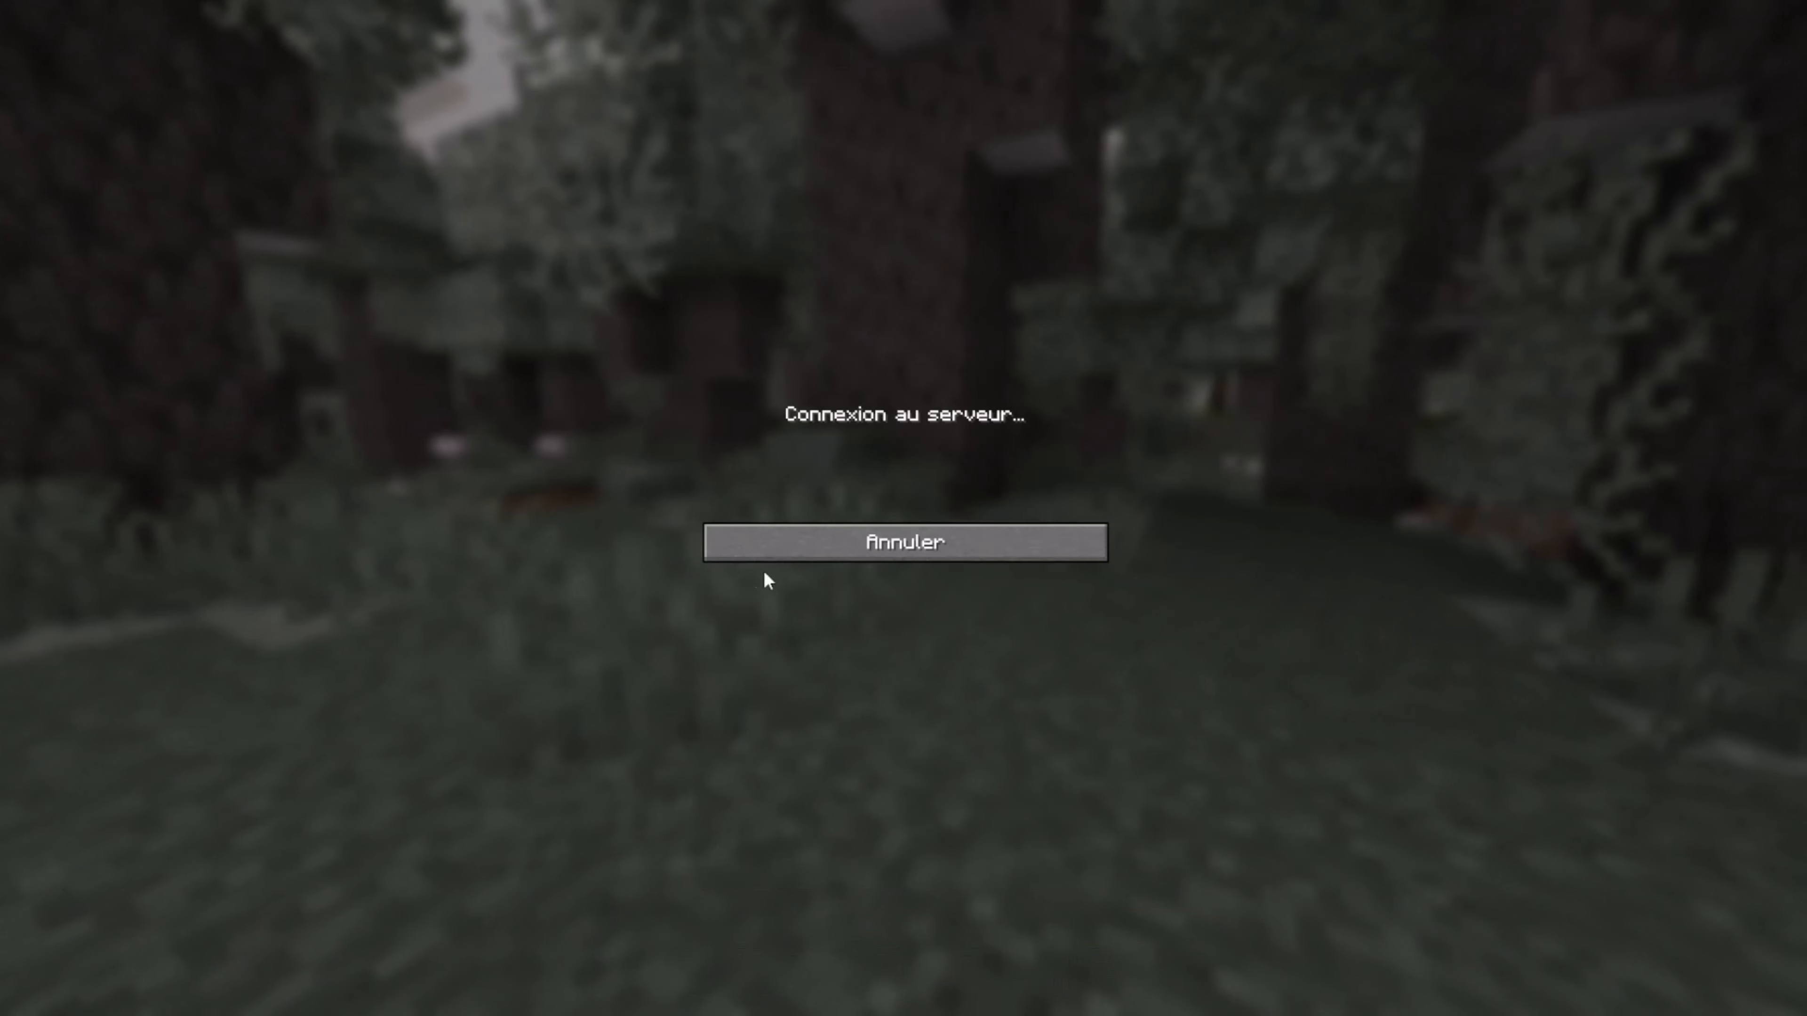